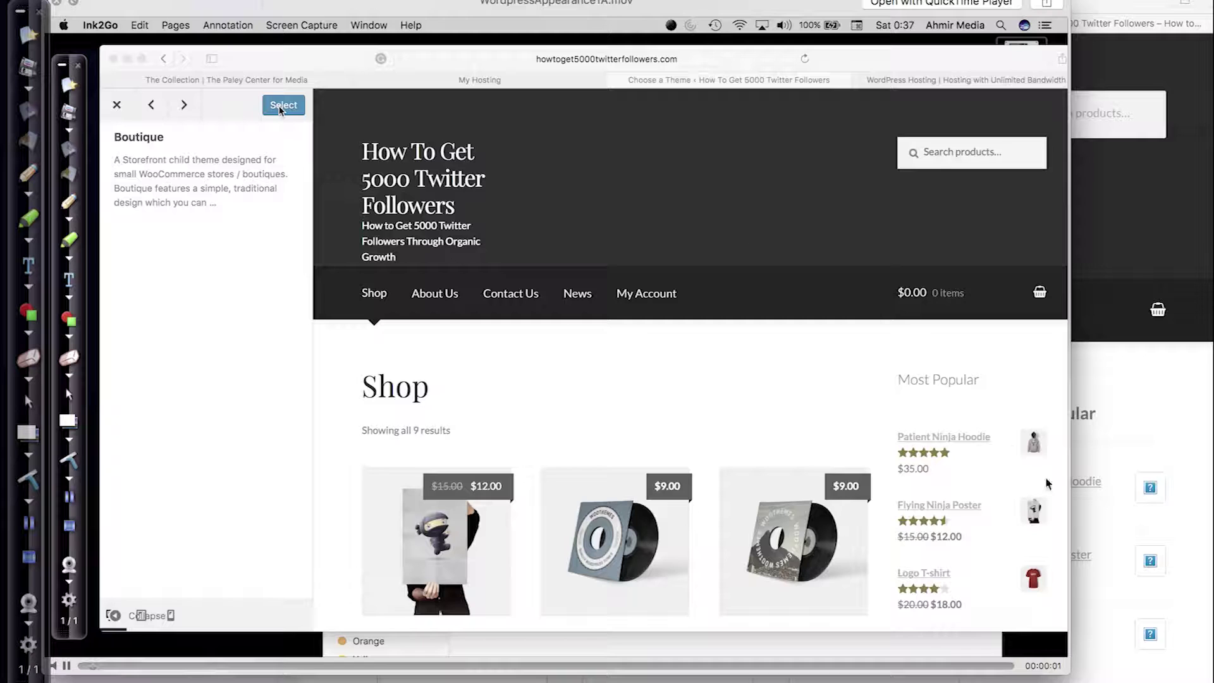
# - Preview the Boutique and Storefront themes, looking over the sample shop page in Storefront
pyautogui.moveTo(1070, 674); pyautogui.dragTo(1173, 682)
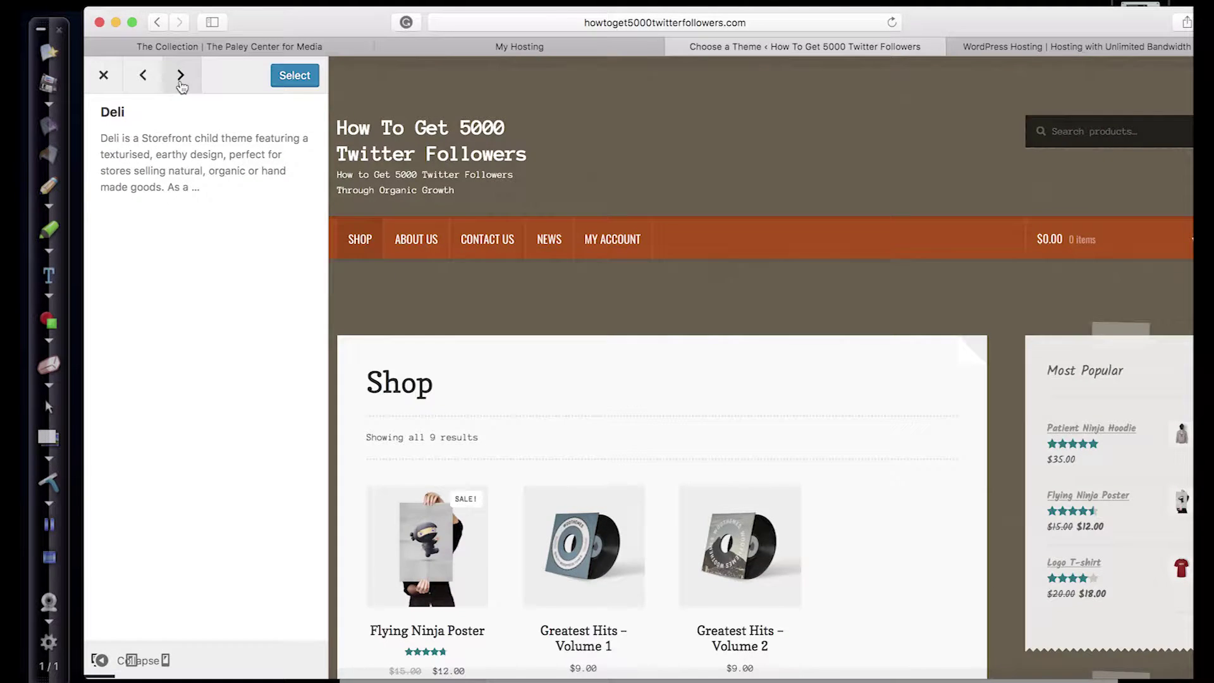
pyautogui.click(181, 84)
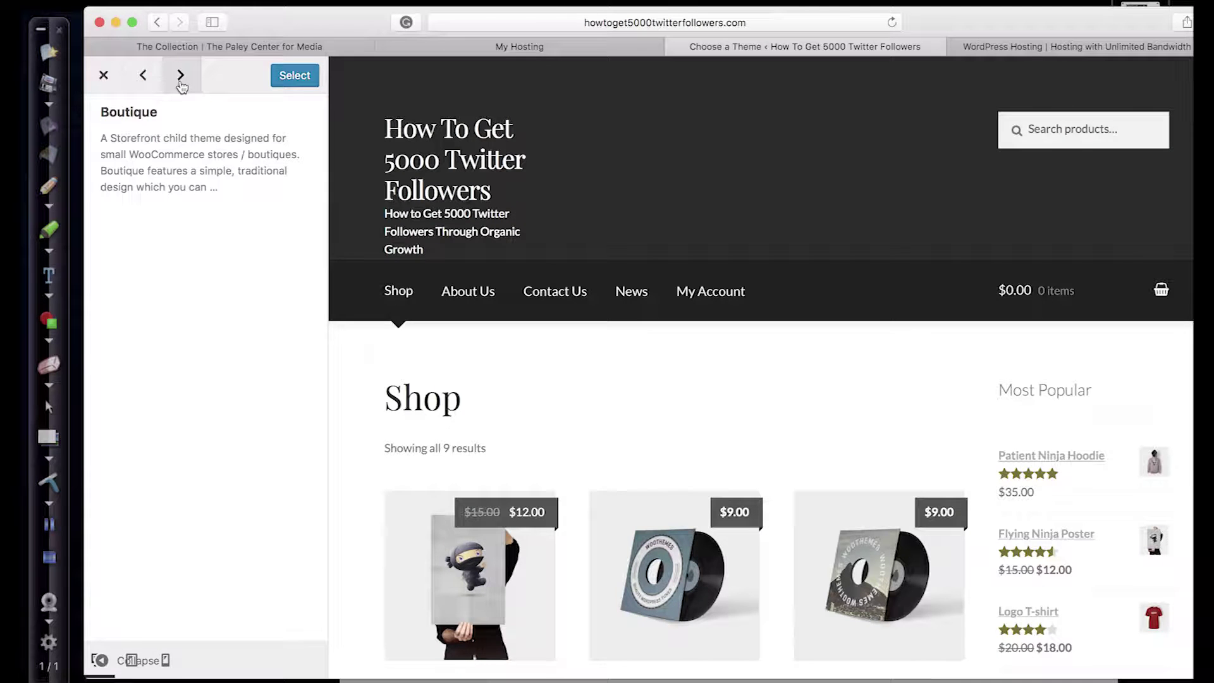
pyautogui.click(181, 85)
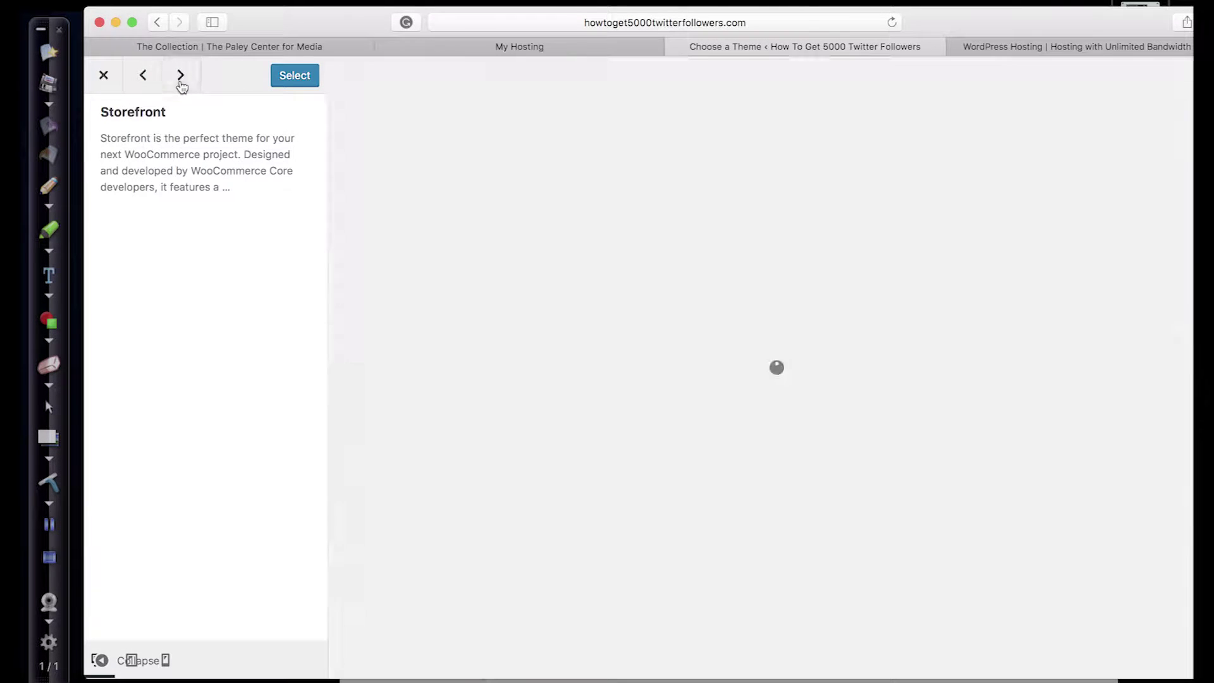
pyautogui.scroll(-4, 685, 610)
pyautogui.scroll(-6, 685, 611)
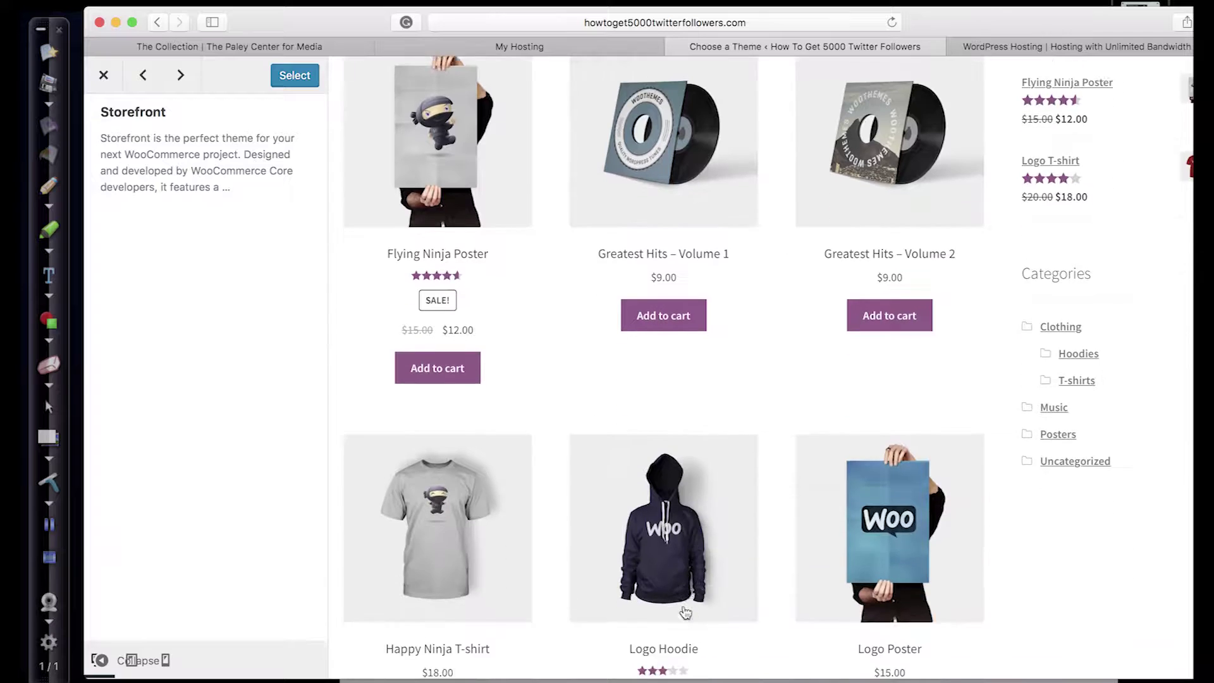
pyautogui.scroll(8, 684, 611)
pyautogui.scroll(3, 684, 611)
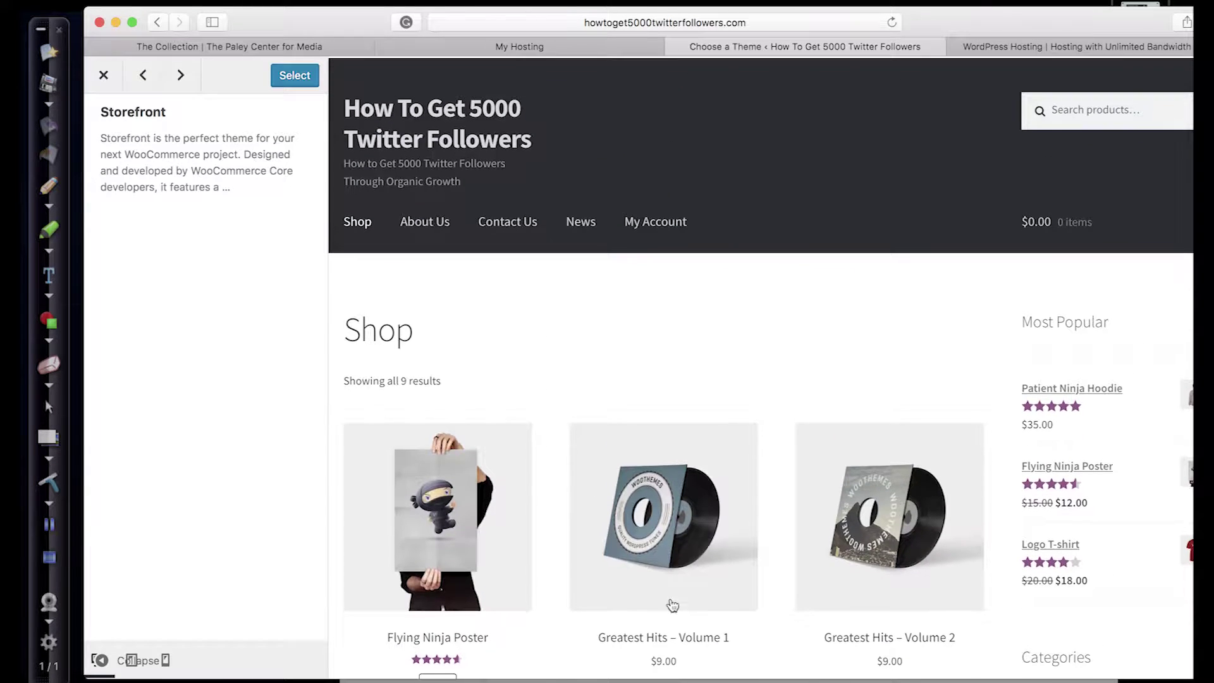
# - Go past the Deli preview to the Boutique theme and select it for the site
pyautogui.click(181, 84)
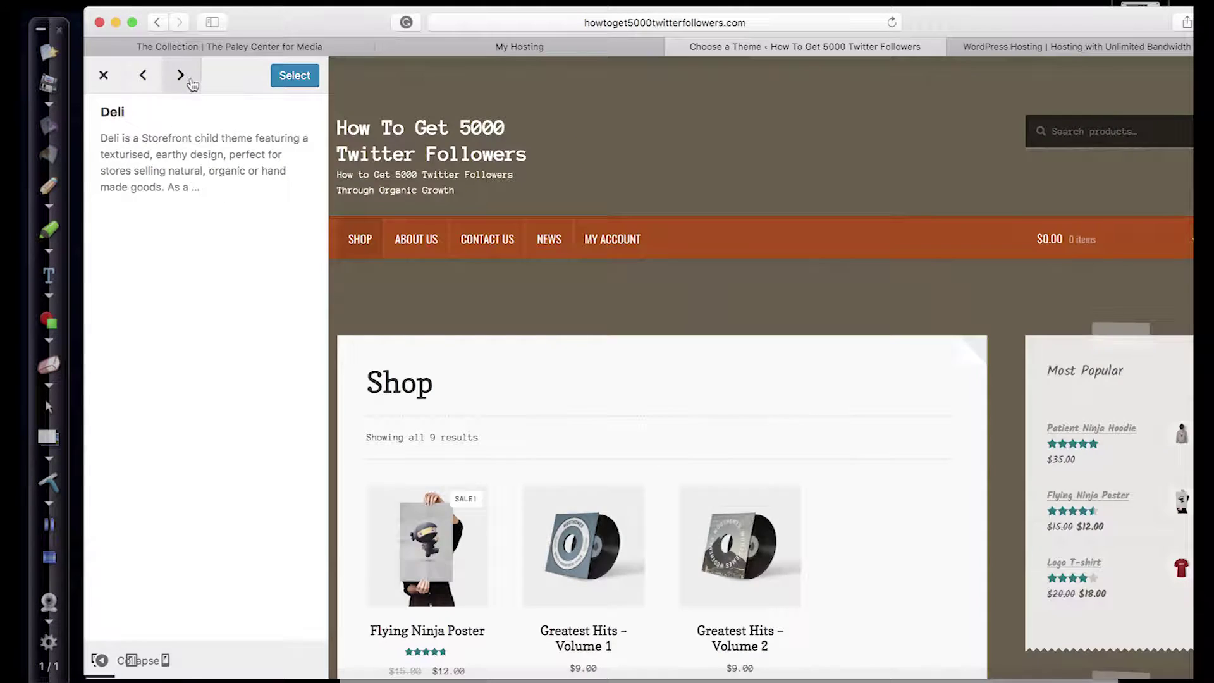
pyautogui.click(185, 80)
pyautogui.click(293, 78)
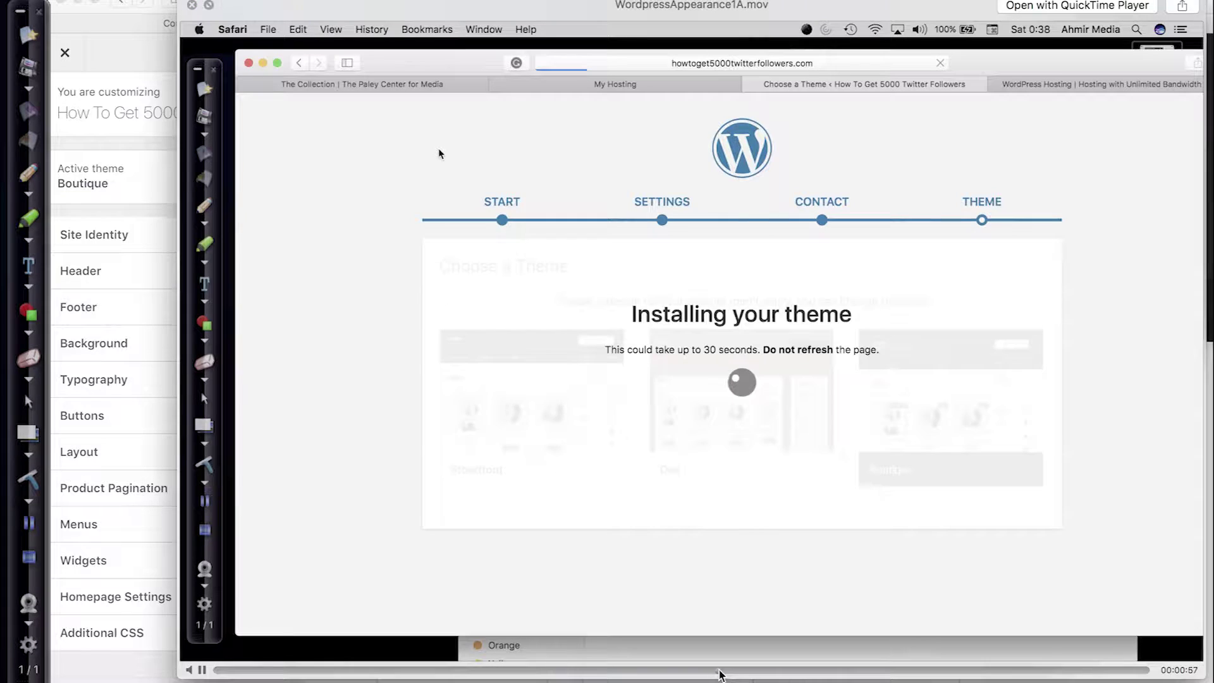
# - Skip ahead in the WordpressAppearance1A.mov recording and close it to return to the live site customizer
pyautogui.moveTo(721, 674); pyautogui.dragTo(783, 674)
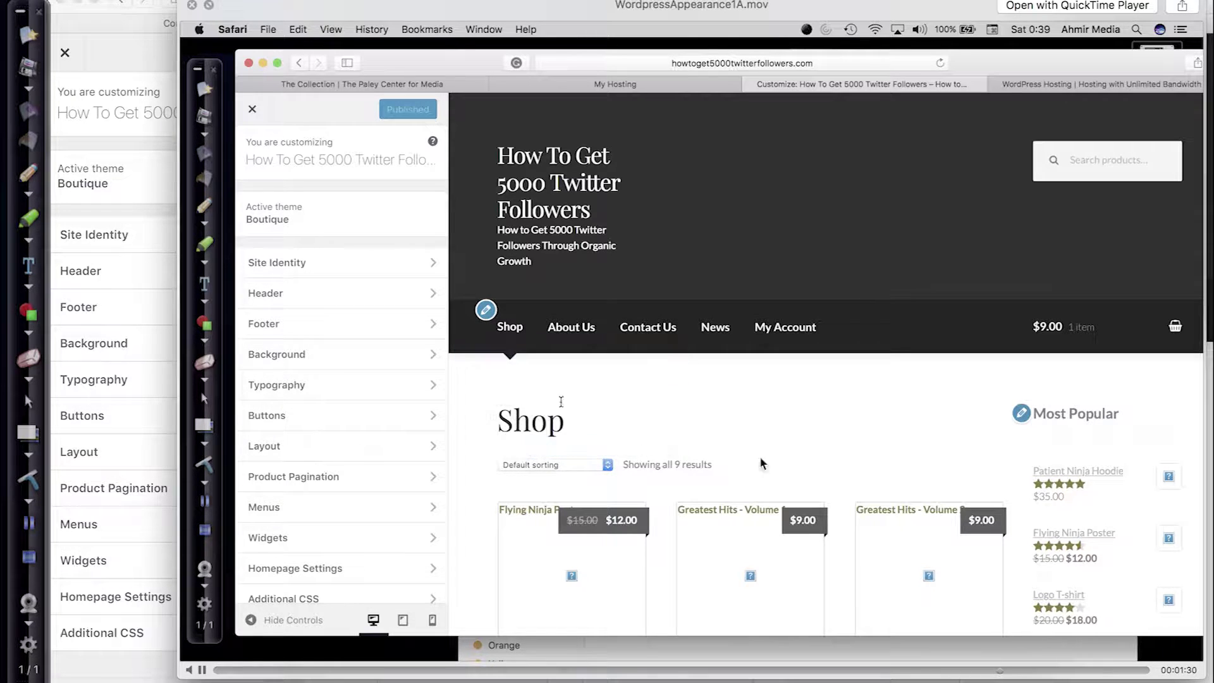
pyautogui.press('super+w')
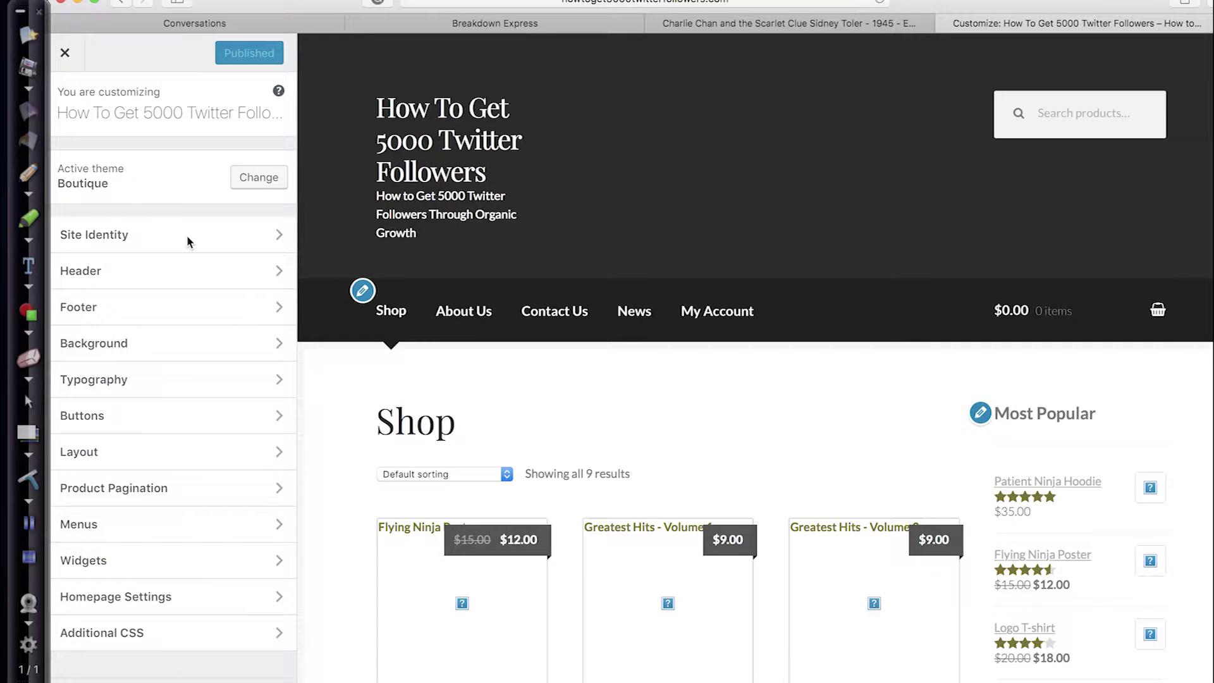
# - Upload IMG_6625.JPG from the Desktop as a logo image in the Site Identity settings
pyautogui.click(267, 240)
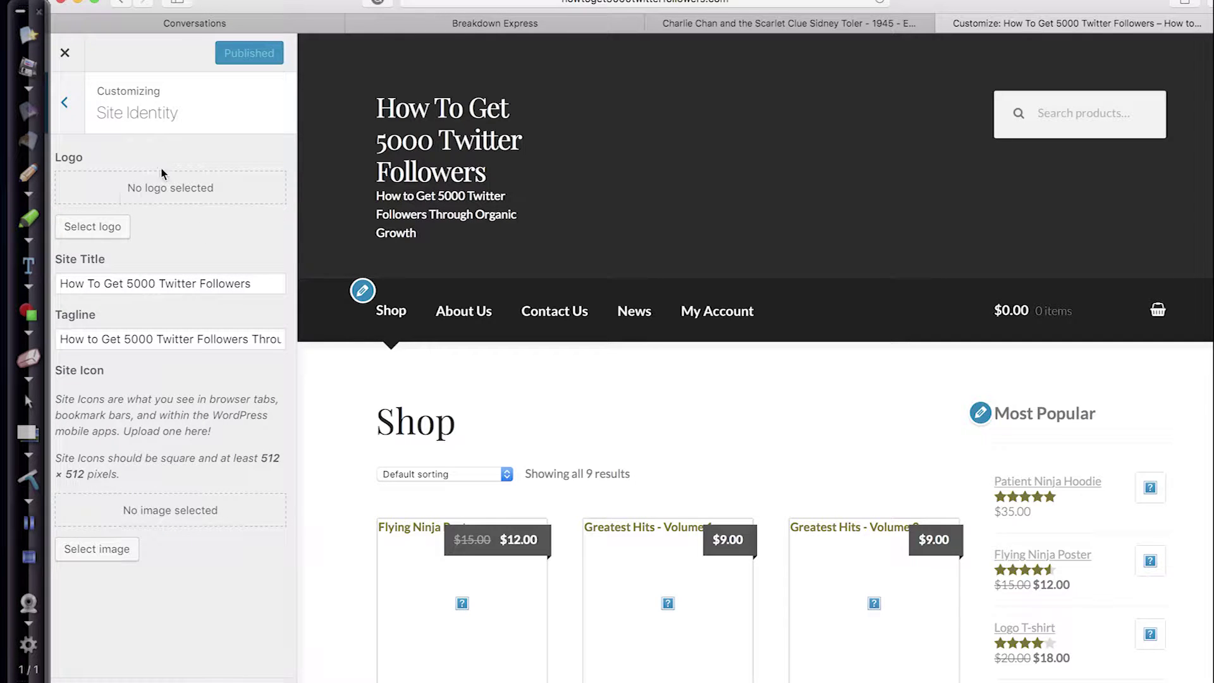
pyautogui.click(95, 229)
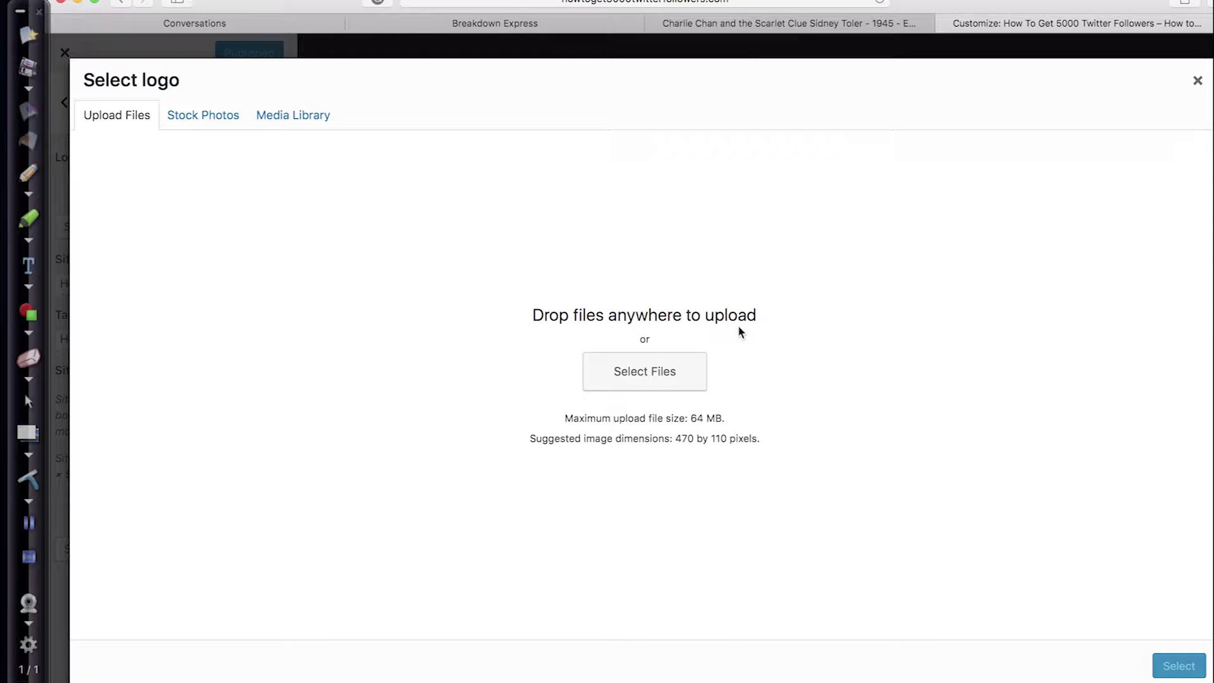
pyautogui.click(664, 375)
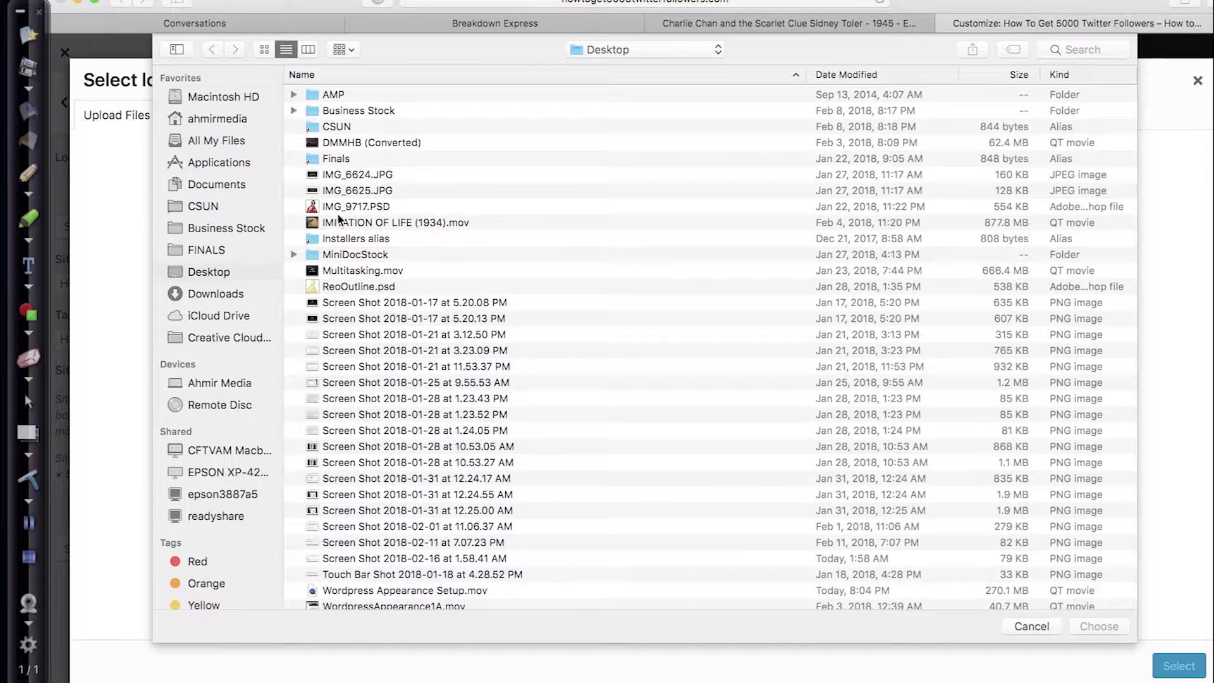
pyautogui.click(358, 191)
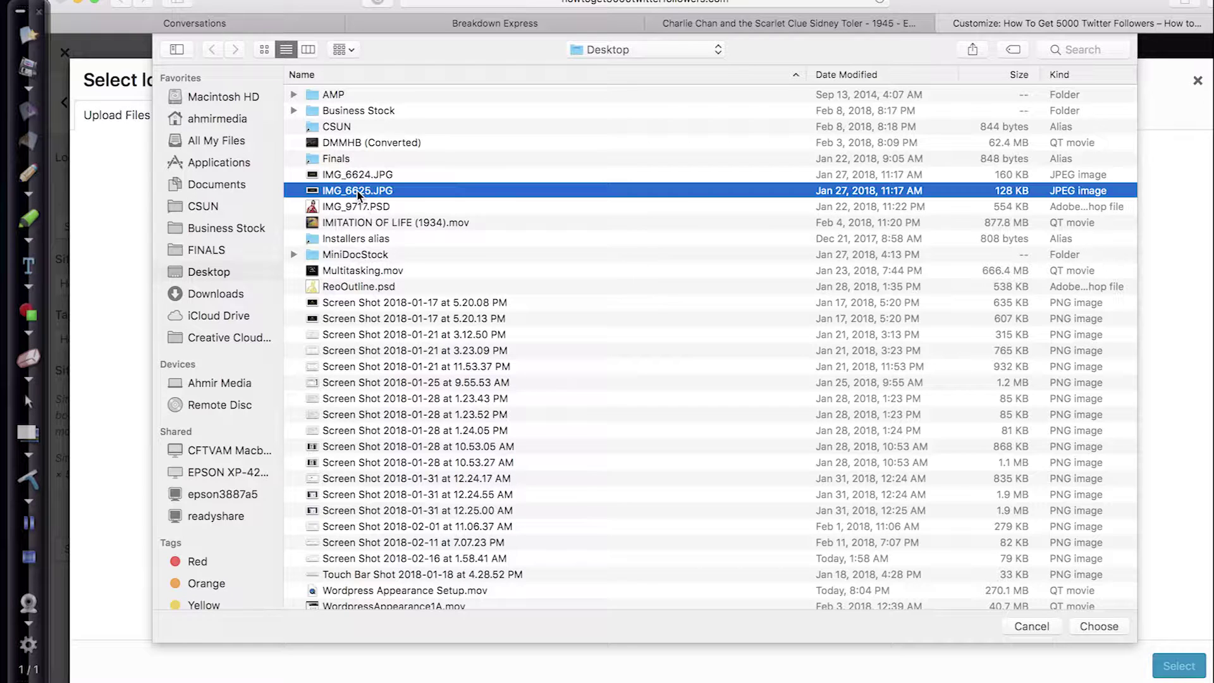
pyautogui.click(1099, 626)
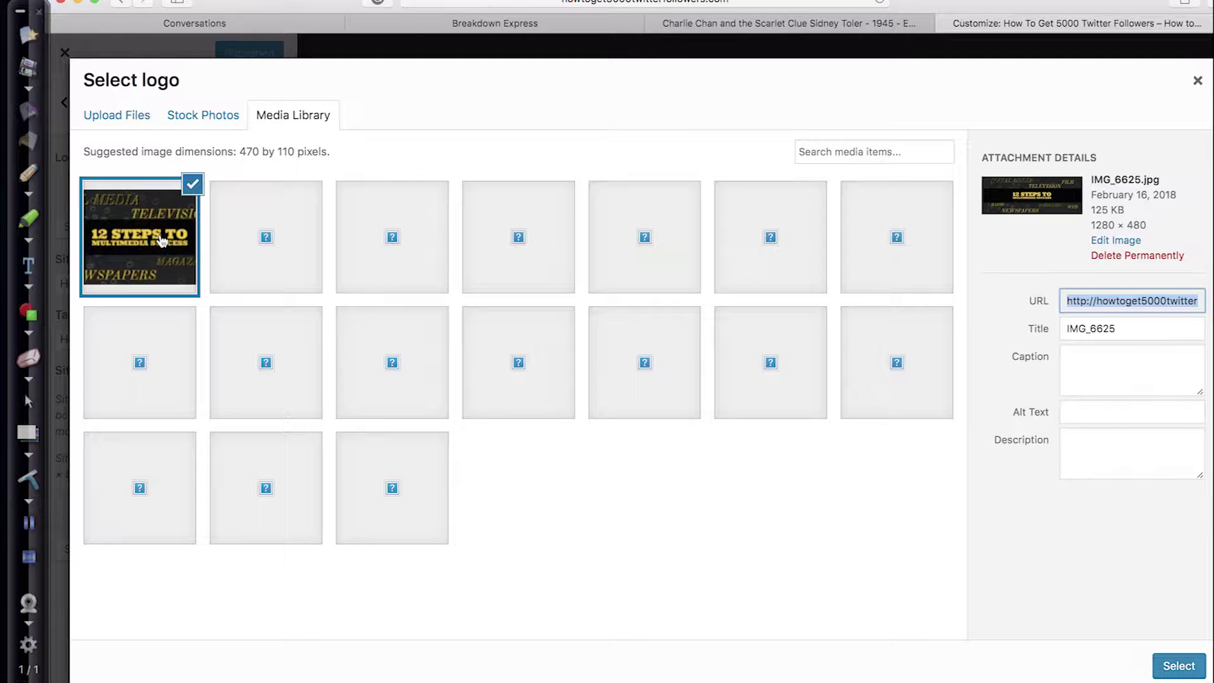
# - Set the uploaded image's title and alt text to 5000Twitter and use it as the site logo
pyautogui.doubleClick(1123, 330)
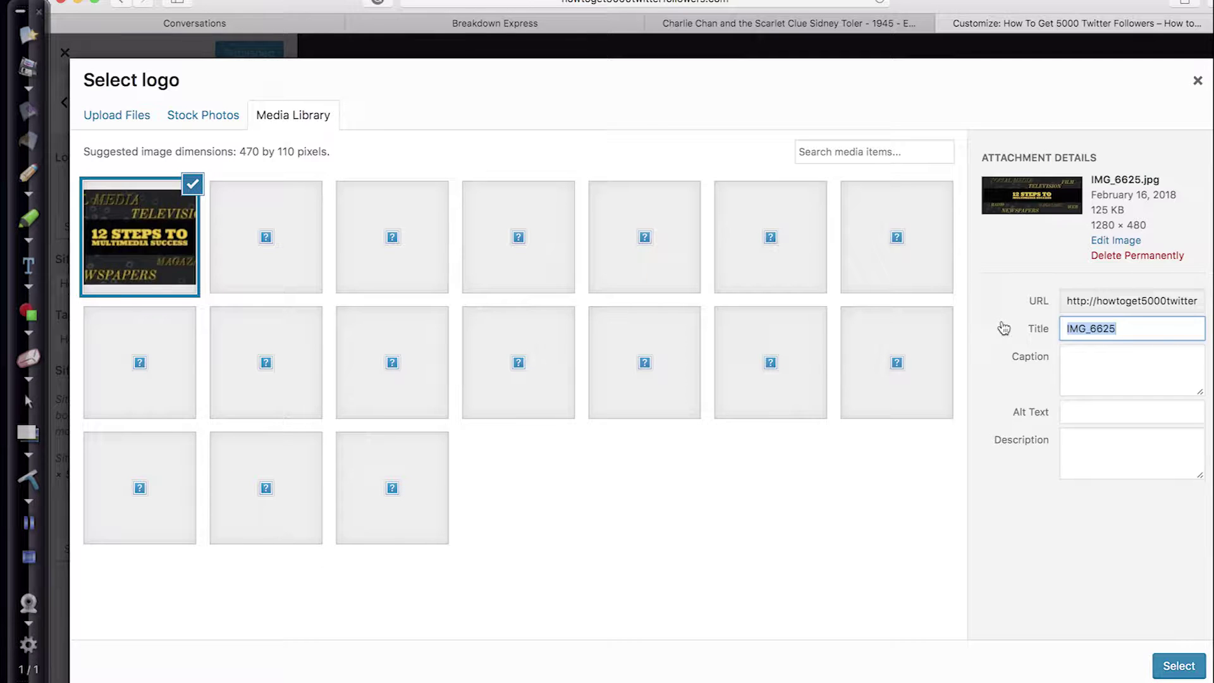
pyautogui.write('5000Twitter')
pyautogui.moveTo(1135, 328); pyautogui.dragTo(1023, 332)
pyautogui.press('super+c')
pyautogui.click(1099, 412)
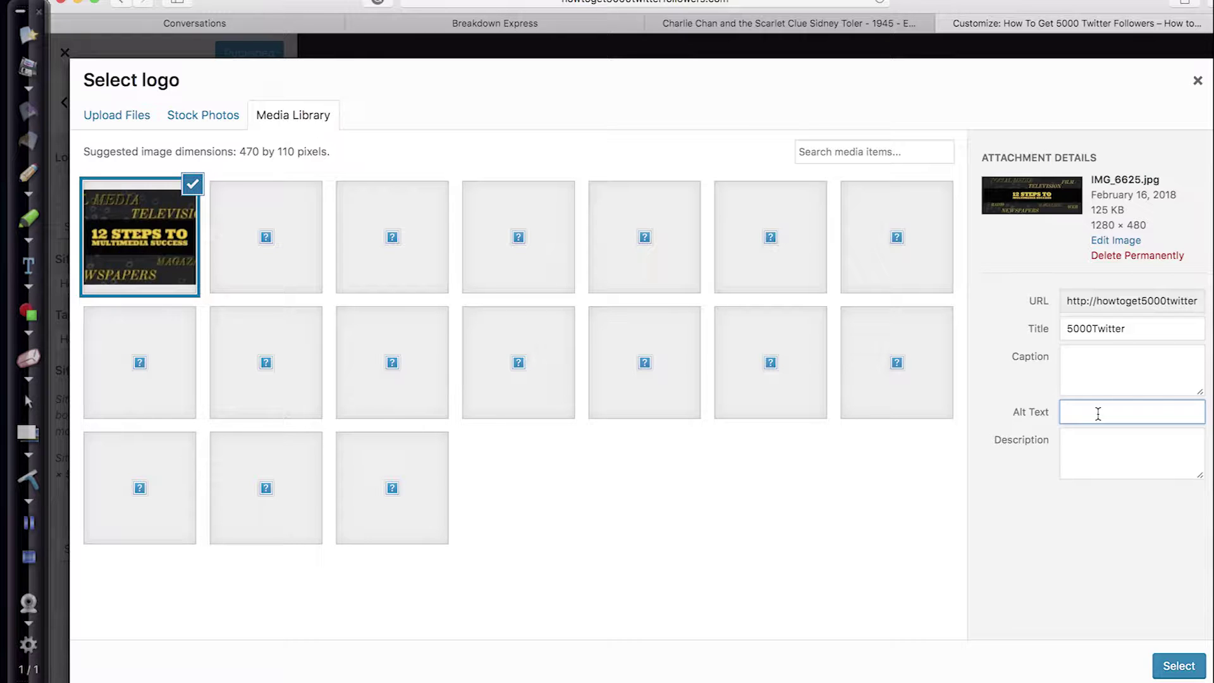
pyautogui.press('super+v')
pyautogui.click(1176, 671)
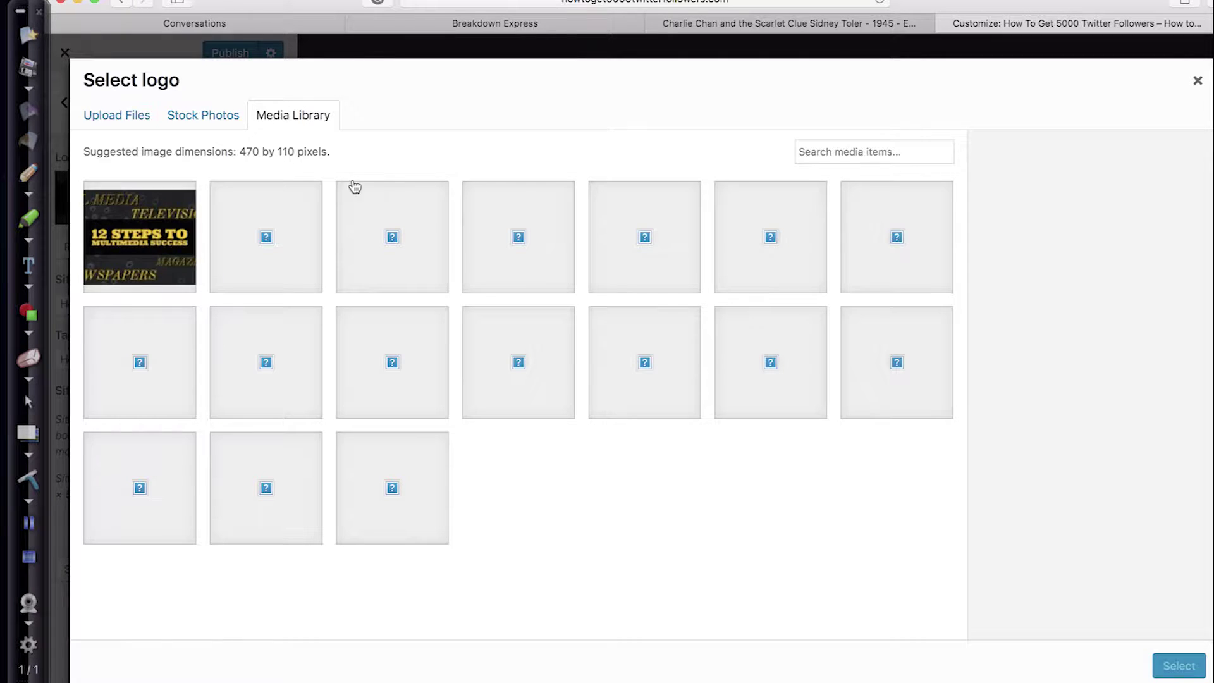
# - Search the Mac for ReoBucks and upload ReoBucksLogoSq.JPG as a replacement logo image
pyautogui.click(126, 114)
pyautogui.click(701, 370)
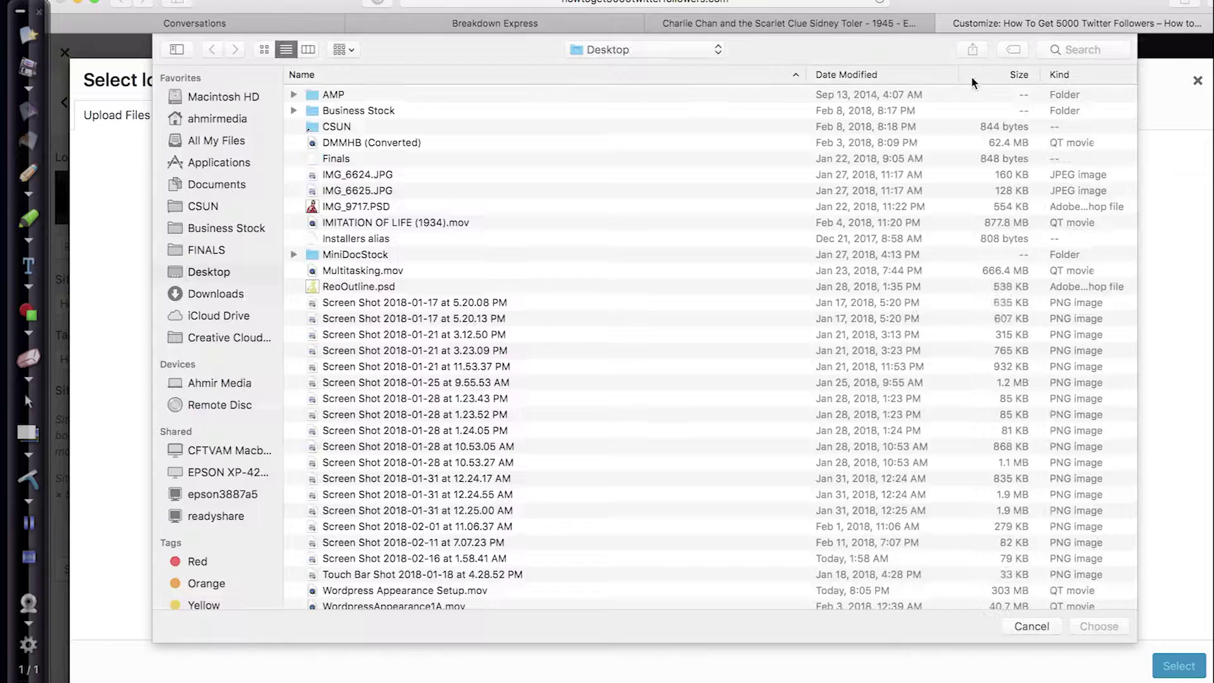
pyautogui.click(1061, 51)
pyautogui.write('Re')
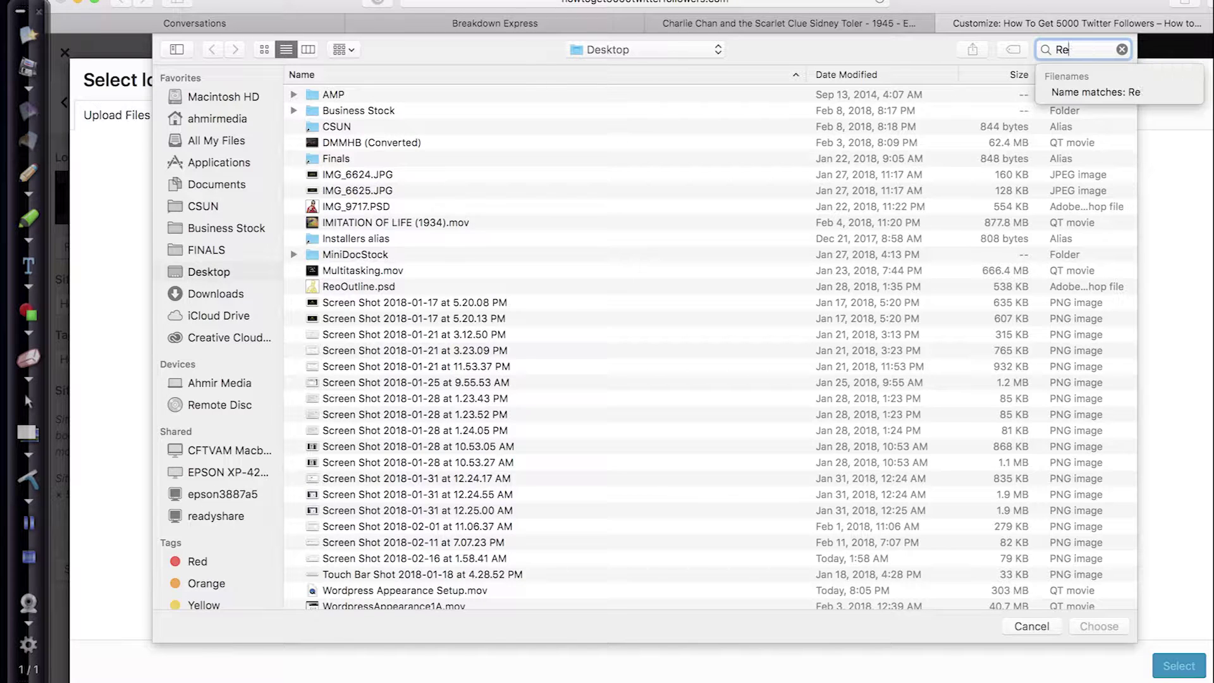
pyautogui.write('oBucks')
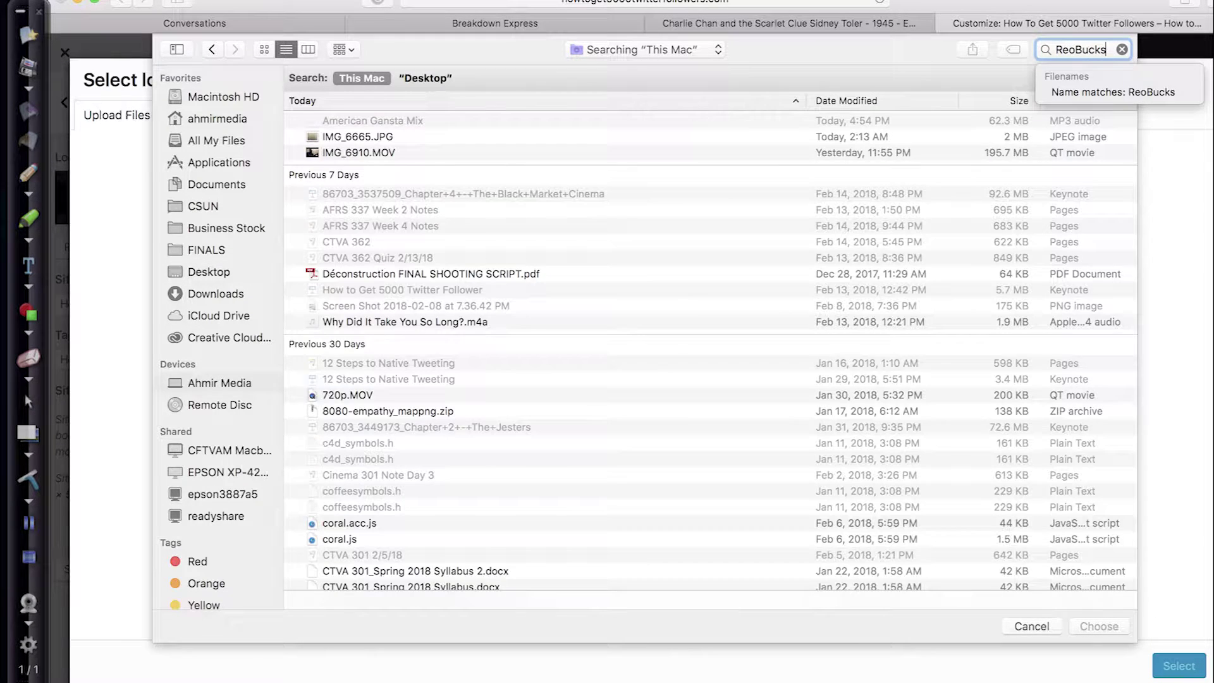
pyautogui.click(372, 345)
pyautogui.click(375, 359)
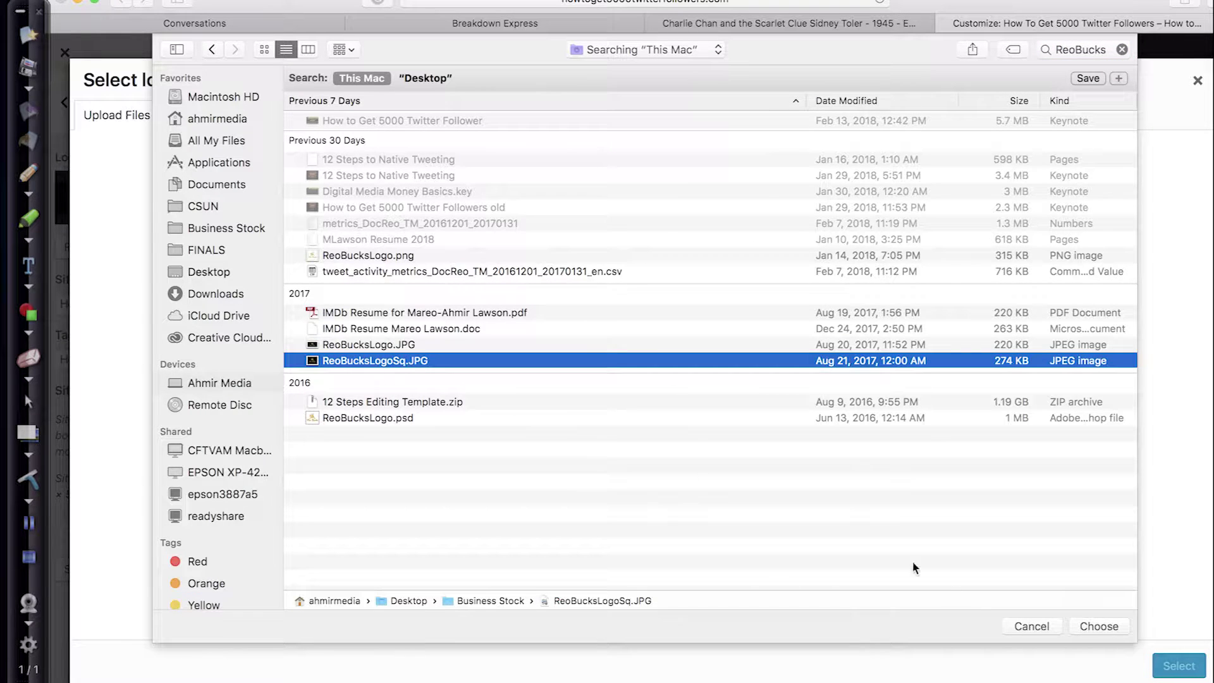
pyautogui.click(1099, 628)
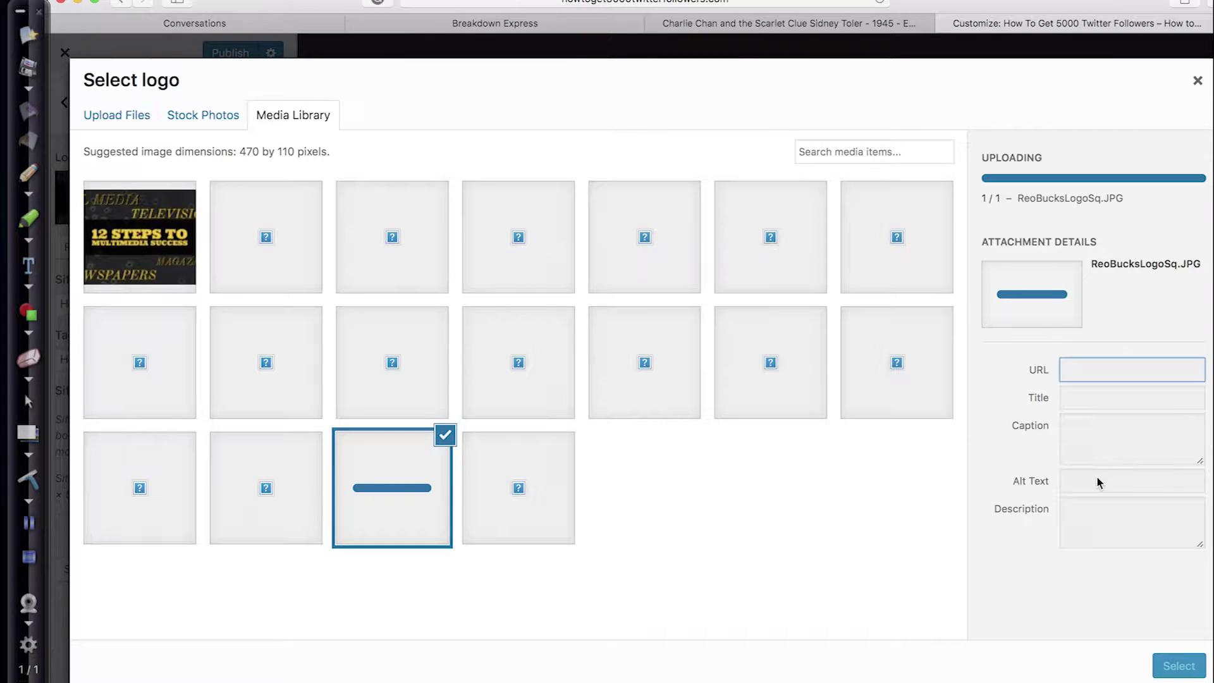
# - Set the ReoBucksLogoSq image's alt text to 5000Twitter and select it as the logo
pyautogui.click(1092, 417)
pyautogui.write('50')
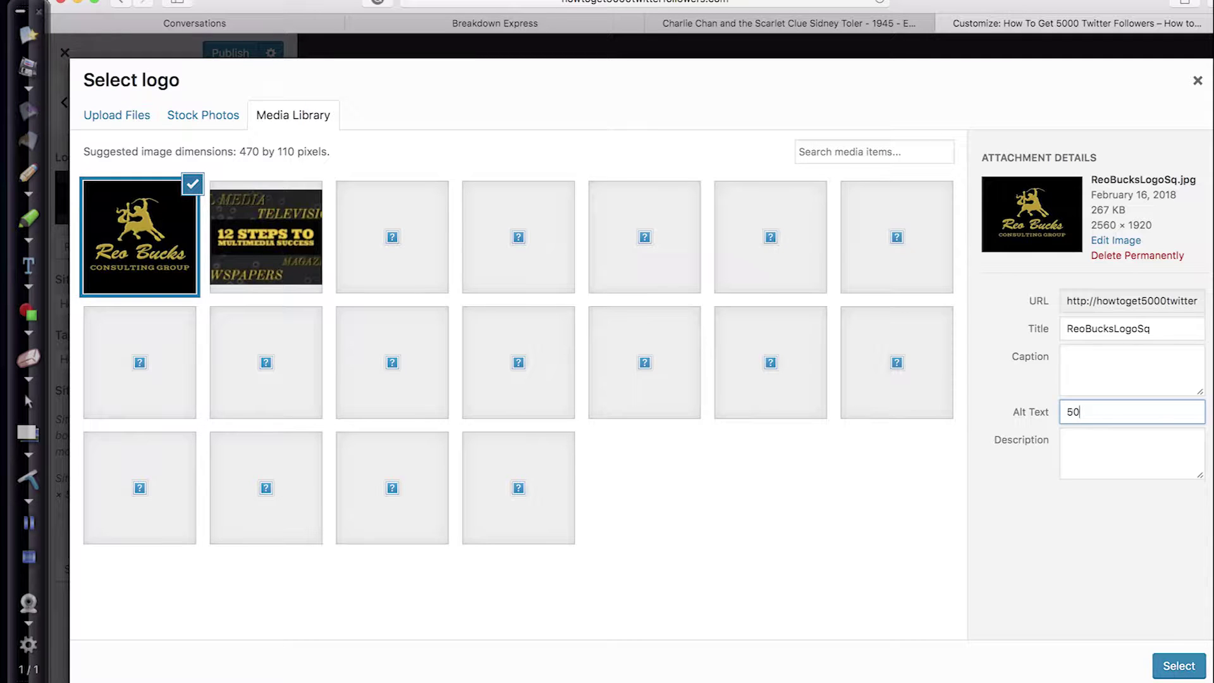
pyautogui.write('00Twitter')
pyautogui.click(1175, 670)
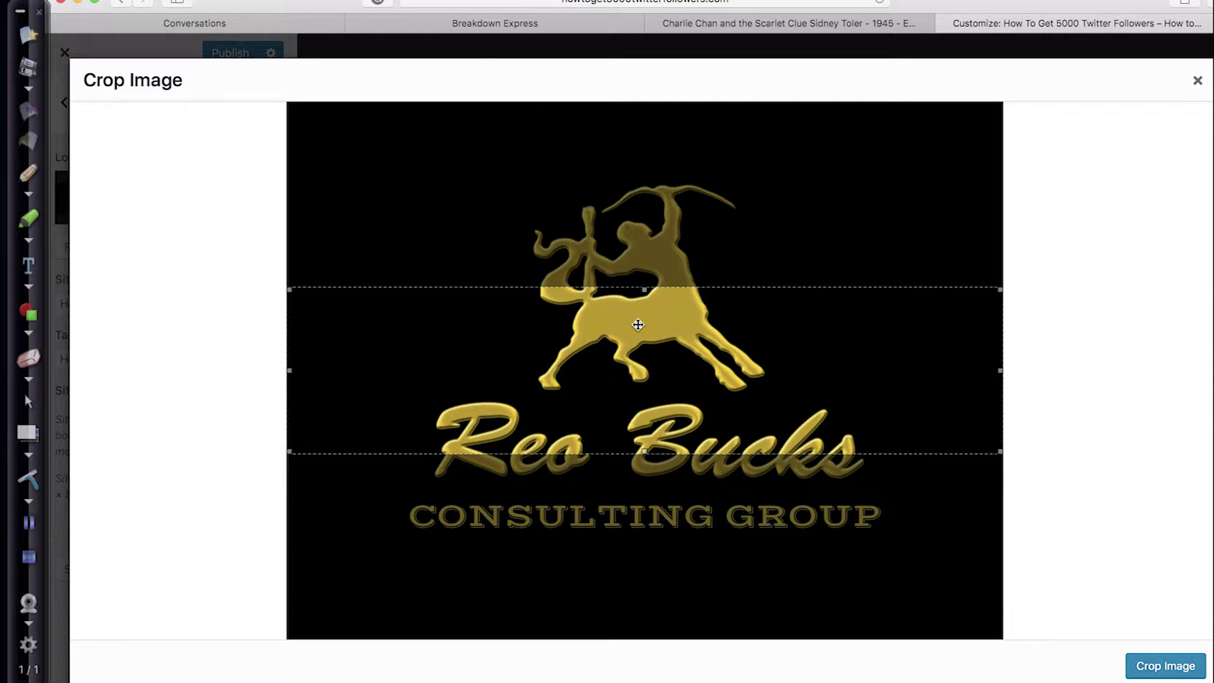
# - Crop the logo at full width from just above the archer figure to just below the CONSULTING GROUP text
pyautogui.moveTo(639, 324); pyautogui.dragTo(650, 203)
pyautogui.moveTo(648, 330); pyautogui.dragTo(669, 555)
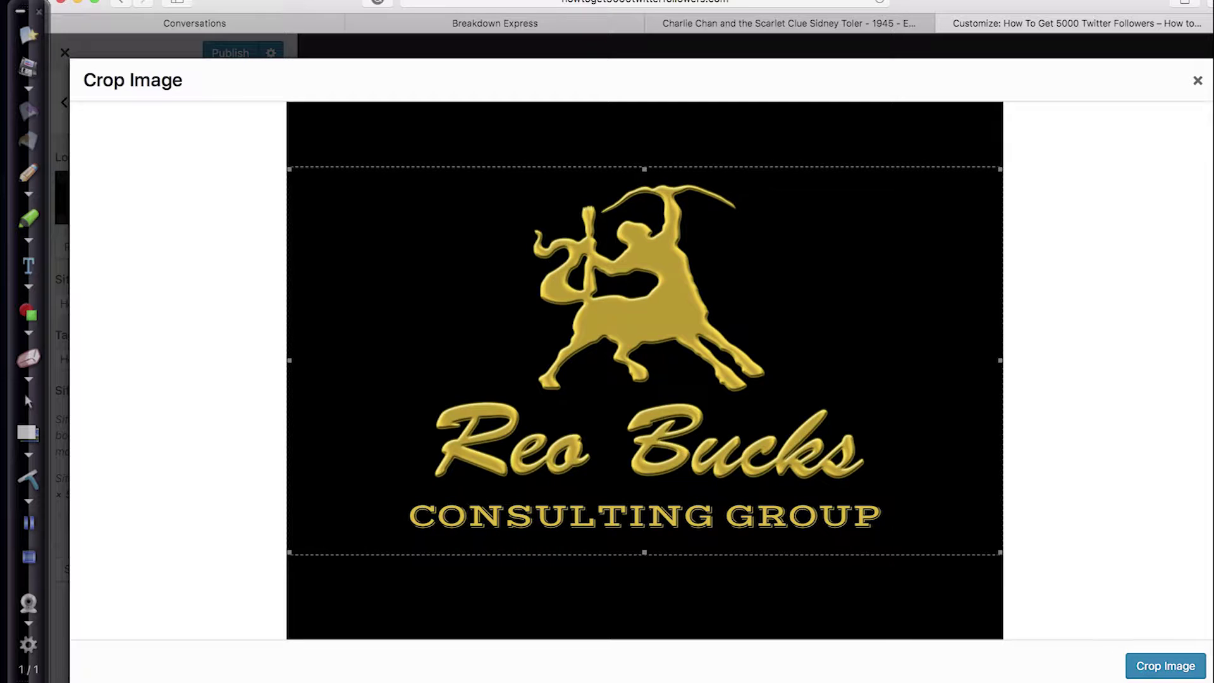
pyautogui.click(1161, 673)
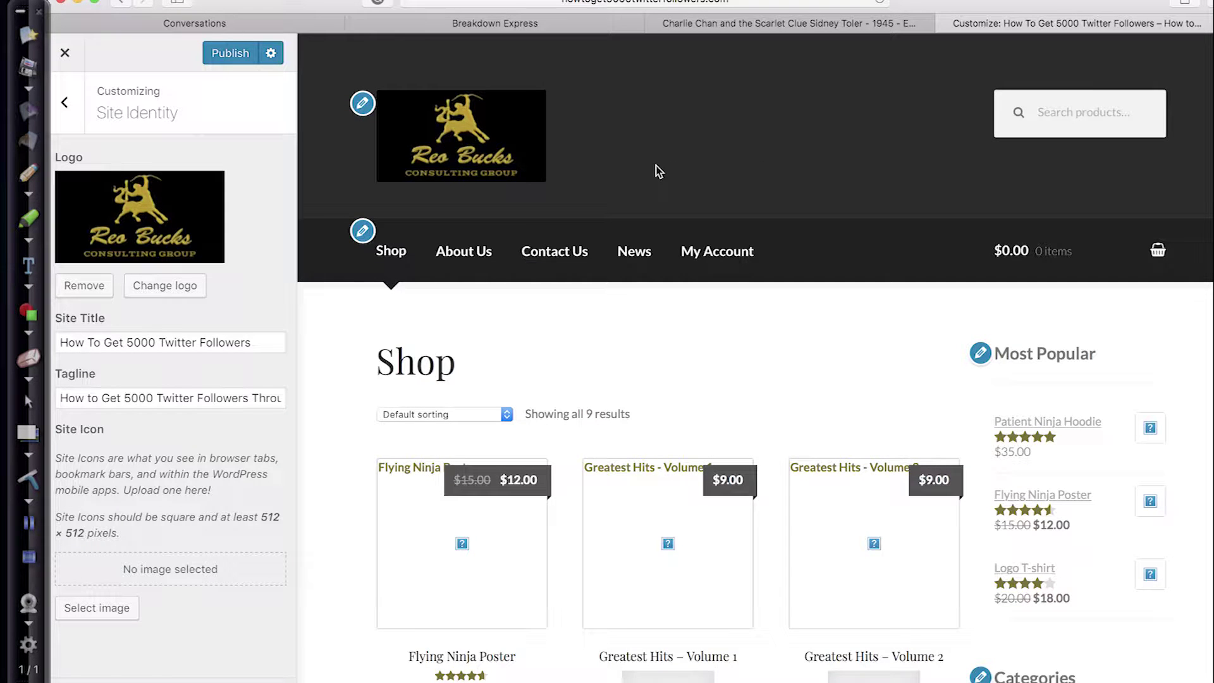
# - Check the Reo Bucks logo in the page header, then remove it from the site and leave Site Identity
pyautogui.scroll(-1, 578, 141)
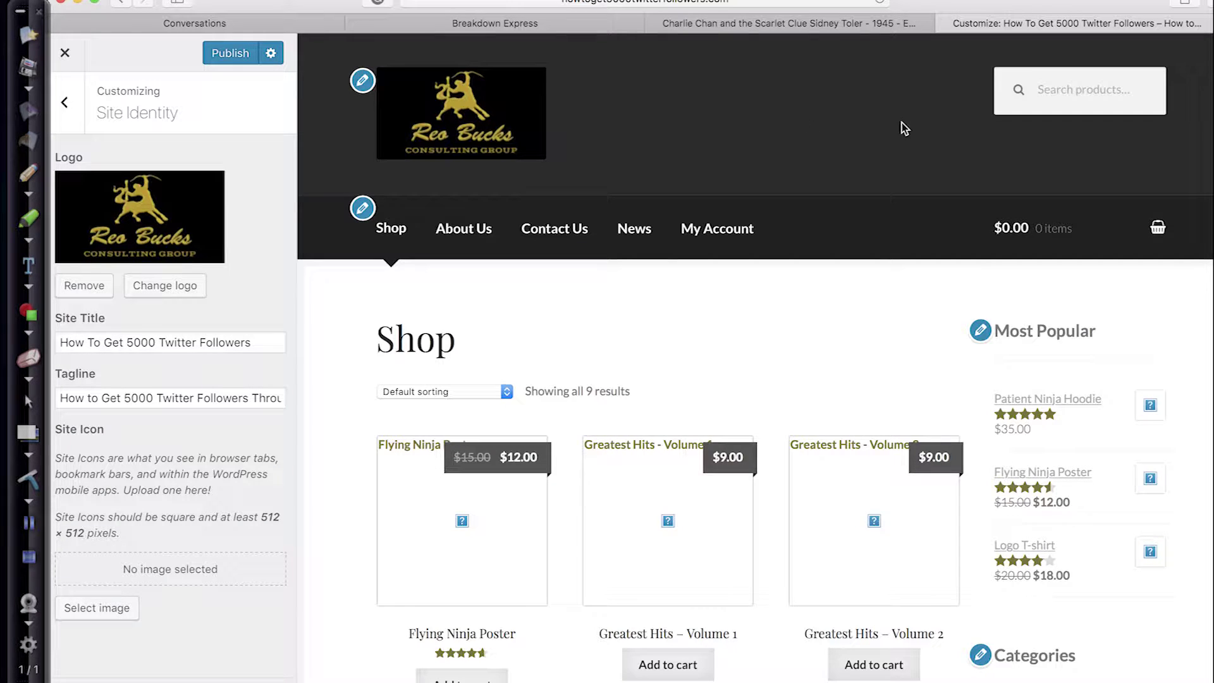
pyautogui.scroll(1, 542, 129)
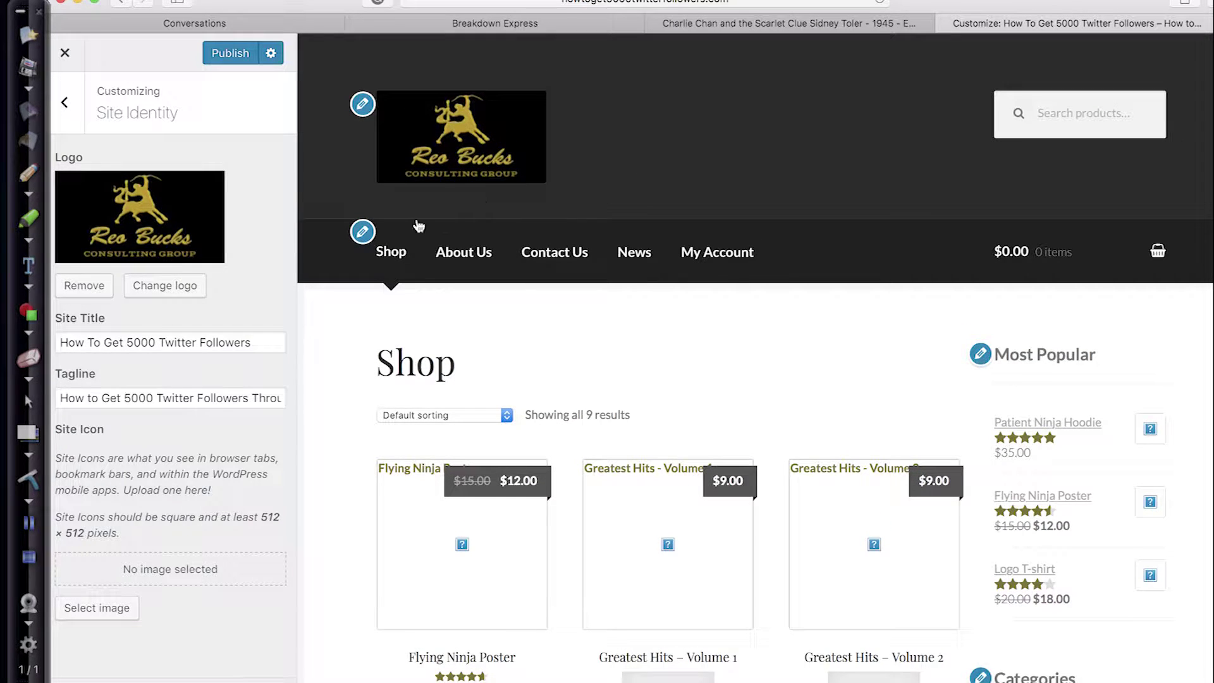
pyautogui.click(92, 284)
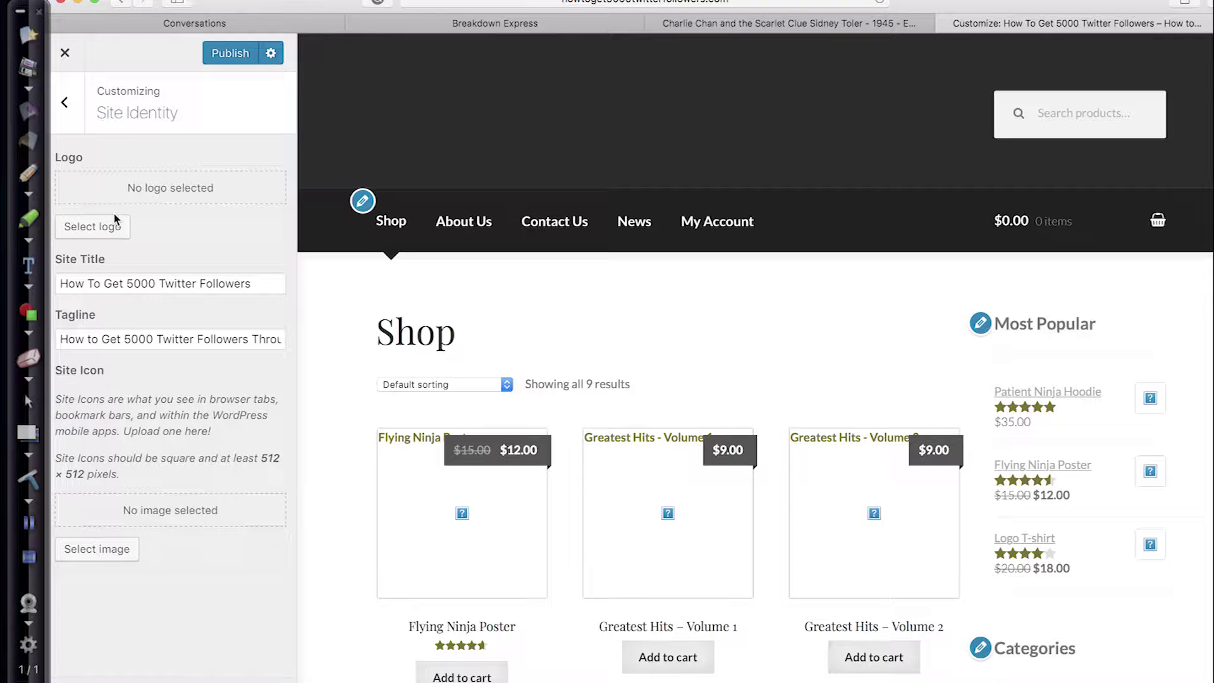
pyautogui.click(63, 103)
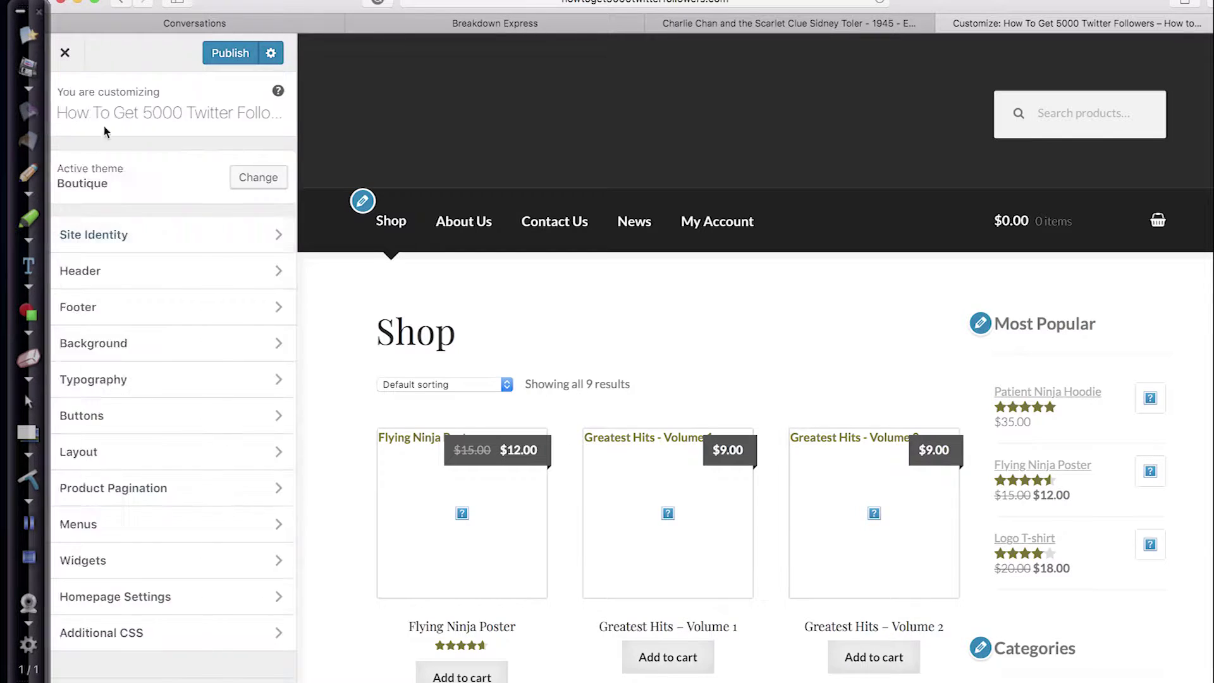
# - Look through the customizer's Header, Footer and Typography settings
pyautogui.click(124, 270)
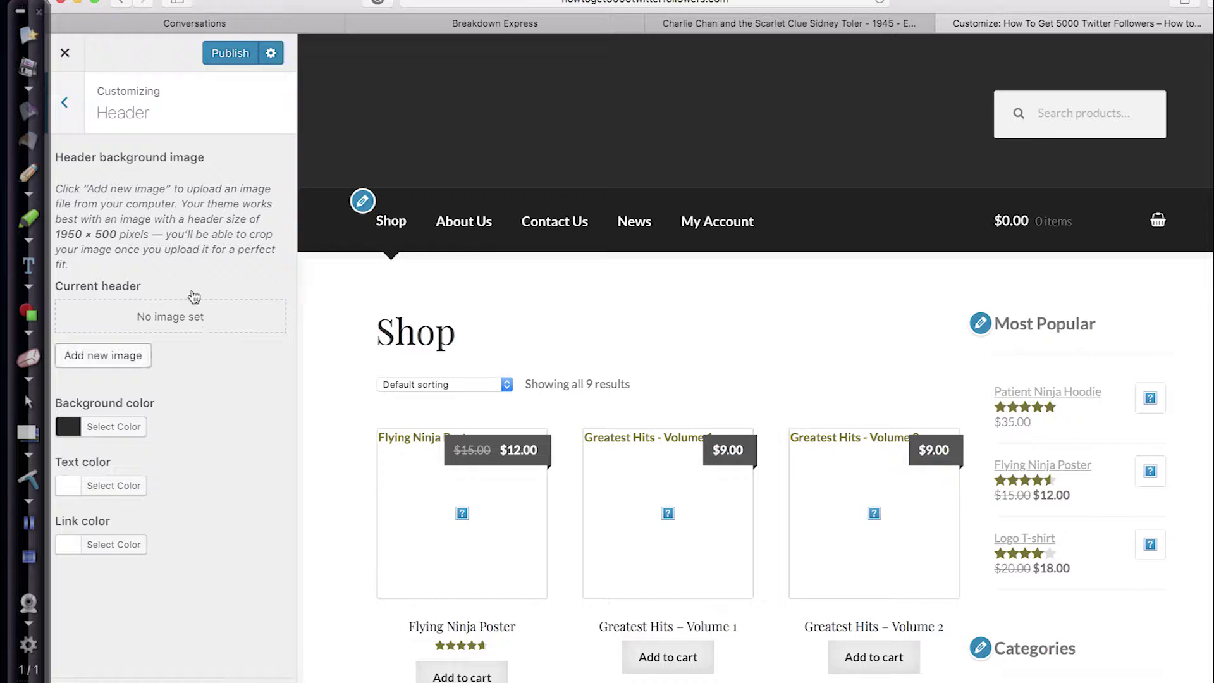
pyautogui.click(83, 128)
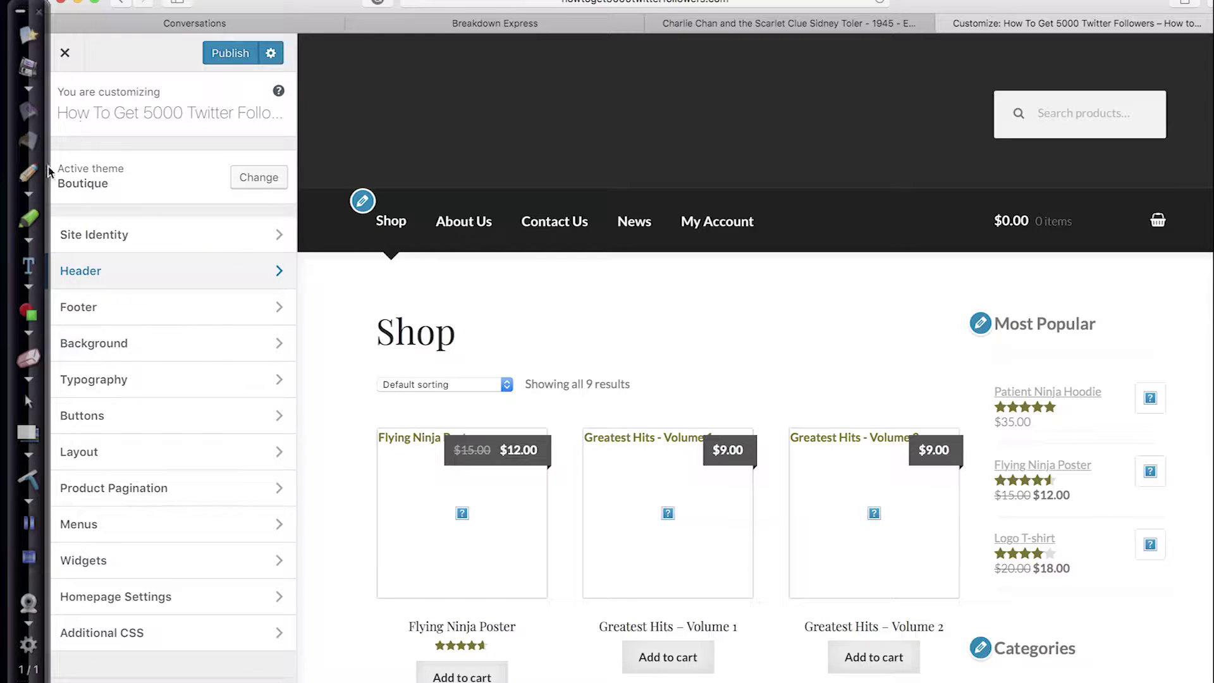
pyautogui.click(196, 308)
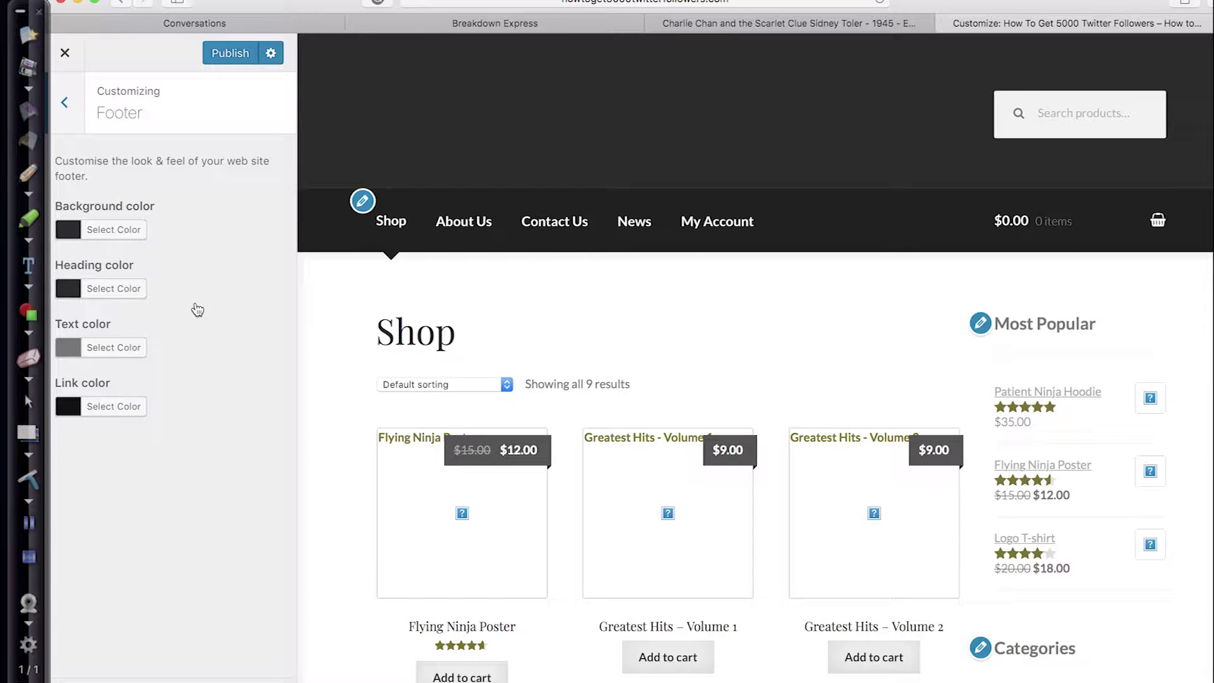
pyautogui.click(63, 91)
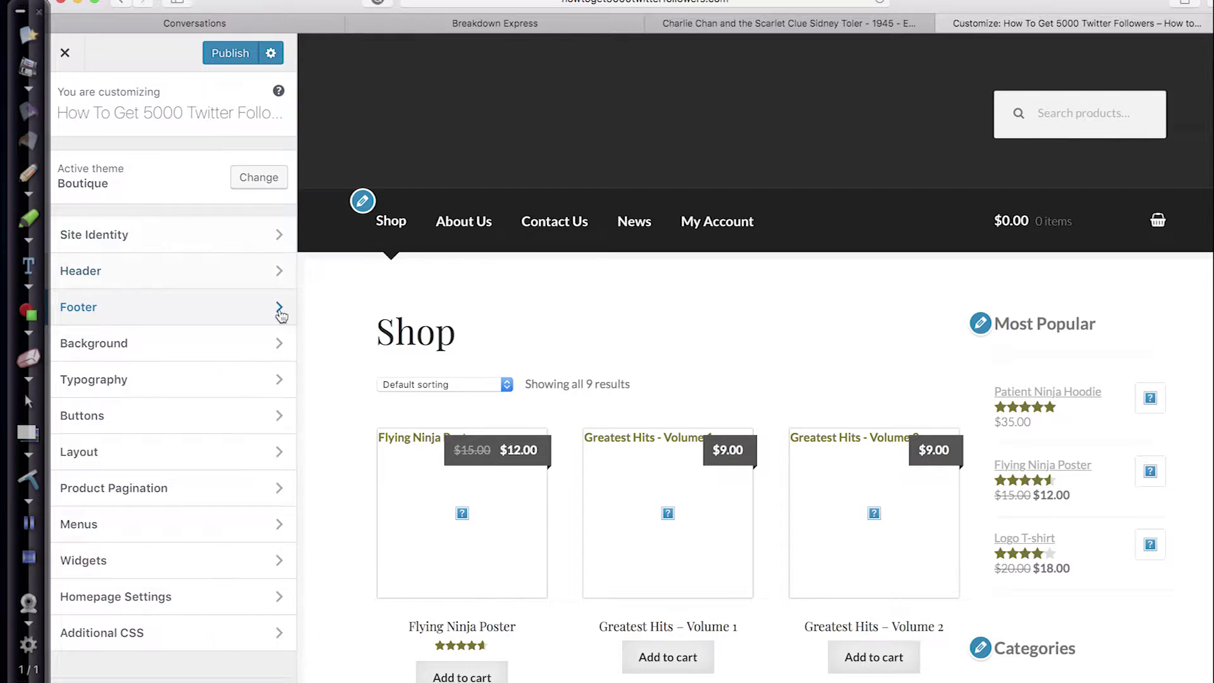
pyautogui.click(207, 378)
pyautogui.click(70, 96)
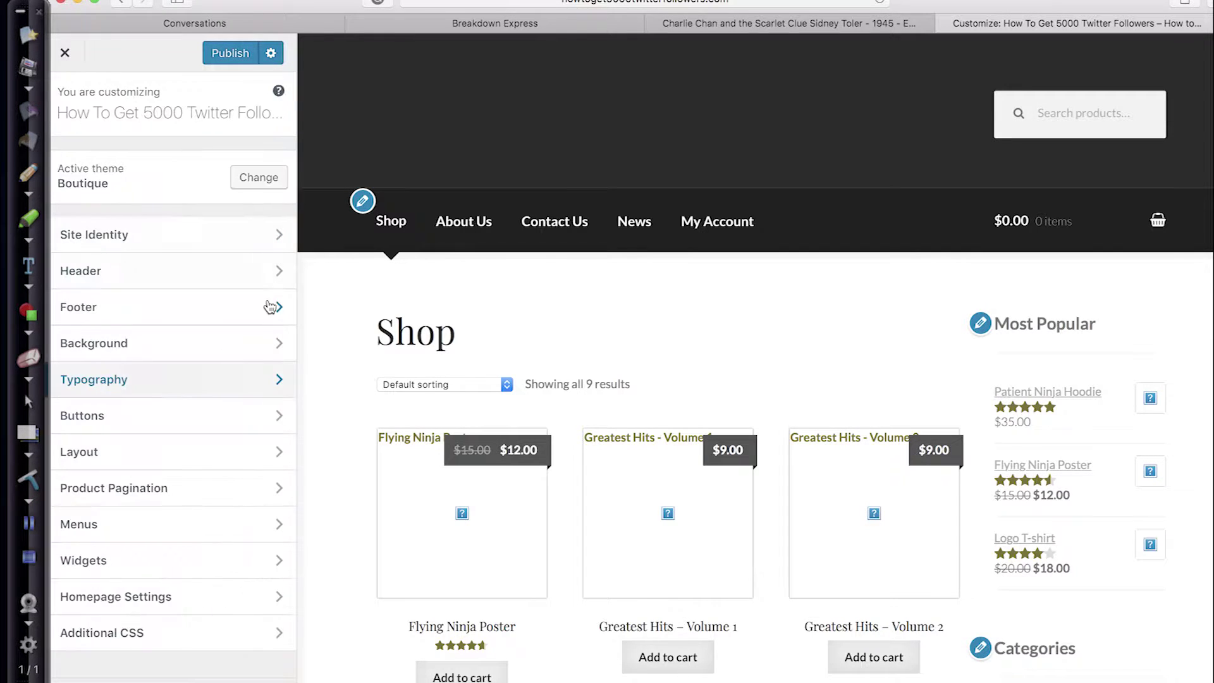
# - Check the Product Pagination settings, publish the customizer changes and close the customizer
pyautogui.click(198, 492)
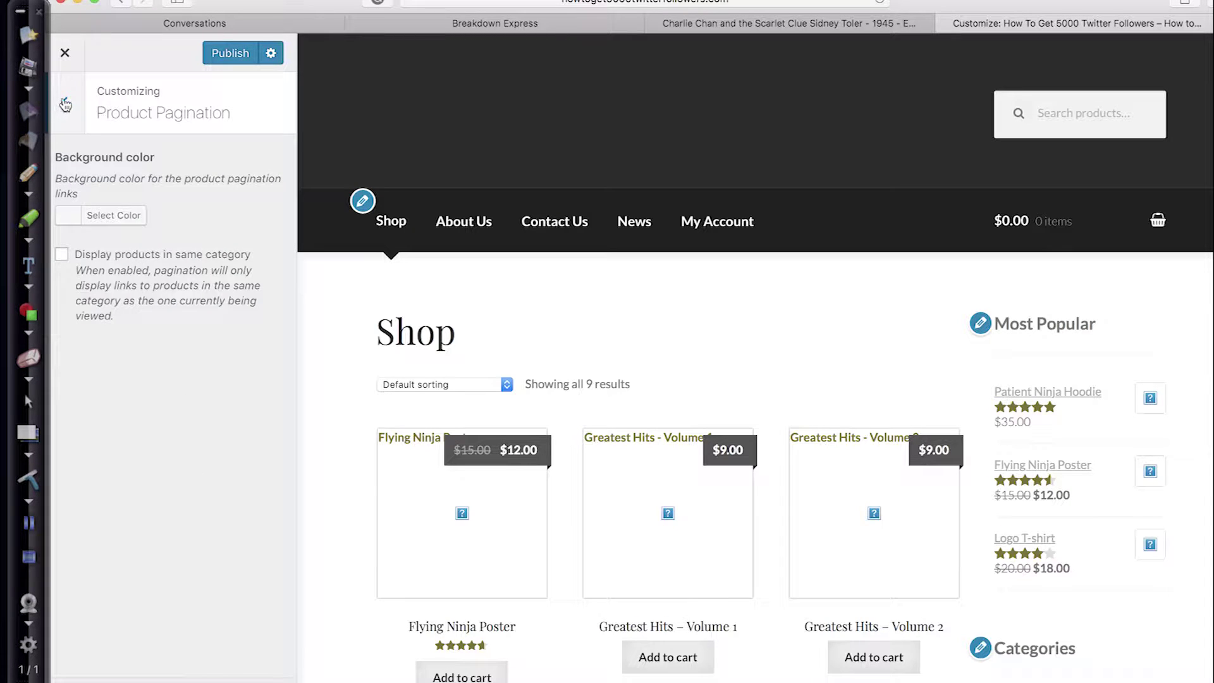
pyautogui.click(62, 104)
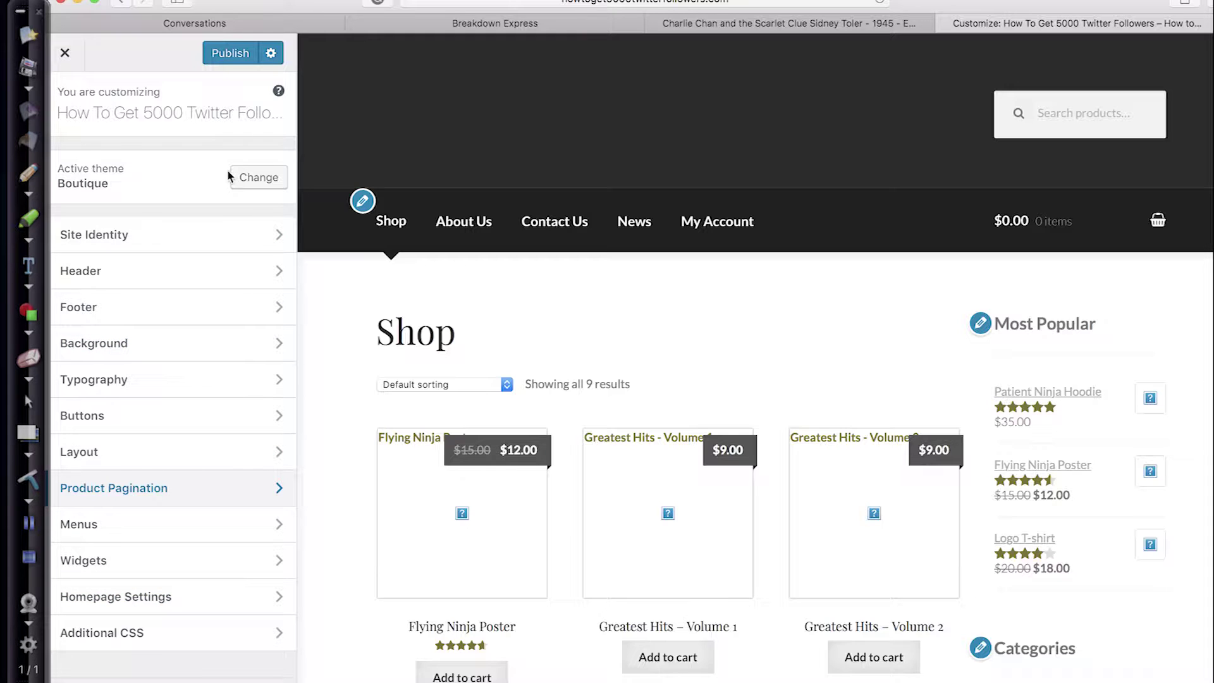
pyautogui.click(232, 56)
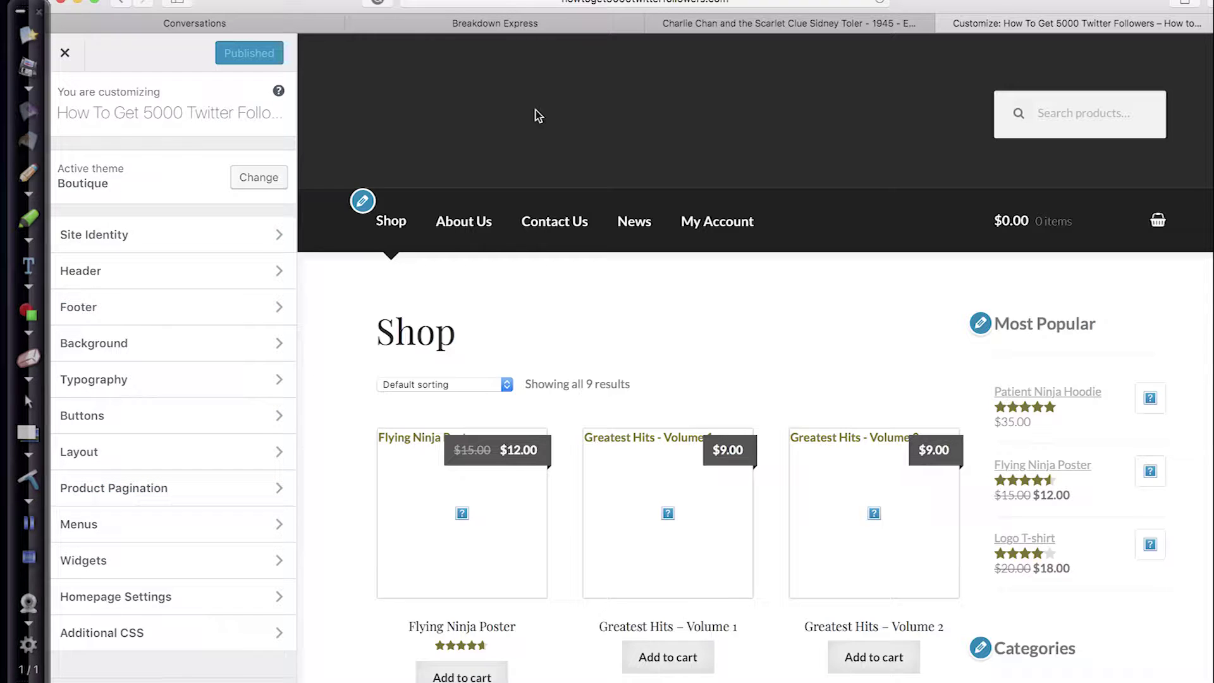
pyautogui.click(64, 56)
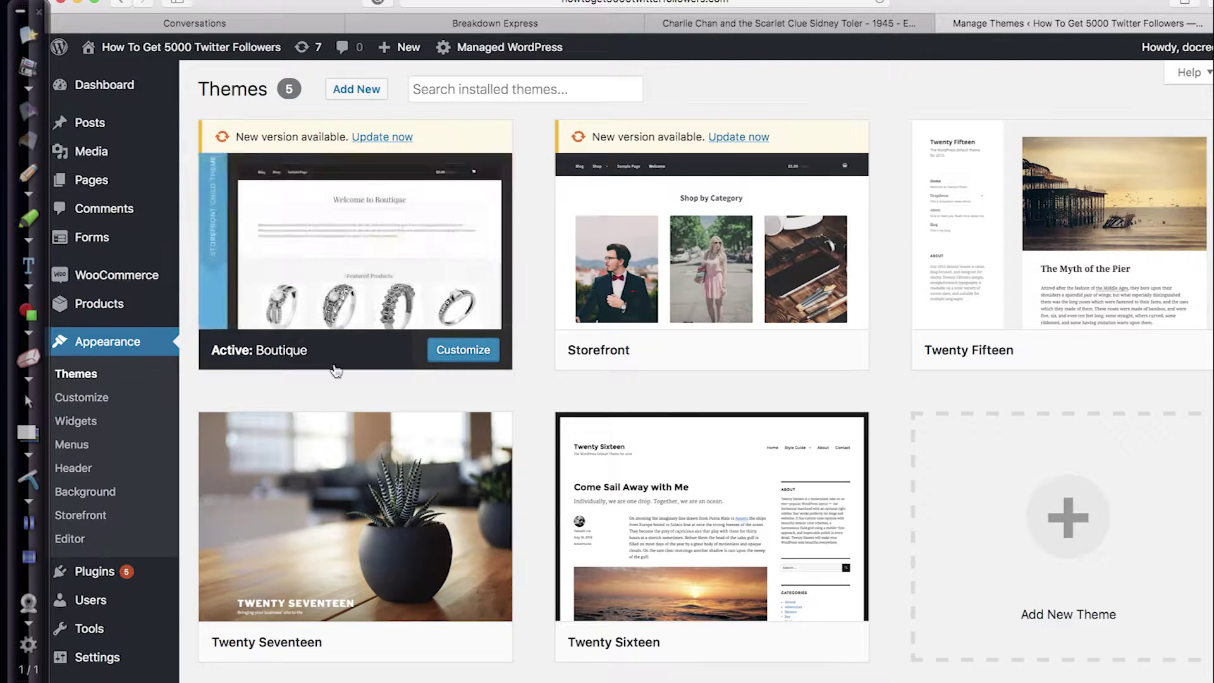
# - Update all listed plugins and the Boutique and Storefront themes from the WordPress Updates page
pyautogui.moveTo(103, 87)
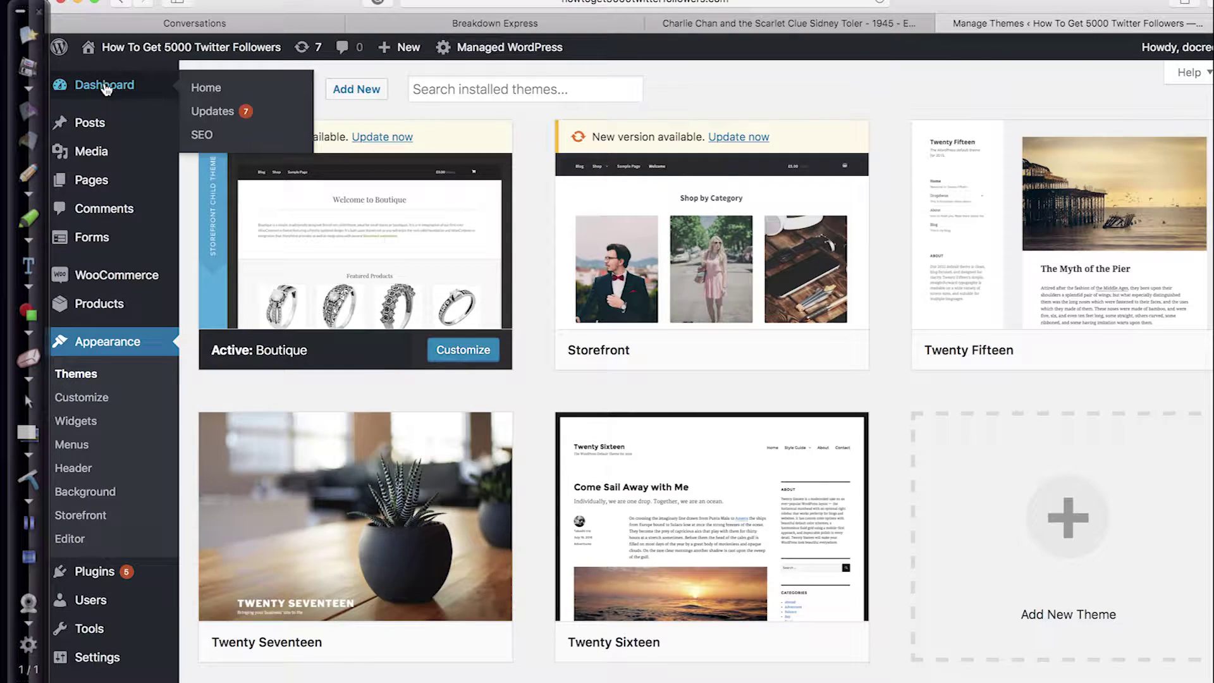
pyautogui.click(105, 86)
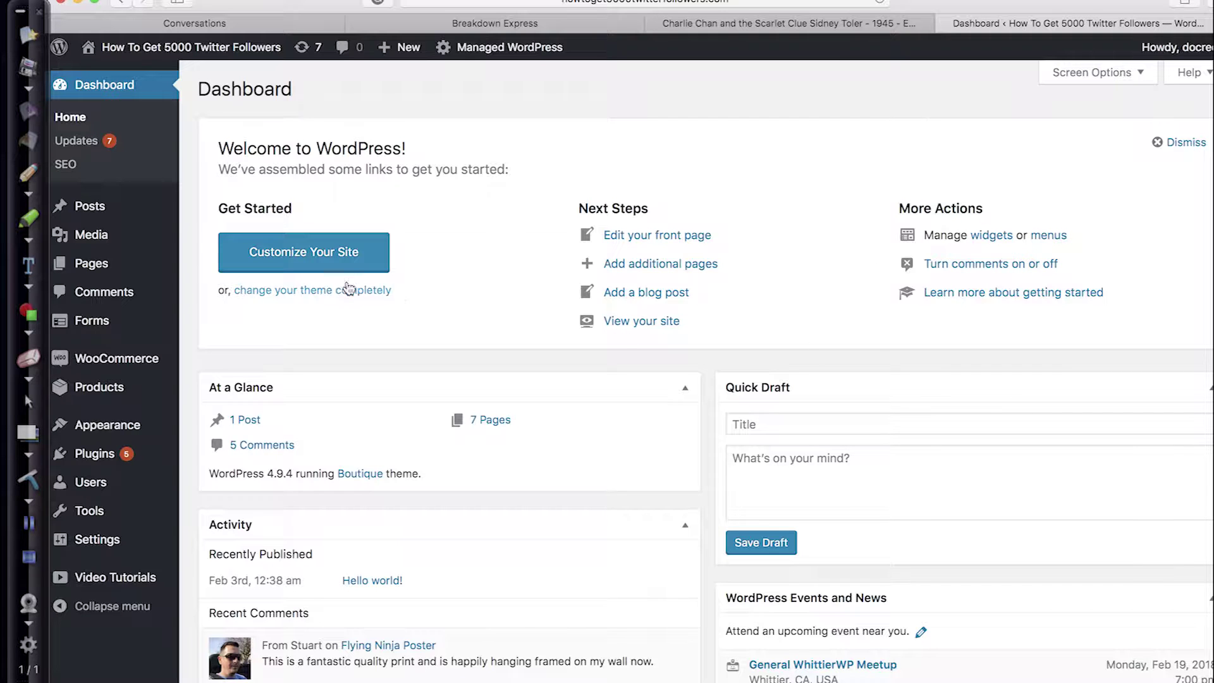
pyautogui.click(76, 142)
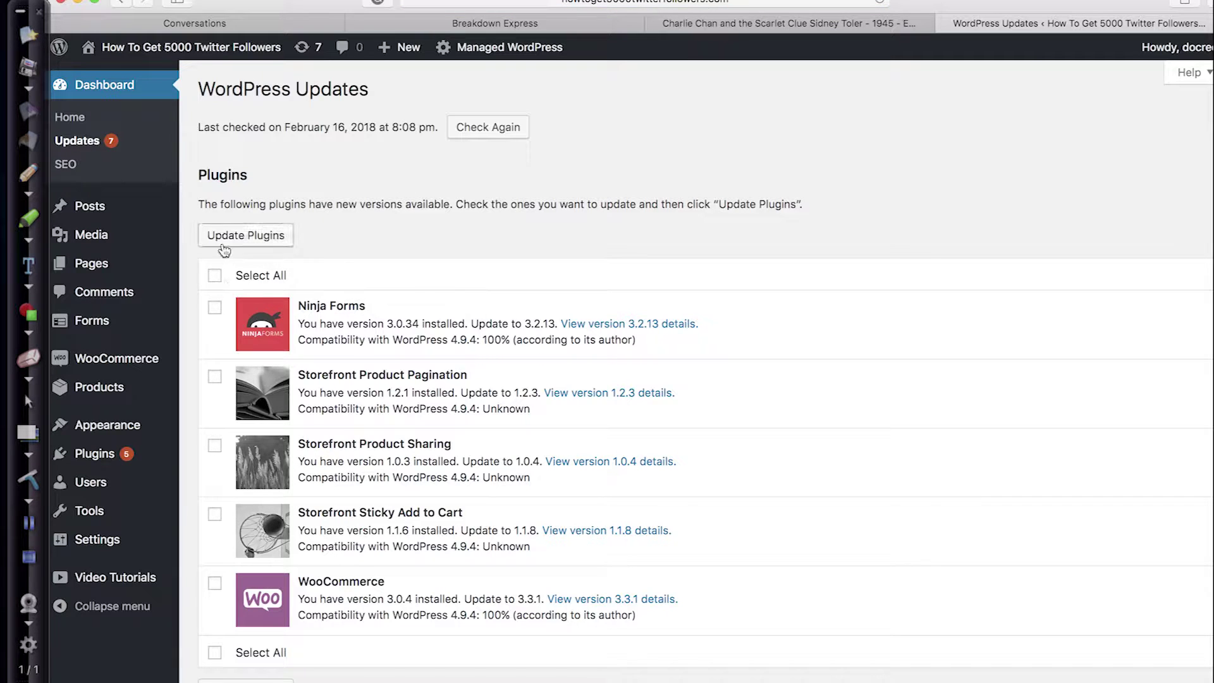
pyautogui.click(215, 275)
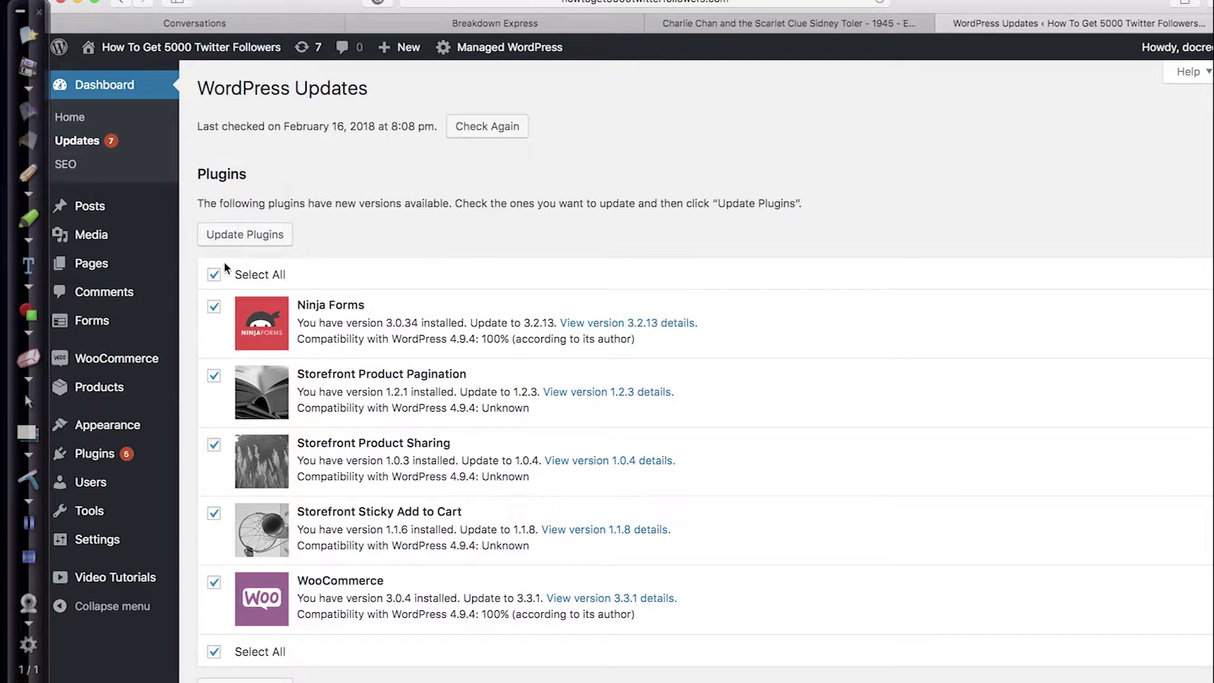
pyautogui.scroll(-7, 435, 618)
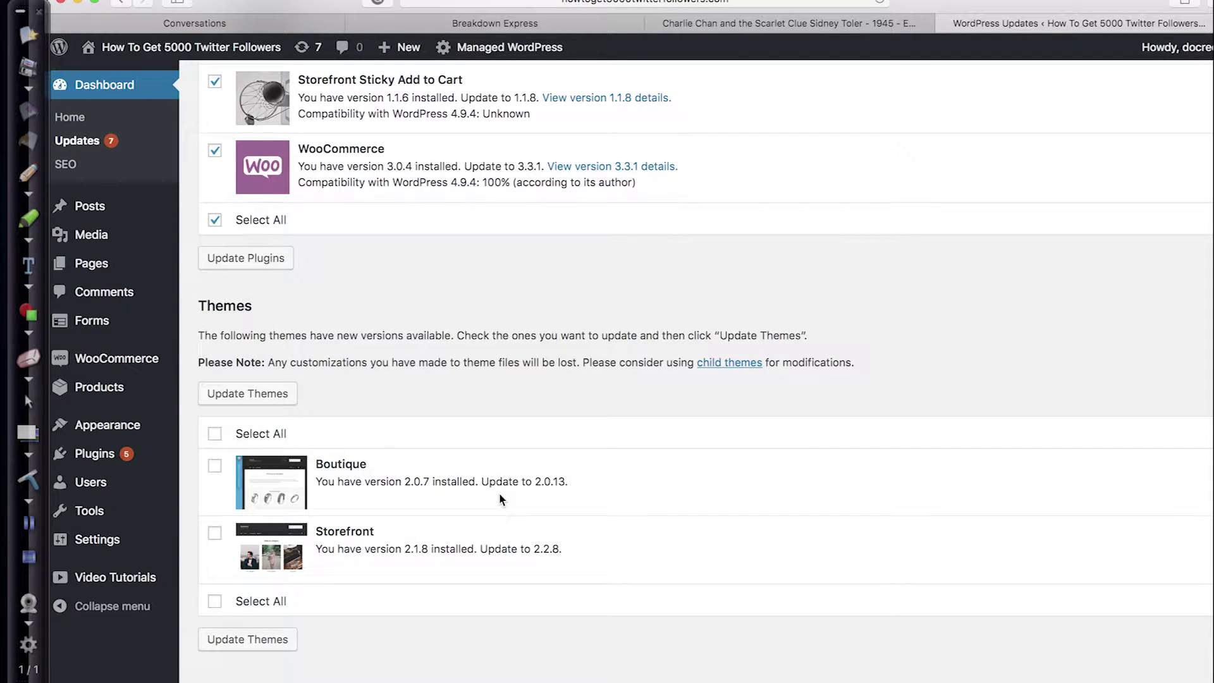
pyautogui.scroll(10, 499, 500)
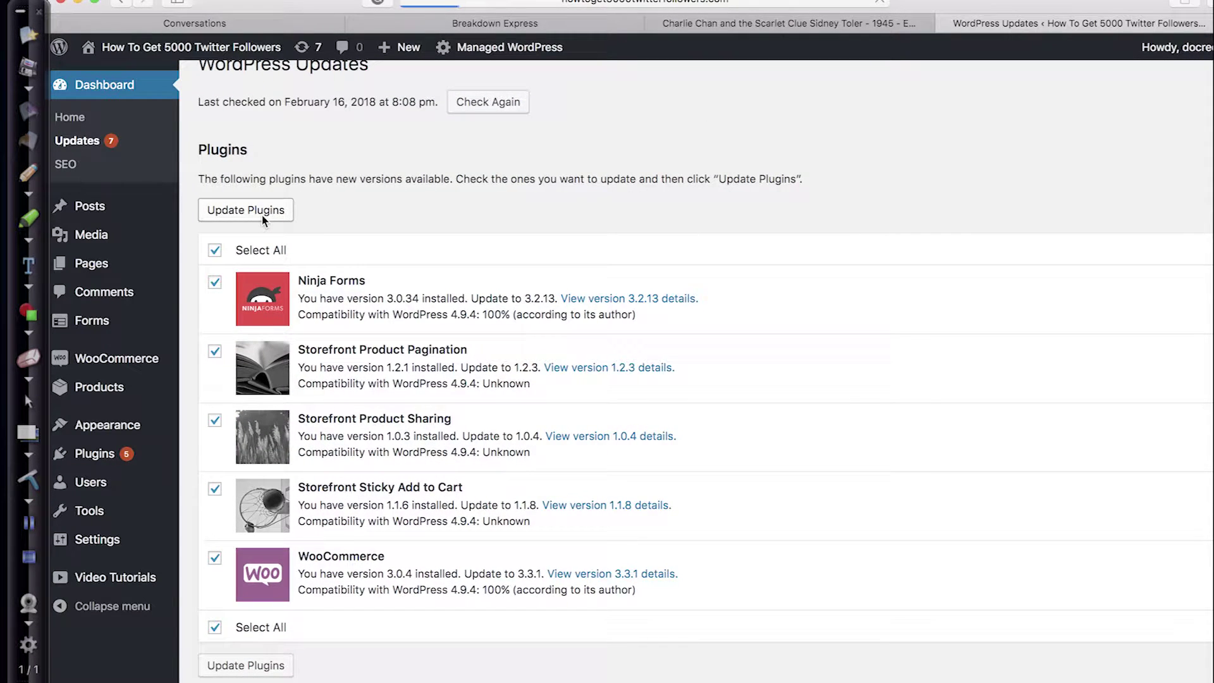
pyautogui.click(263, 215)
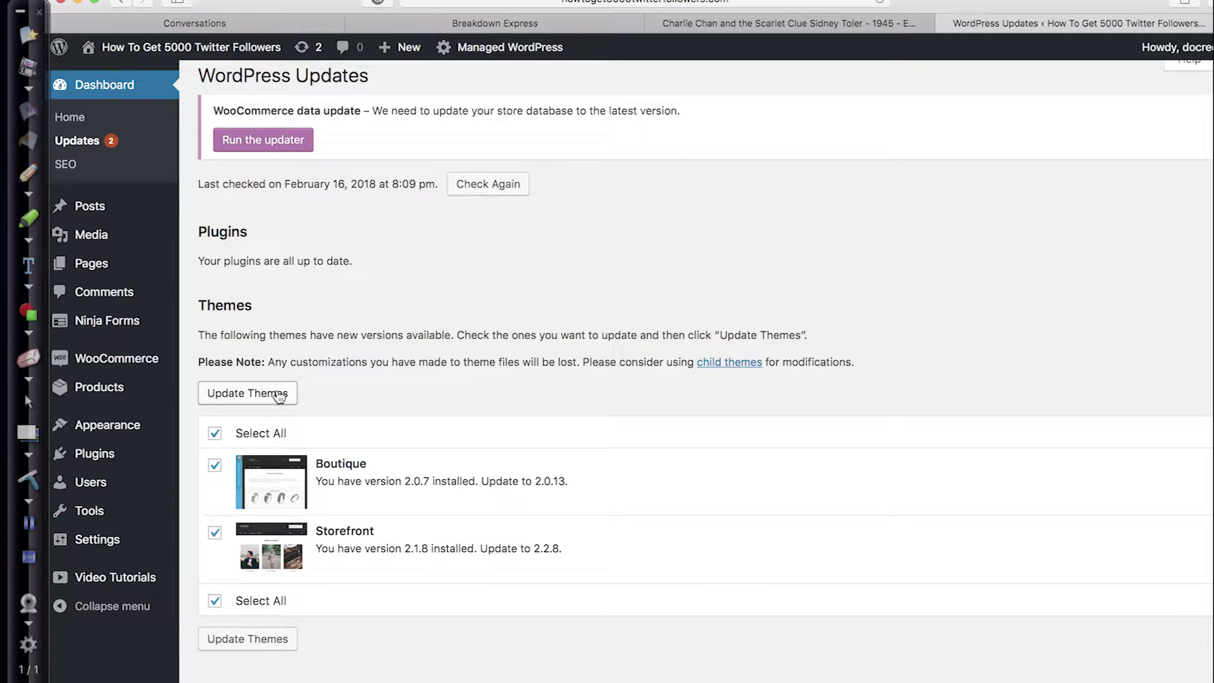
pyautogui.click(279, 394)
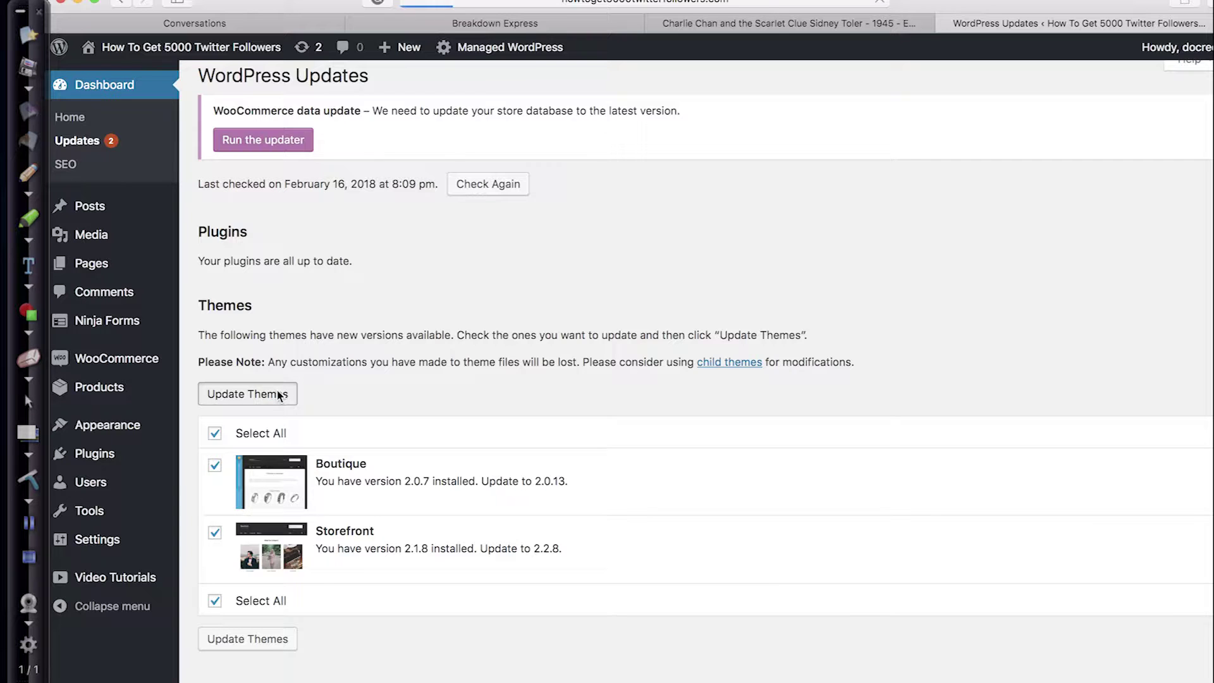
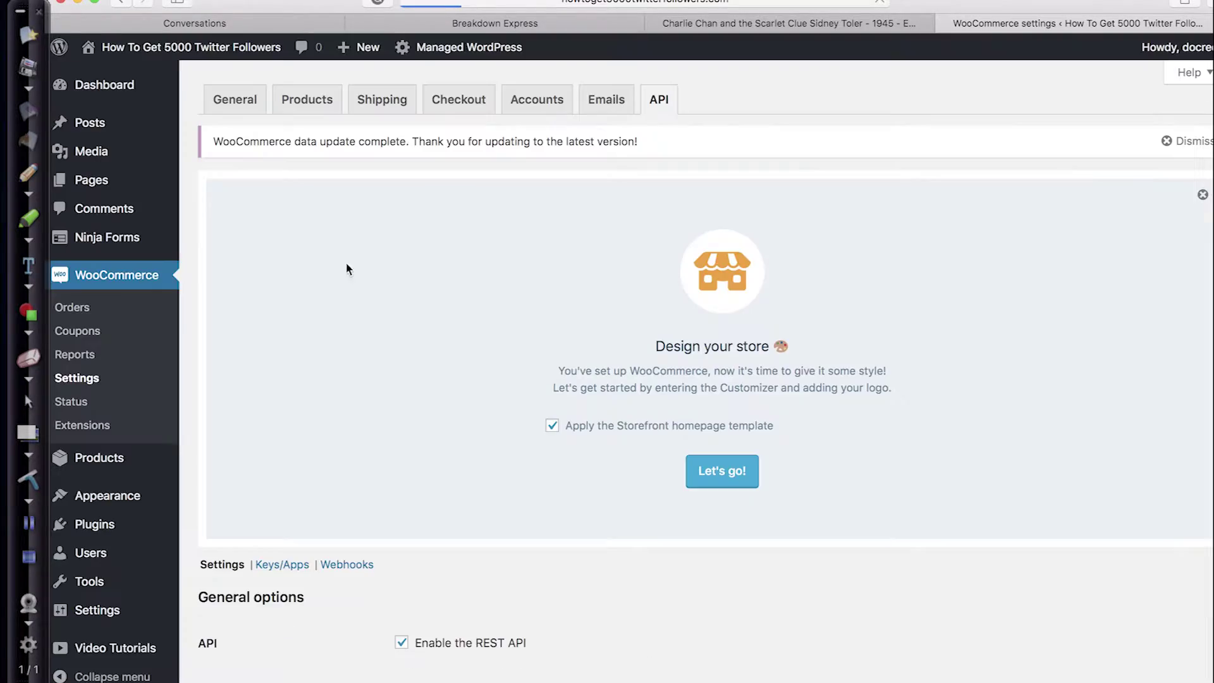
# - Start the Design your store setup with the Storefront homepage template applied, using the offer above the posts list
pyautogui.scroll(-3, 499, 233)
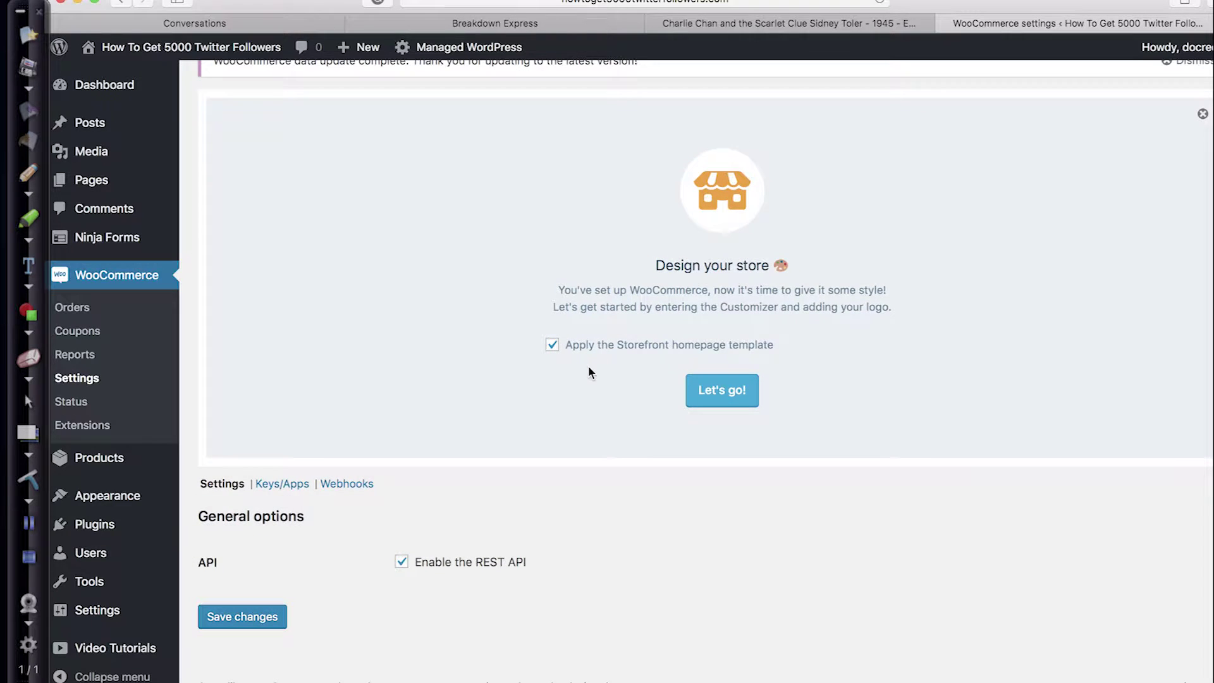
pyautogui.scroll(3, 589, 369)
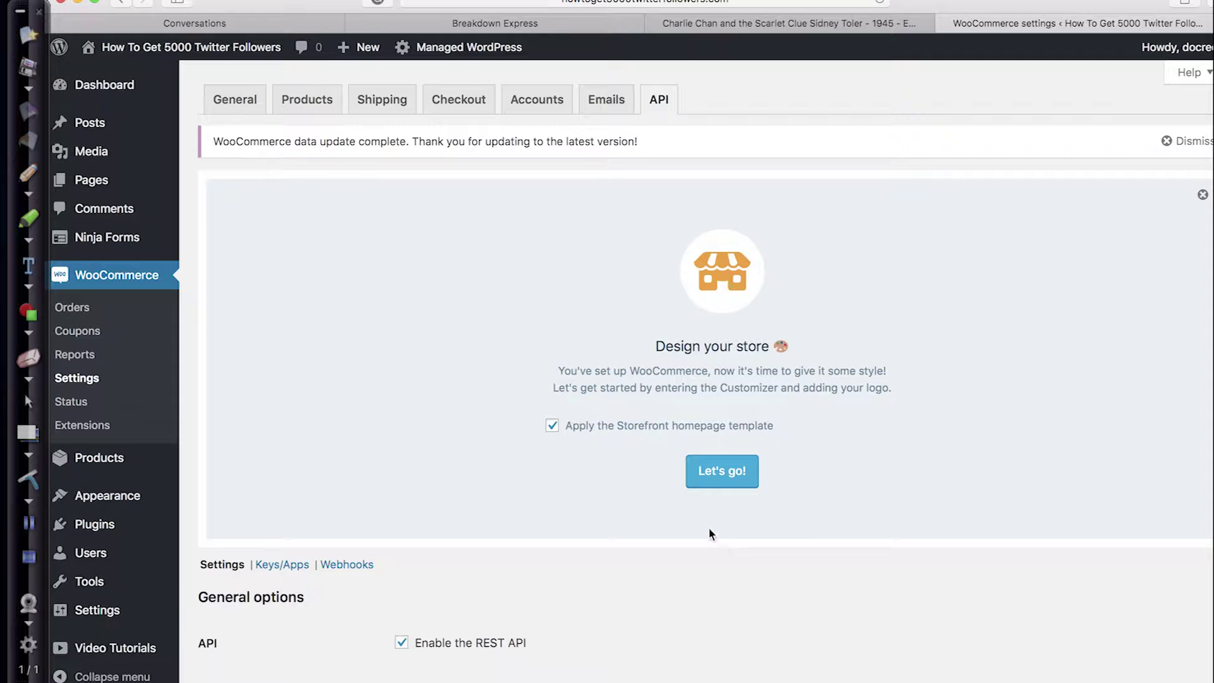
pyautogui.click(726, 473)
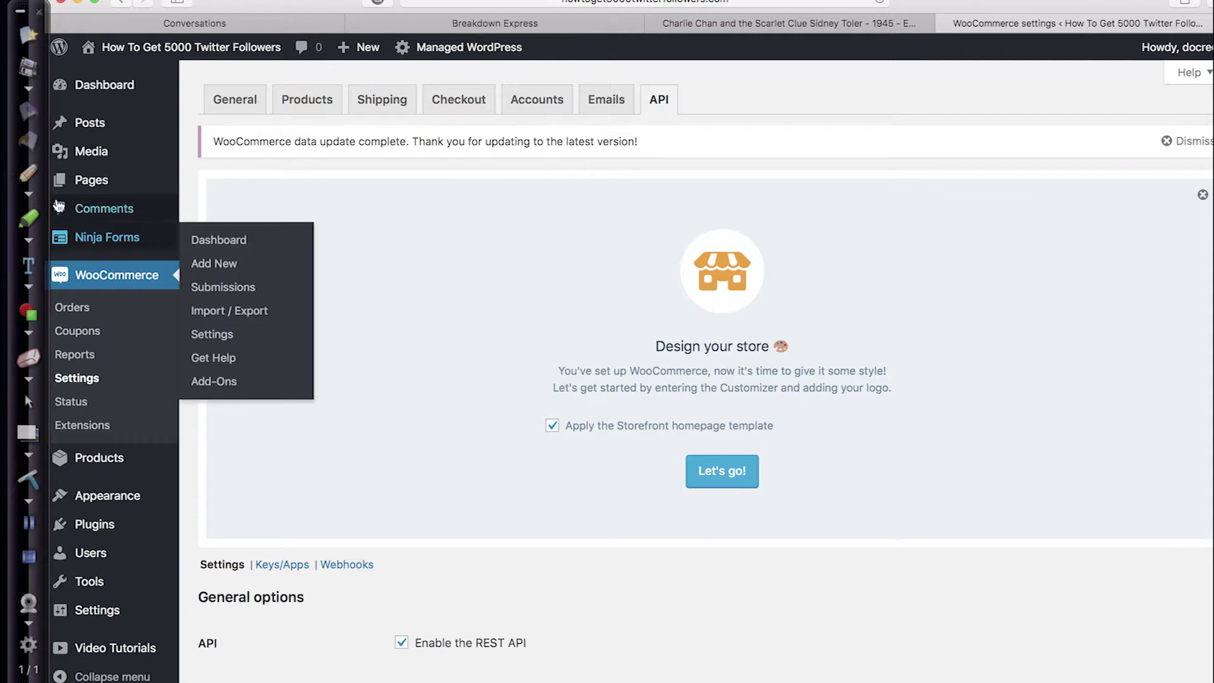
pyautogui.moveTo(88, 129)
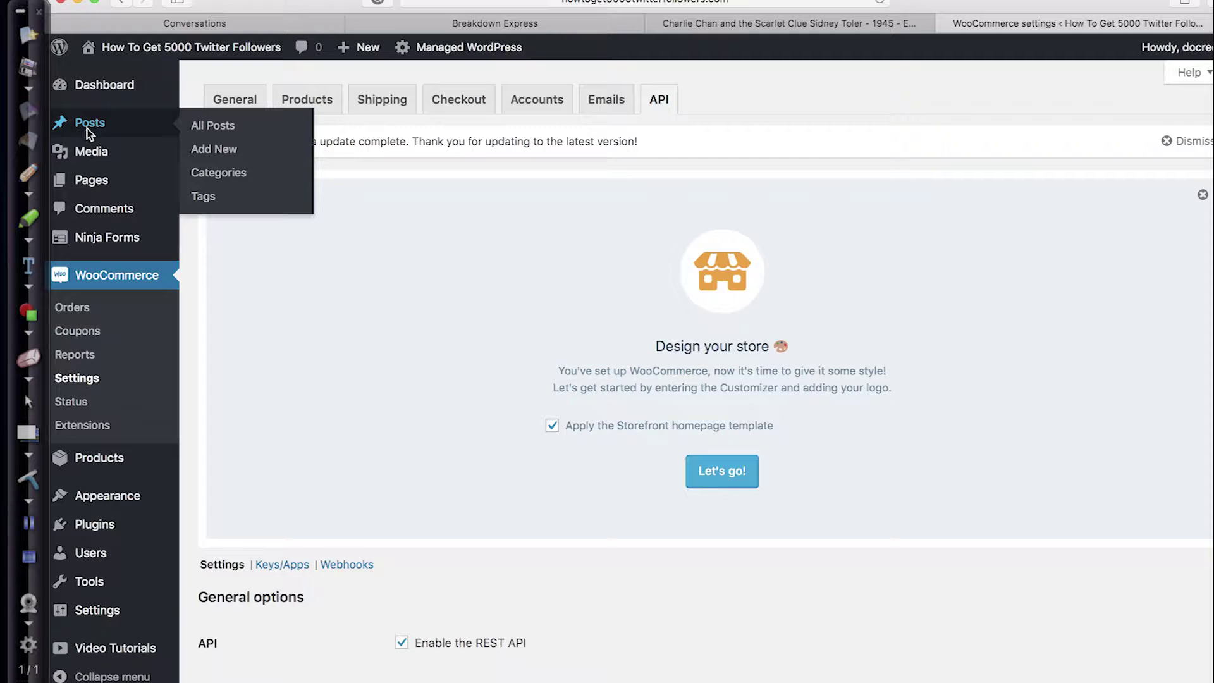
pyautogui.click(89, 132)
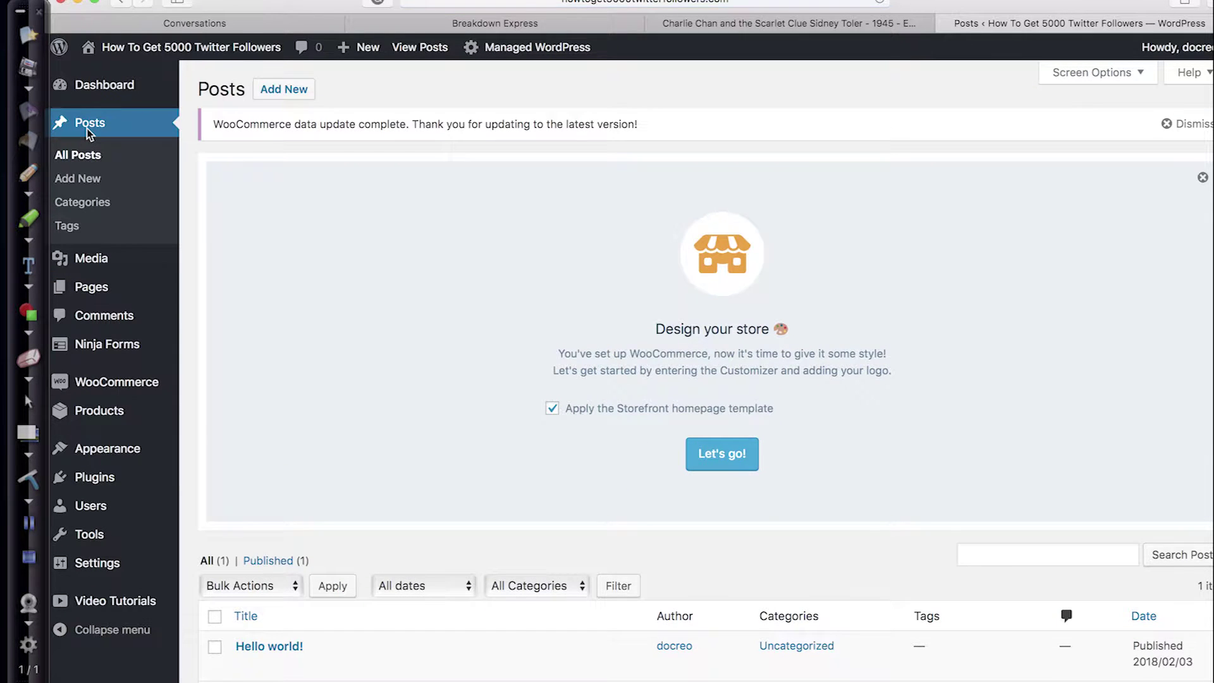
pyautogui.scroll(-1, 727, 443)
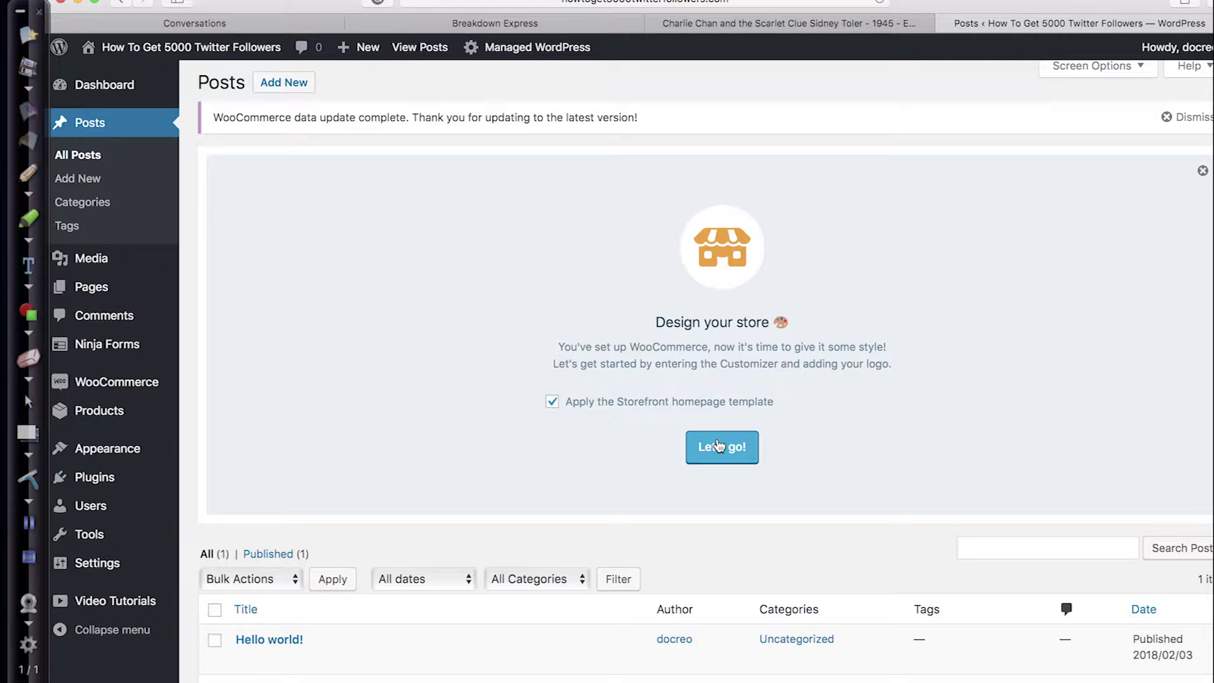
pyautogui.click(719, 446)
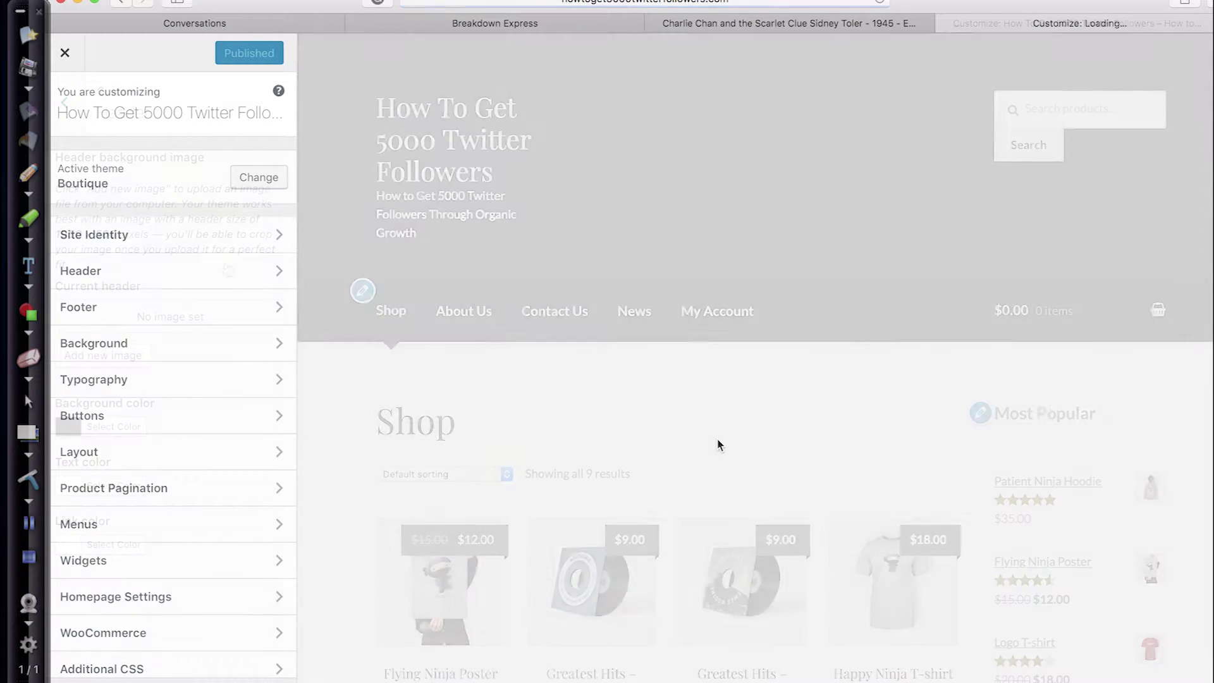
# - Look over the Header settings in the customizer and close the customizer
pyautogui.click(278, 267)
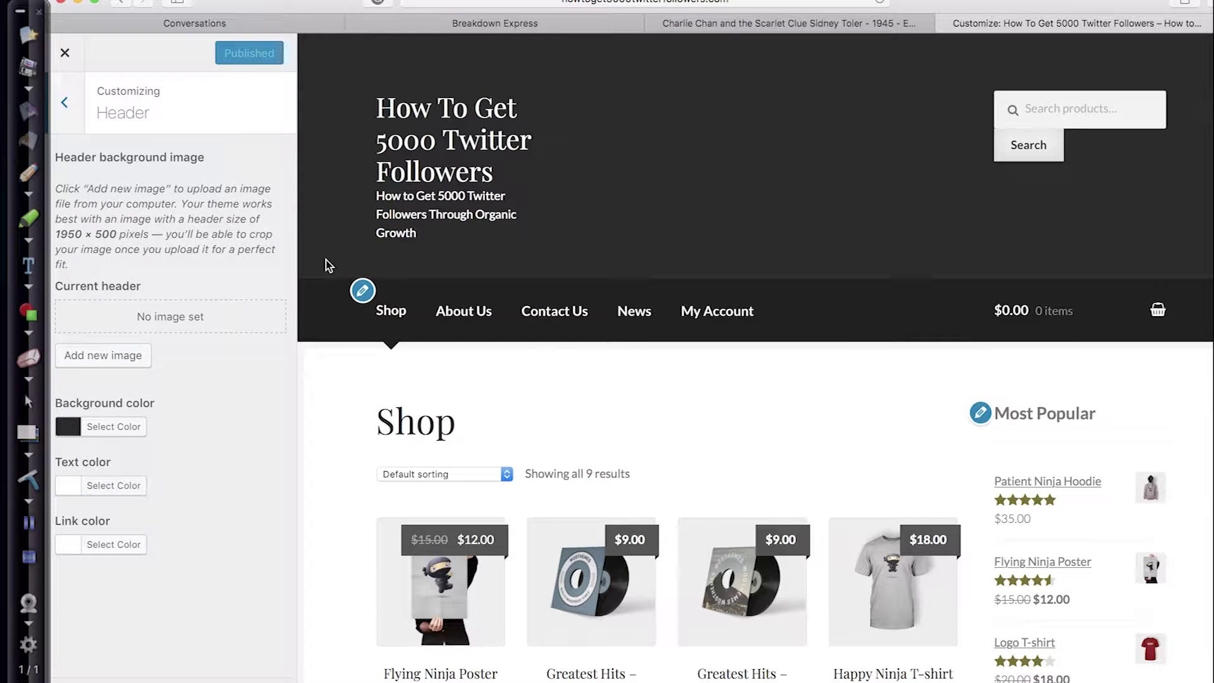
pyautogui.click(64, 52)
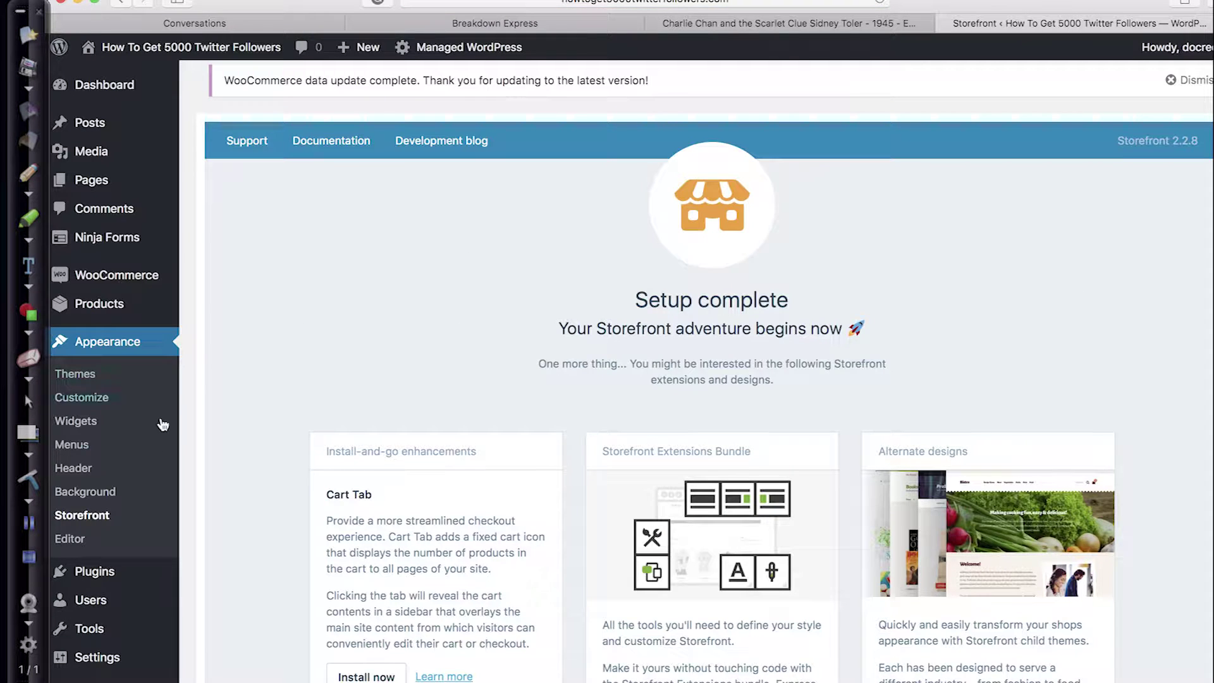
# - Install the Cart Tab enhancement offered on the Storefront setup page
pyautogui.scroll(-4, 352, 297)
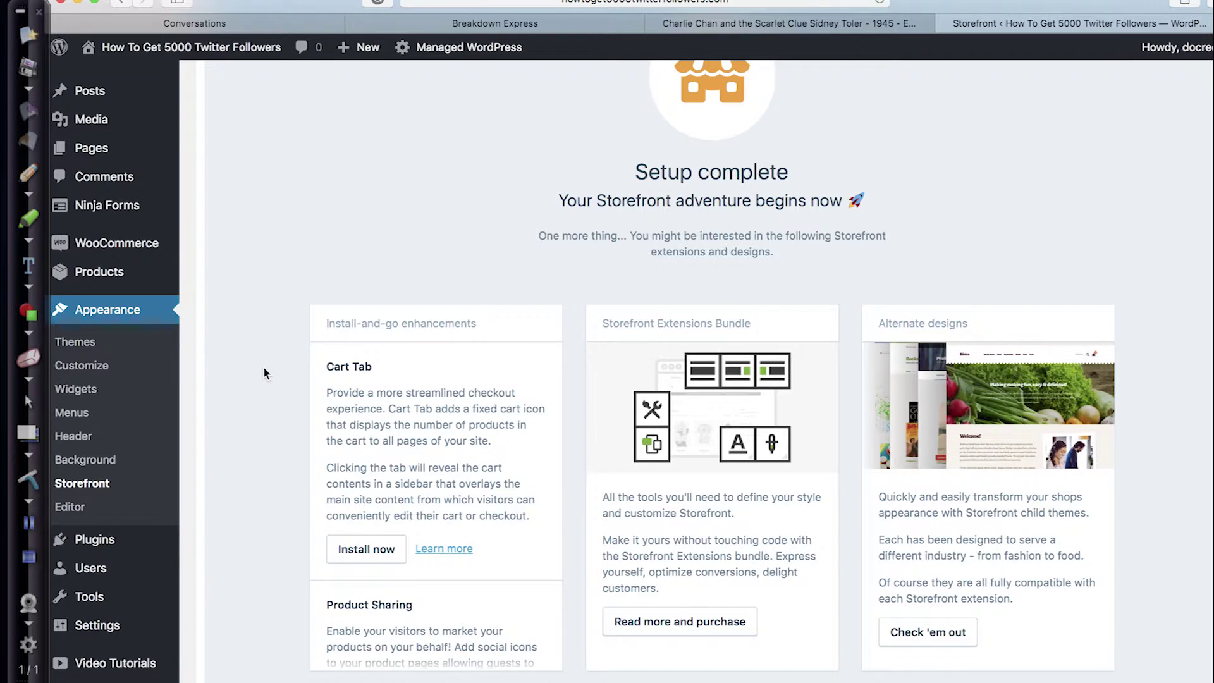
pyautogui.scroll(-1, 316, 442)
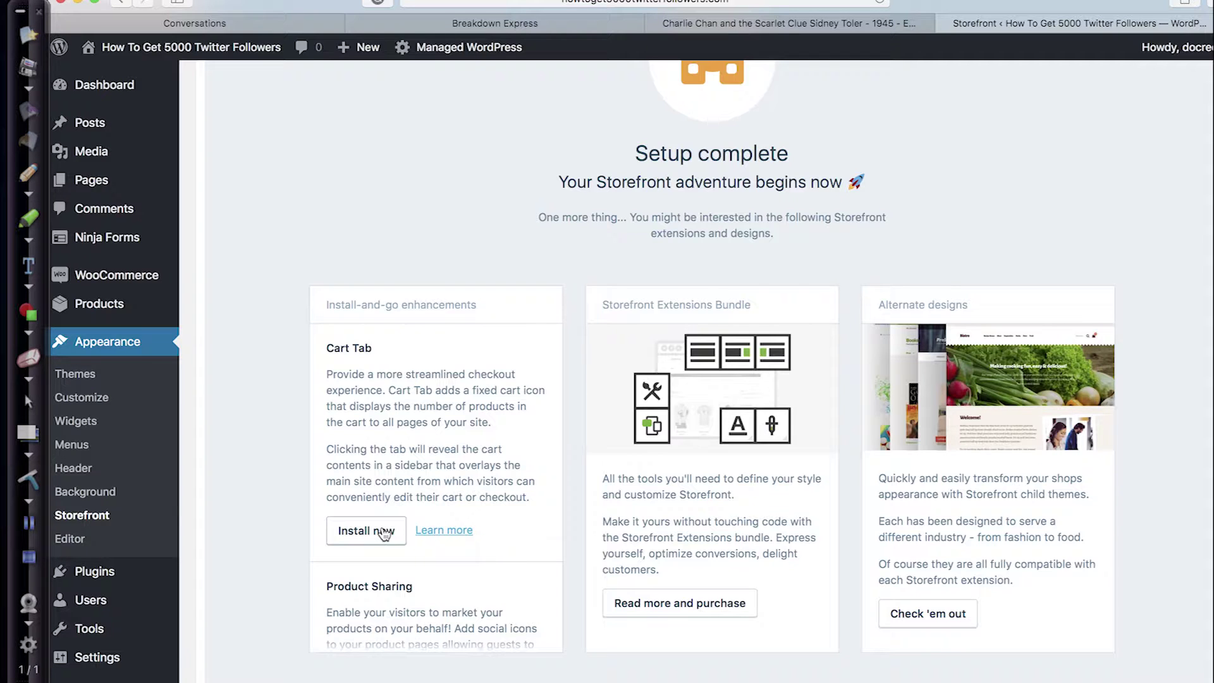
pyautogui.click(384, 534)
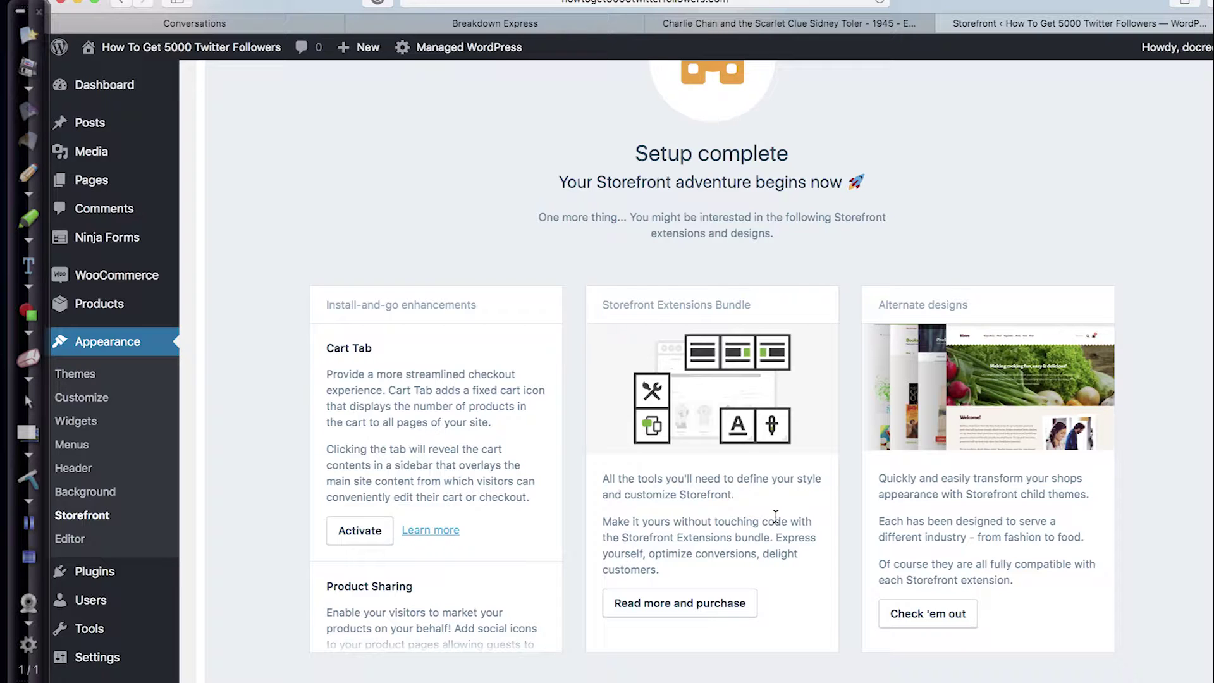
# - Review the remaining Storefront enhancements and the Storefront Extensions Bundle page on WooCommerce, and return to the Storefront setup page
pyautogui.scroll(4, 775, 516)
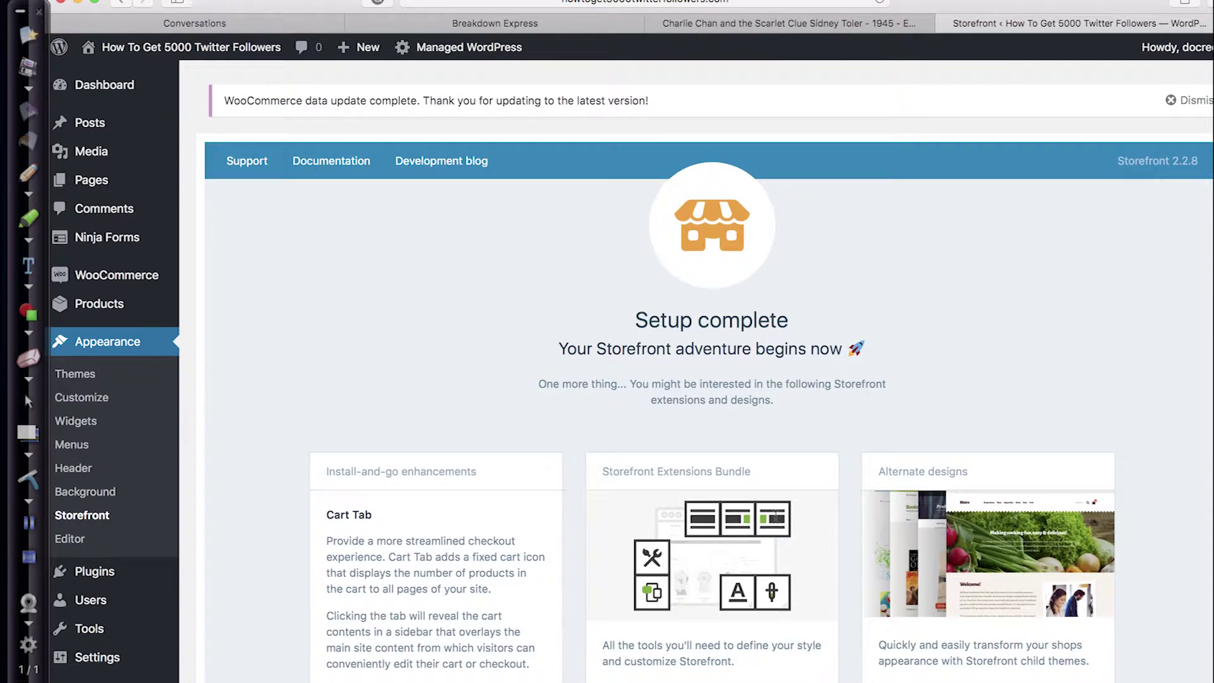
pyautogui.scroll(-6, 666, 506)
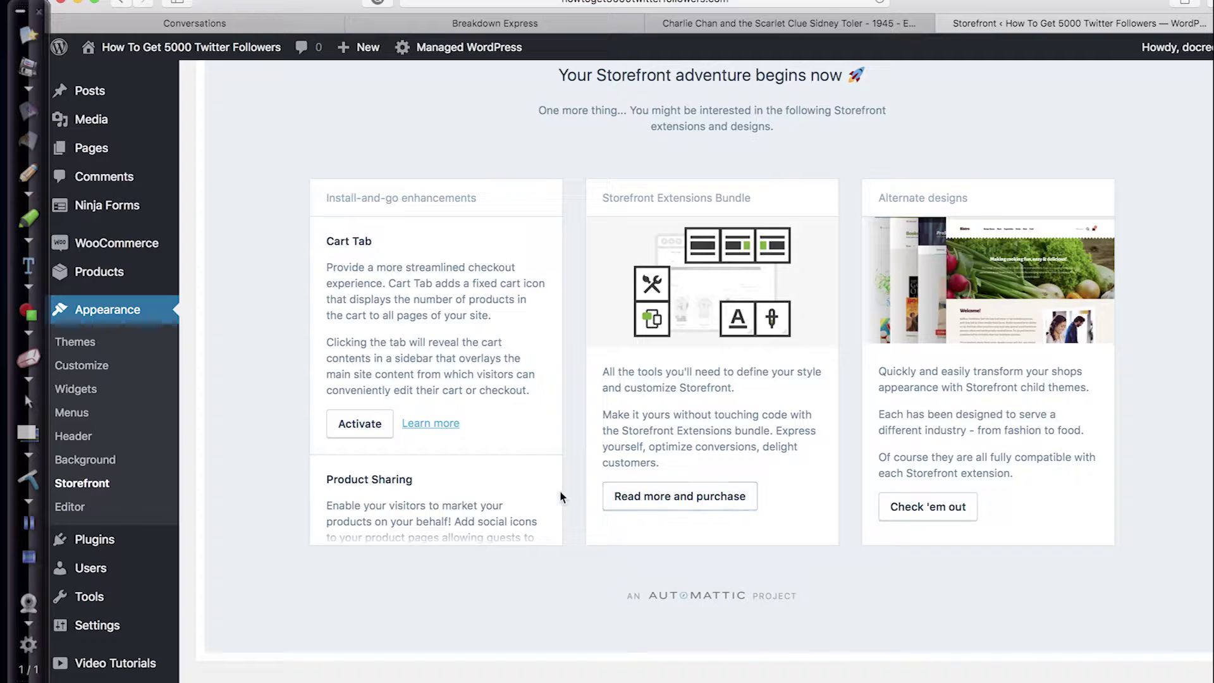
pyautogui.scroll(-5, 560, 495)
pyautogui.scroll(1, 707, 500)
pyautogui.scroll(1, 707, 500)
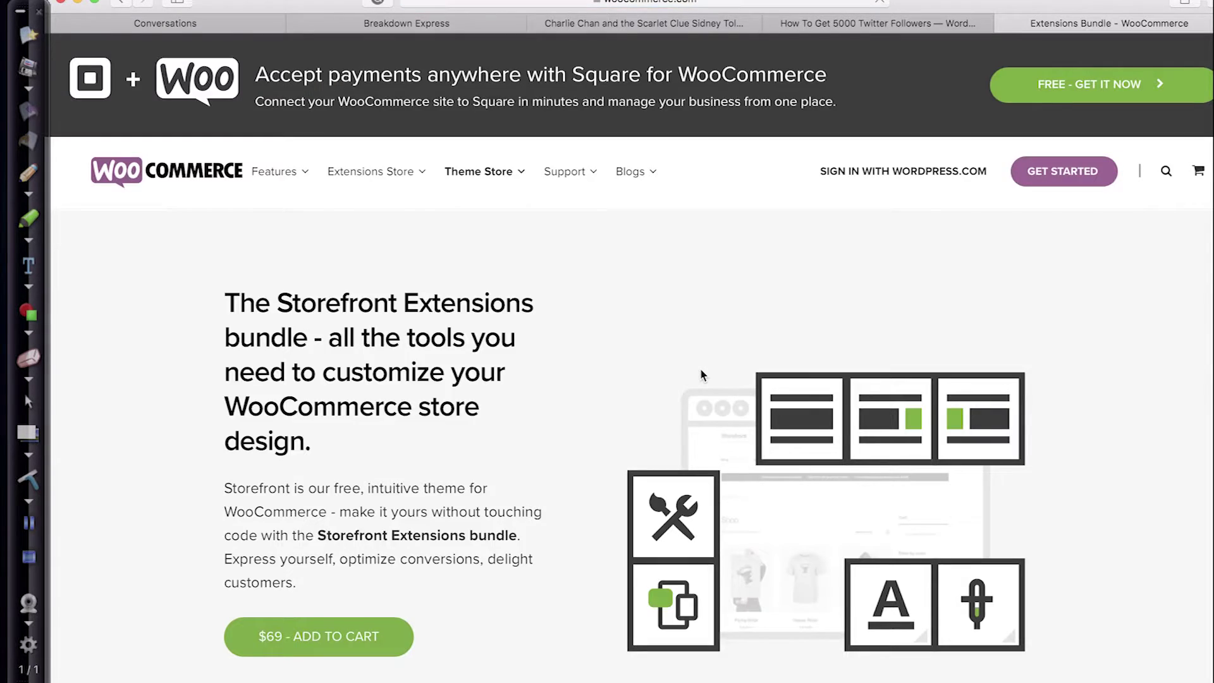
pyautogui.scroll(-10, 700, 373)
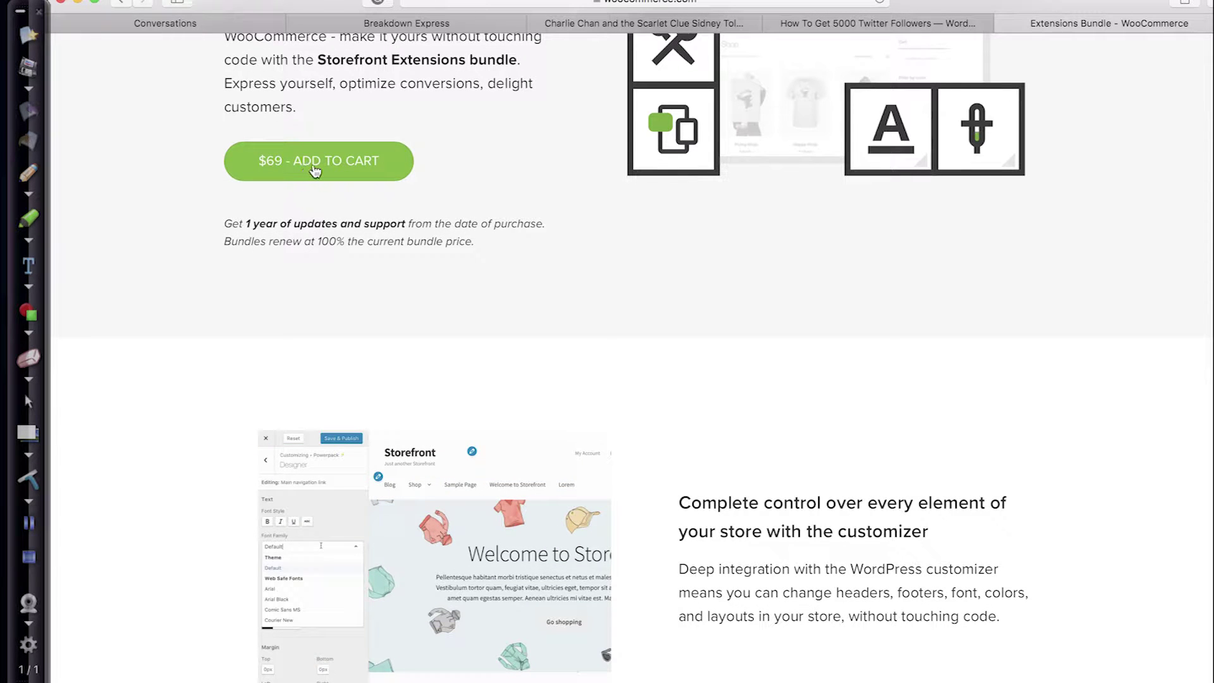
pyautogui.scroll(10, 631, 189)
pyautogui.moveTo(494, 177)
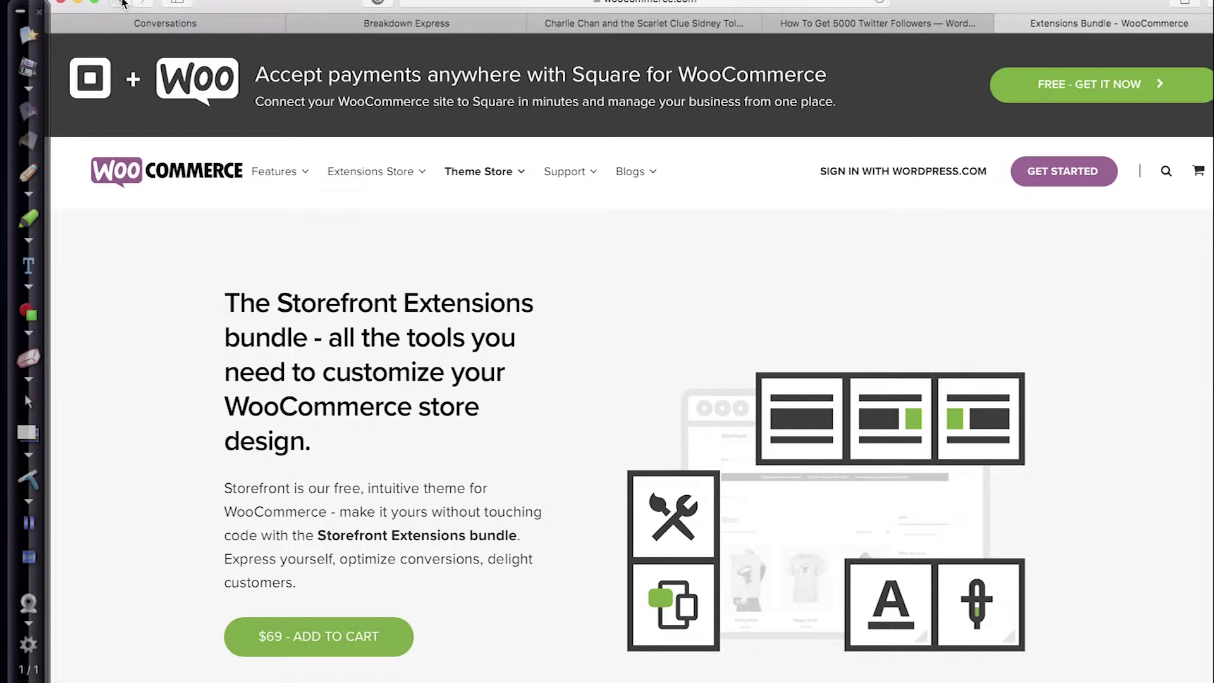
pyautogui.click(122, 3)
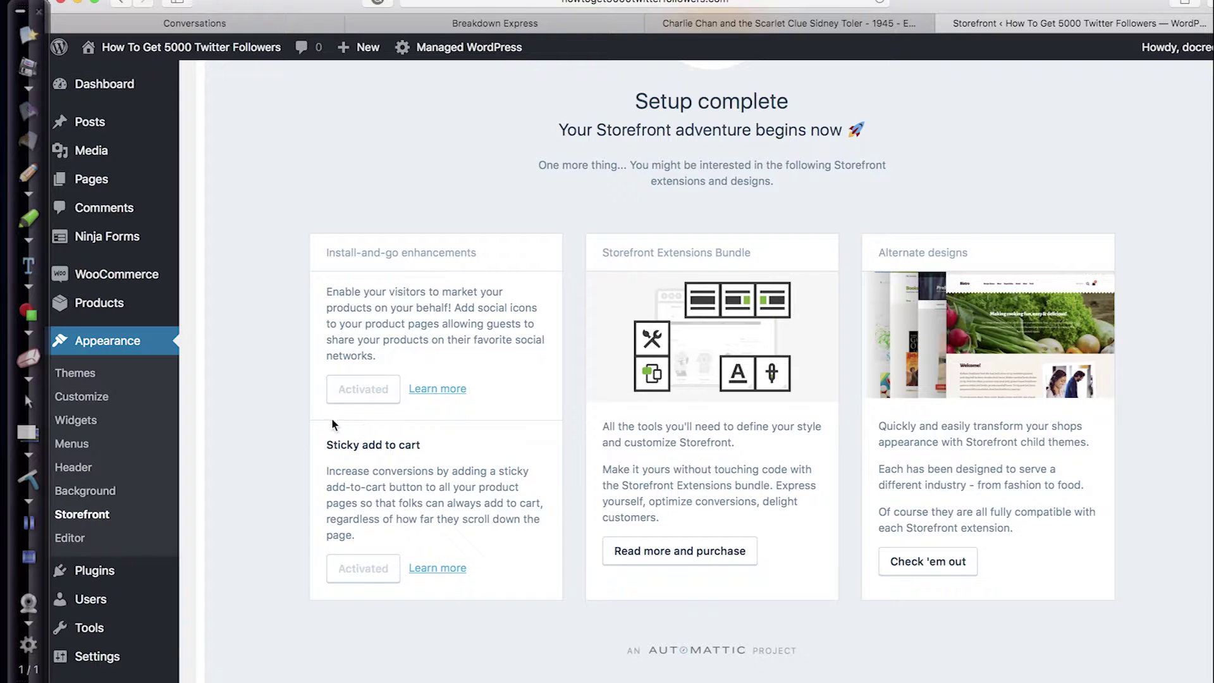
# - Open the installed plugins list, go on to adding a new plugin and place the cursor in the plugin search
pyautogui.scroll(-2, 236, 410)
pyautogui.click(92, 542)
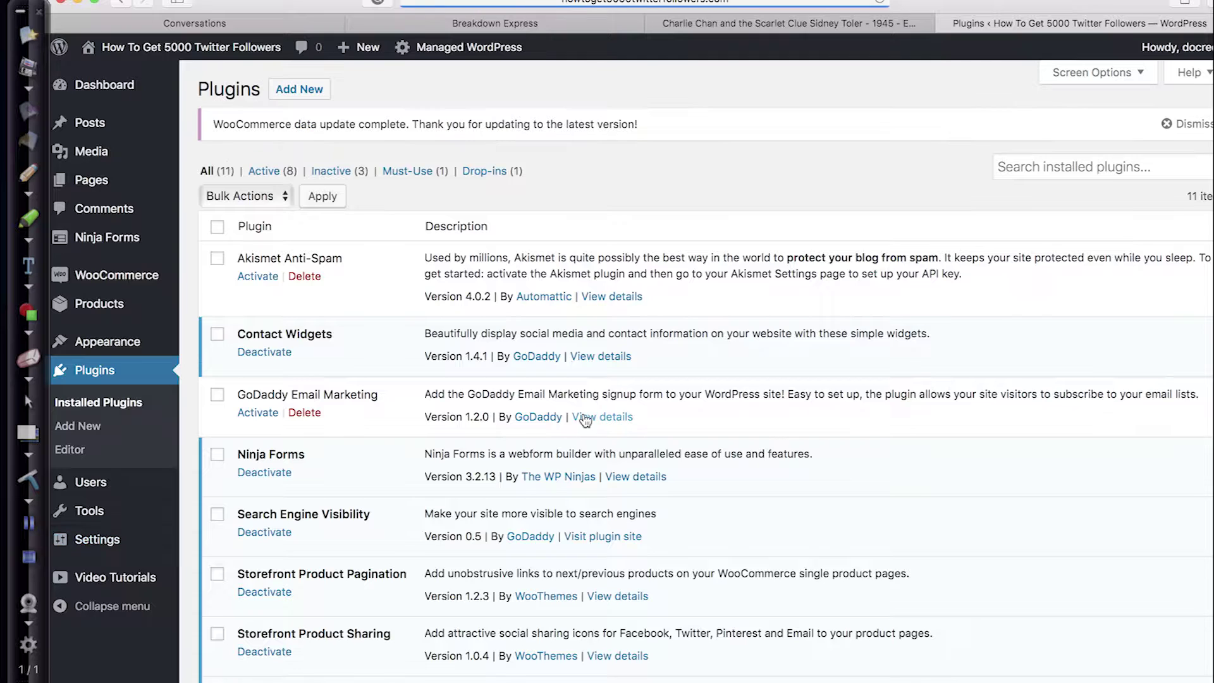
pyautogui.click(1071, 172)
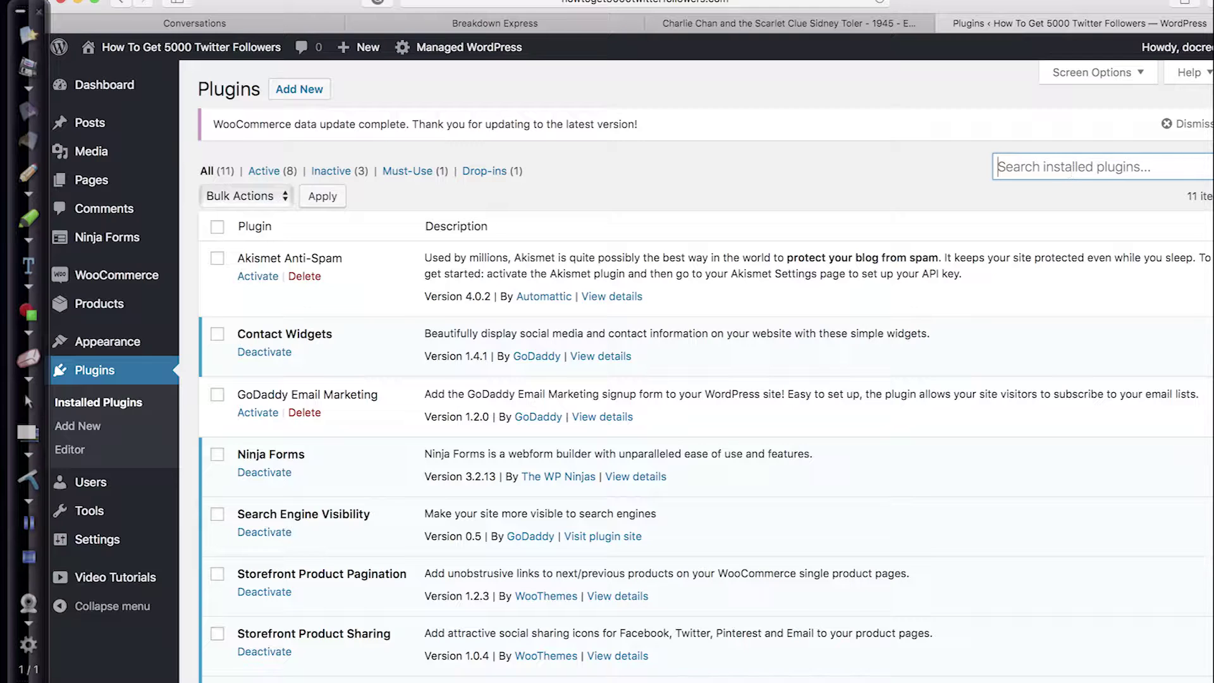
pyautogui.click(301, 93)
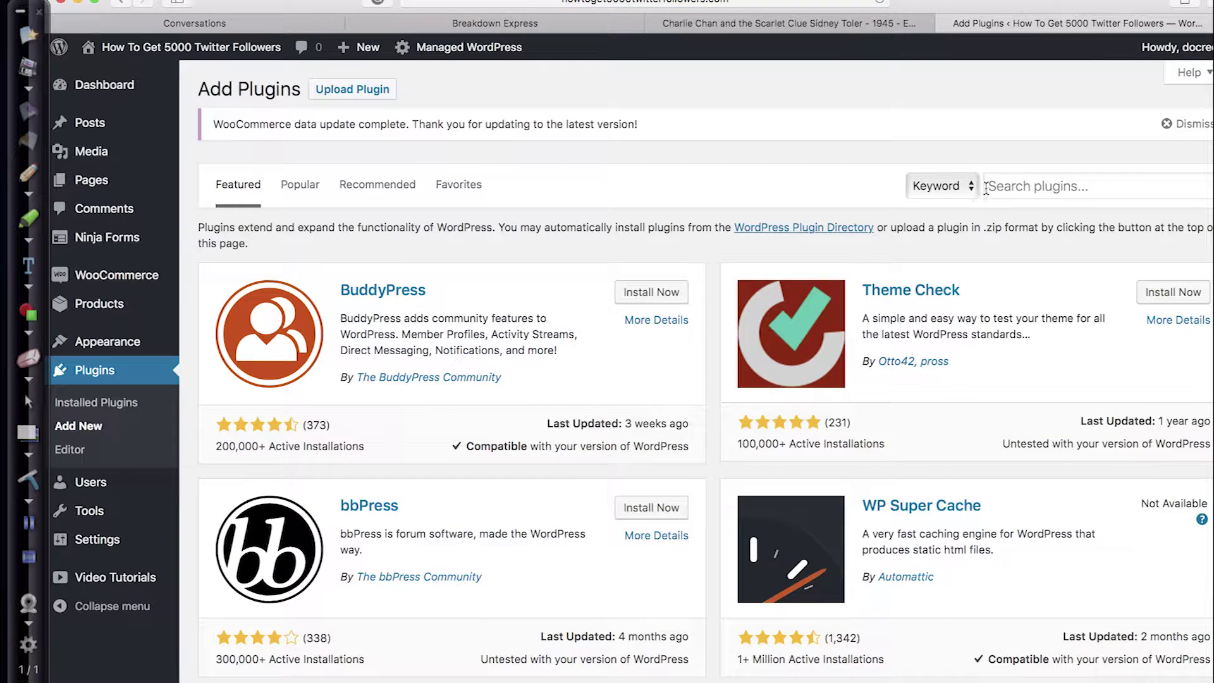
pyautogui.click(1032, 186)
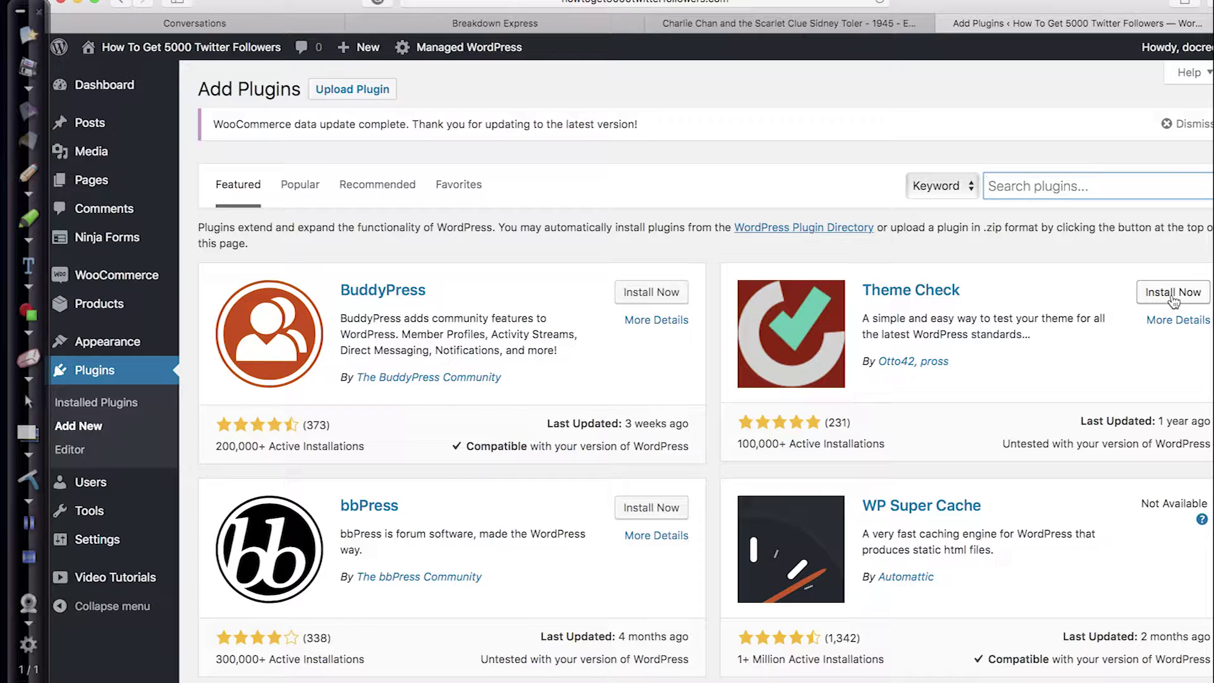
# - Search the plugin directory for "yoast SEO"
pyautogui.scroll(-4, 694, 336)
pyautogui.scroll(4, 692, 335)
pyautogui.write('yoast')
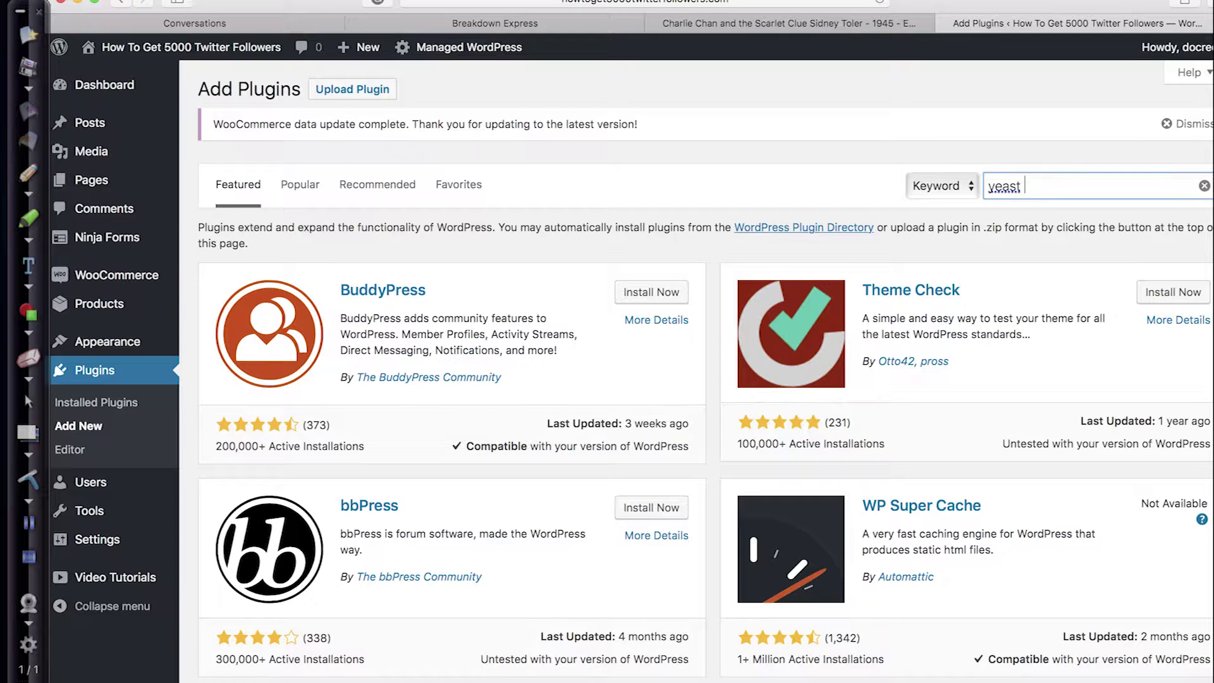
pyautogui.press('BackSpace')
pyautogui.press('BackSpace')
pyautogui.press('BackSpace')
pyautogui.press('BackSpace')
pyautogui.press('BackSpace')
pyautogui.write('oast ')
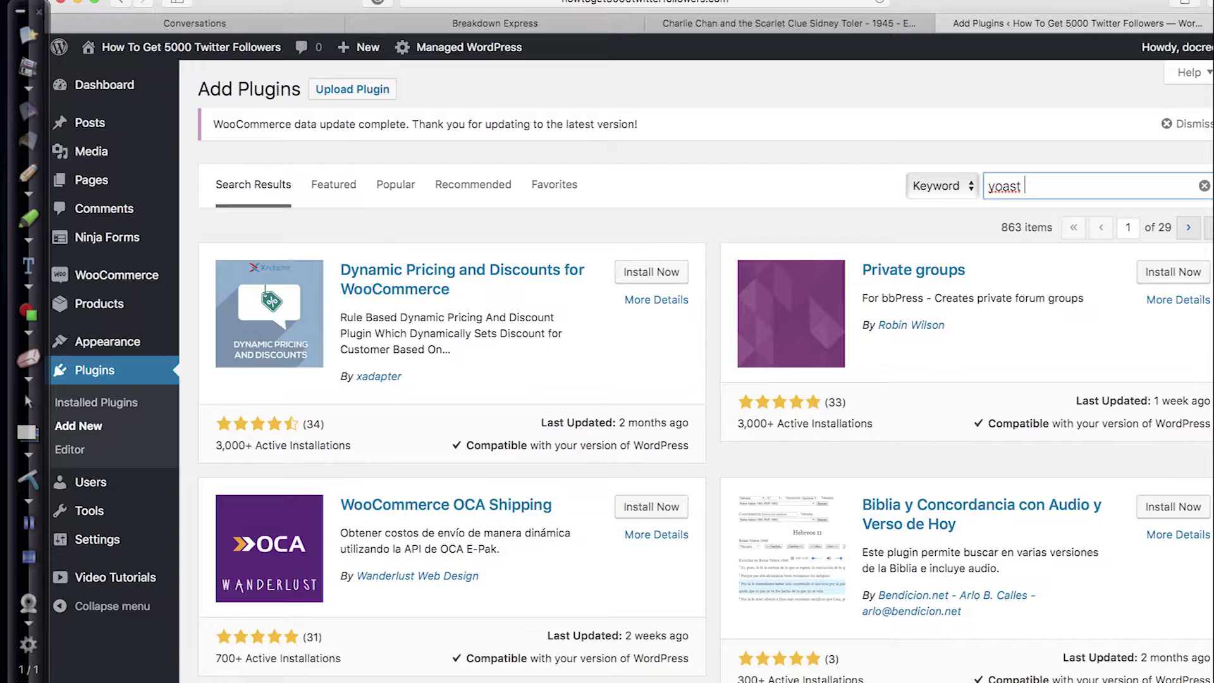
pyautogui.write('SEIO')
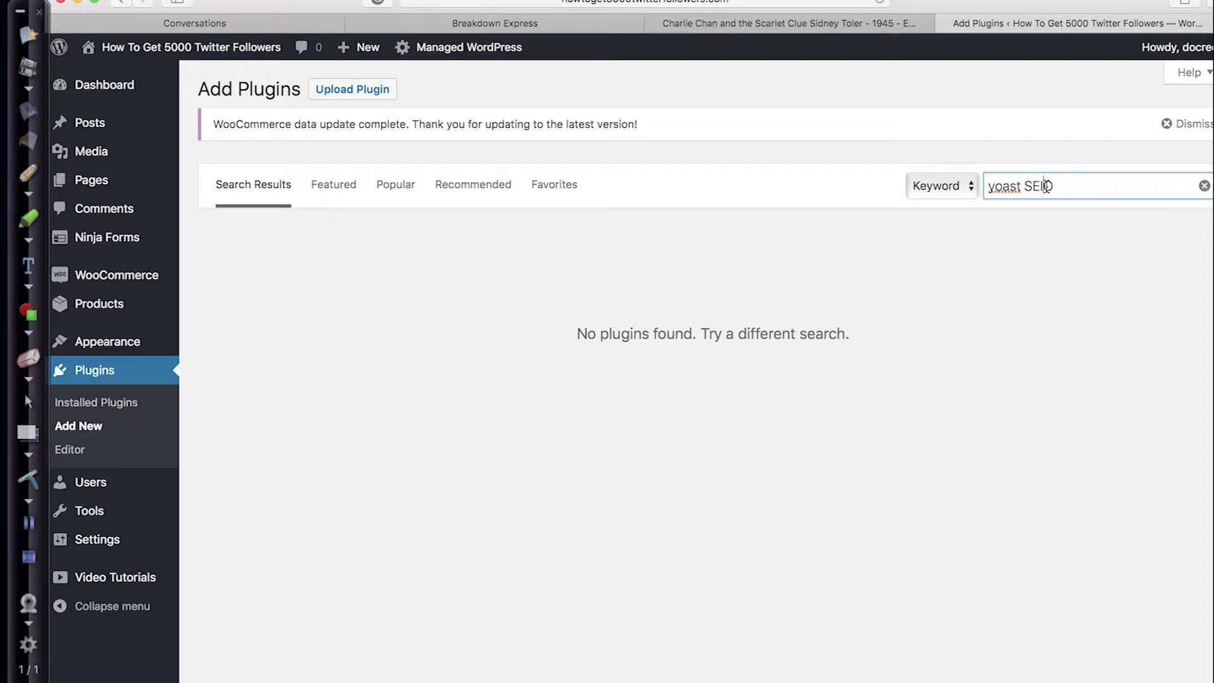
pyautogui.click(1046, 186)
pyautogui.press('BackSpace')
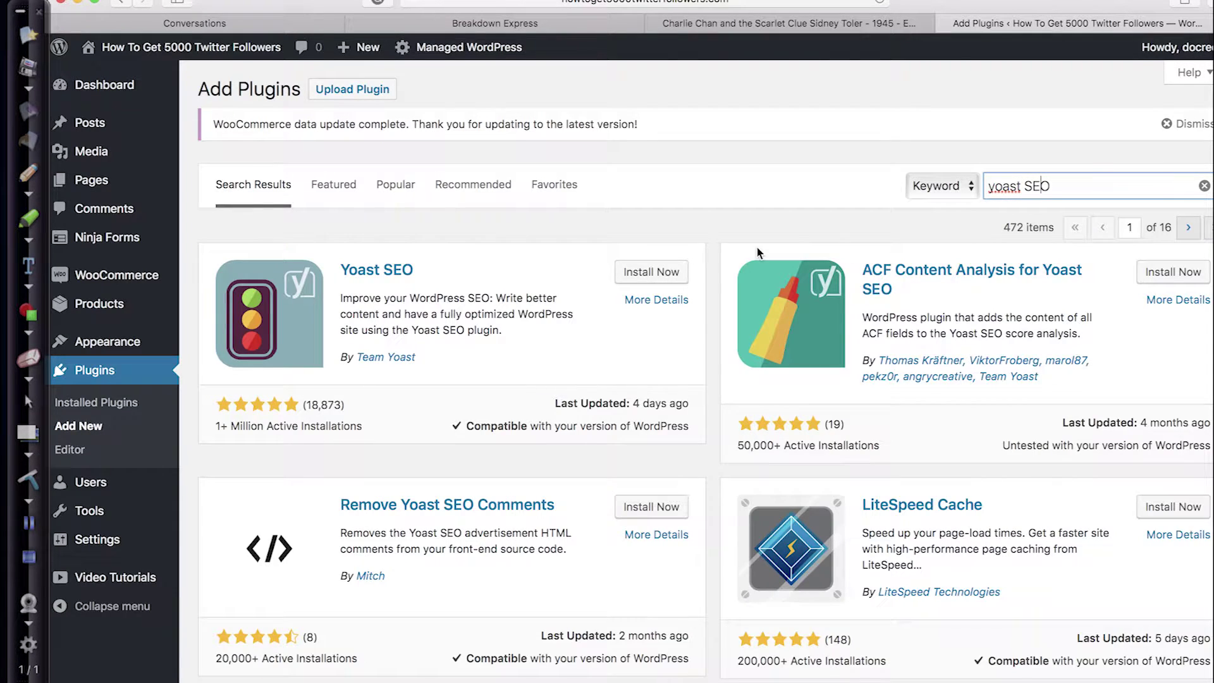
# - Install and activate the Yoast SEO plugin by Team Yoast, and look over the installed plugins list
pyautogui.click(645, 272)
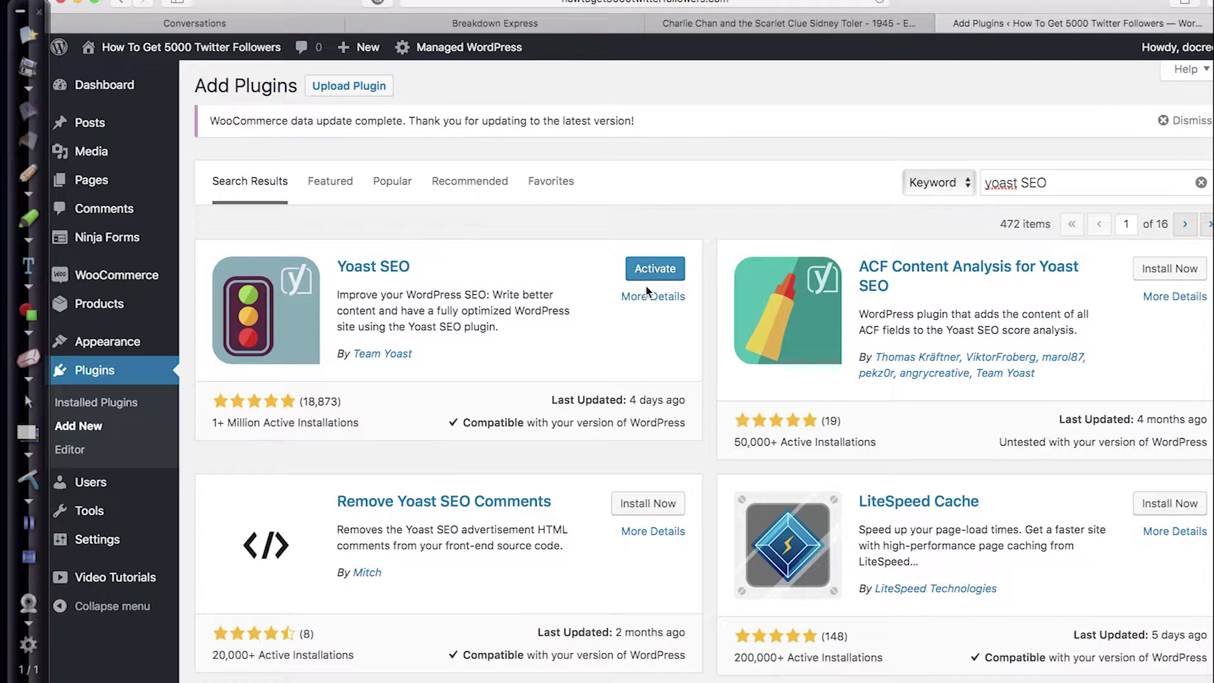
pyautogui.click(654, 276)
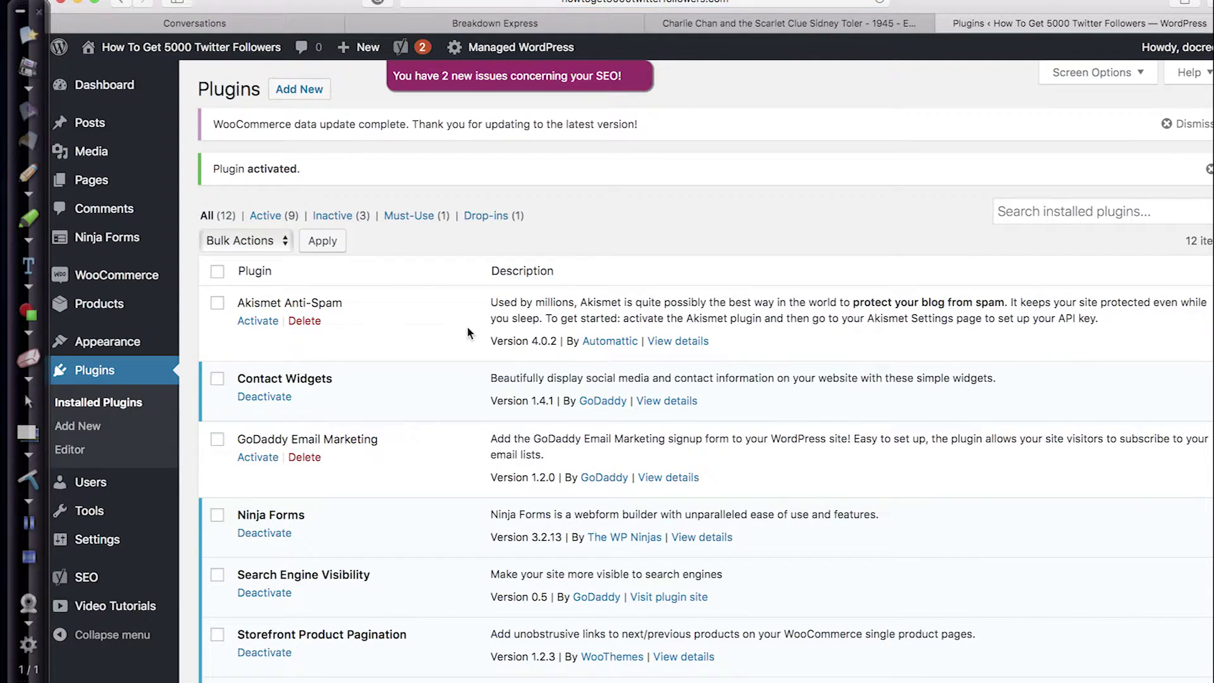
pyautogui.scroll(-10, 468, 333)
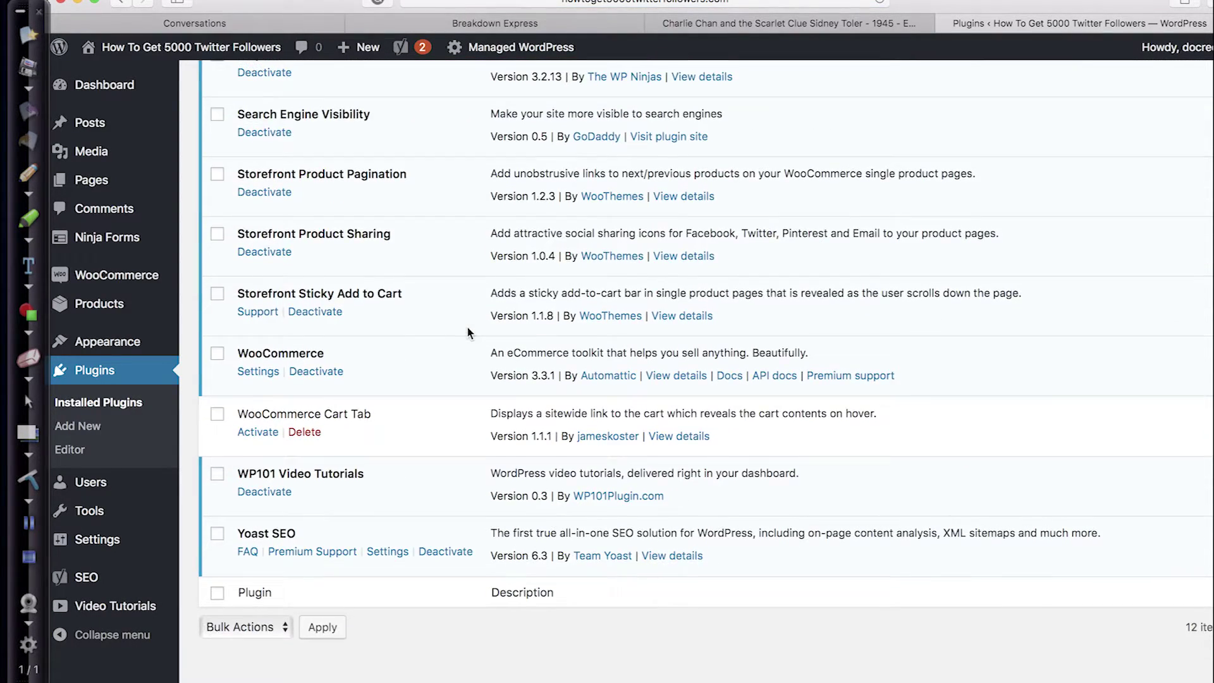
pyautogui.scroll(10, 468, 333)
pyautogui.scroll(-1, 468, 334)
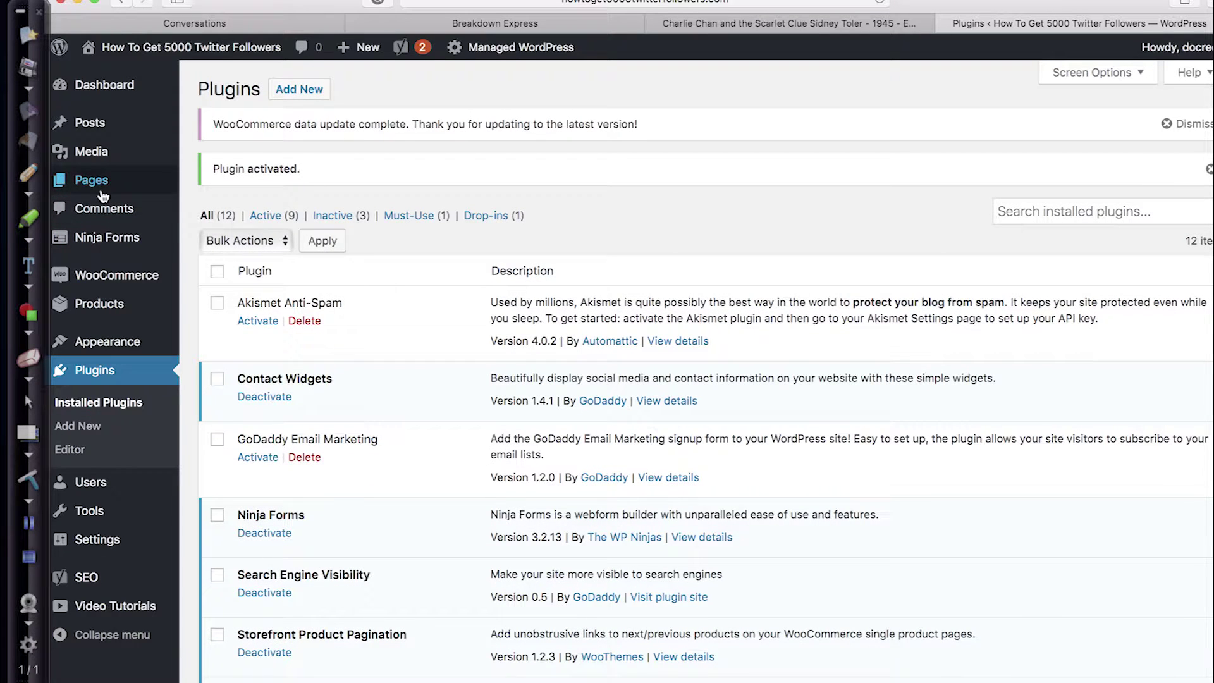
# - Open the "Hello world!" post for editing and go to its Yoast SEO section
pyautogui.click(82, 125)
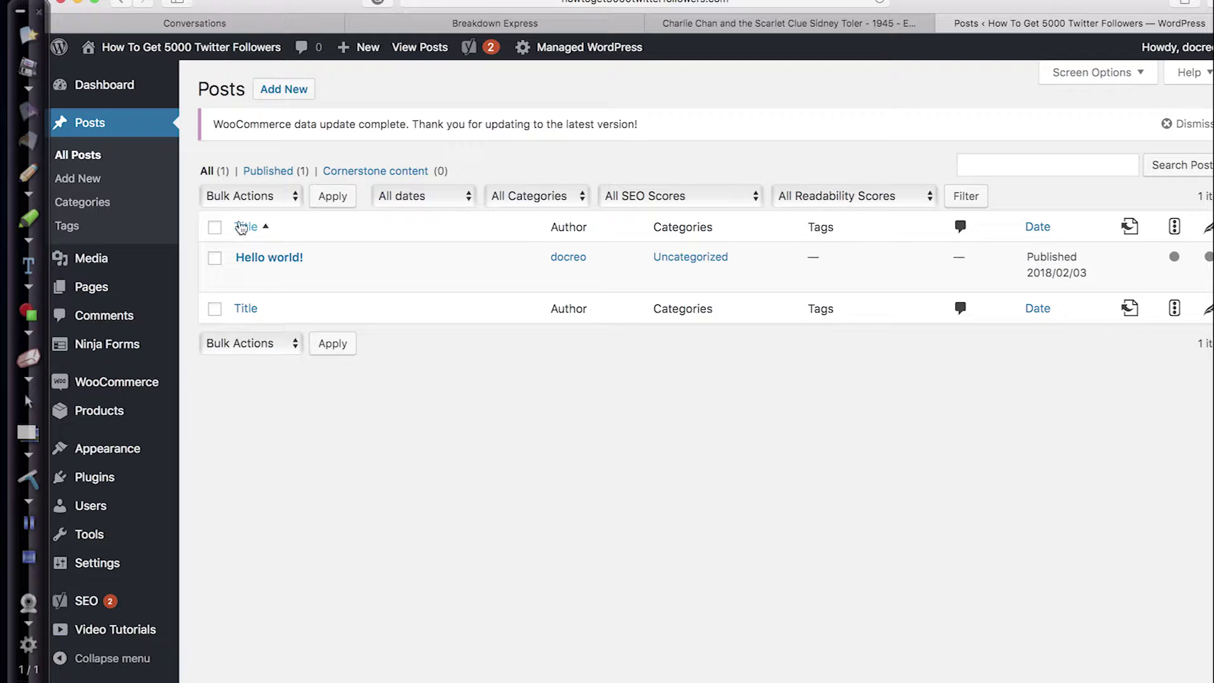
pyautogui.click(248, 279)
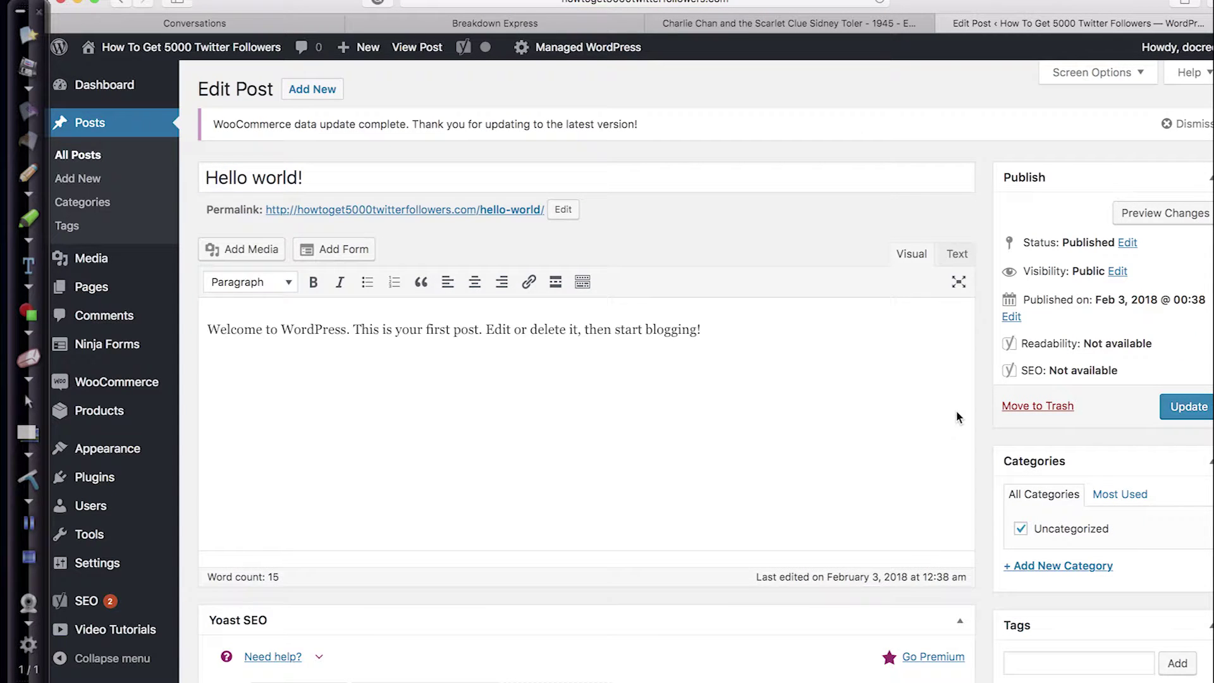
pyautogui.scroll(-10, 752, 574)
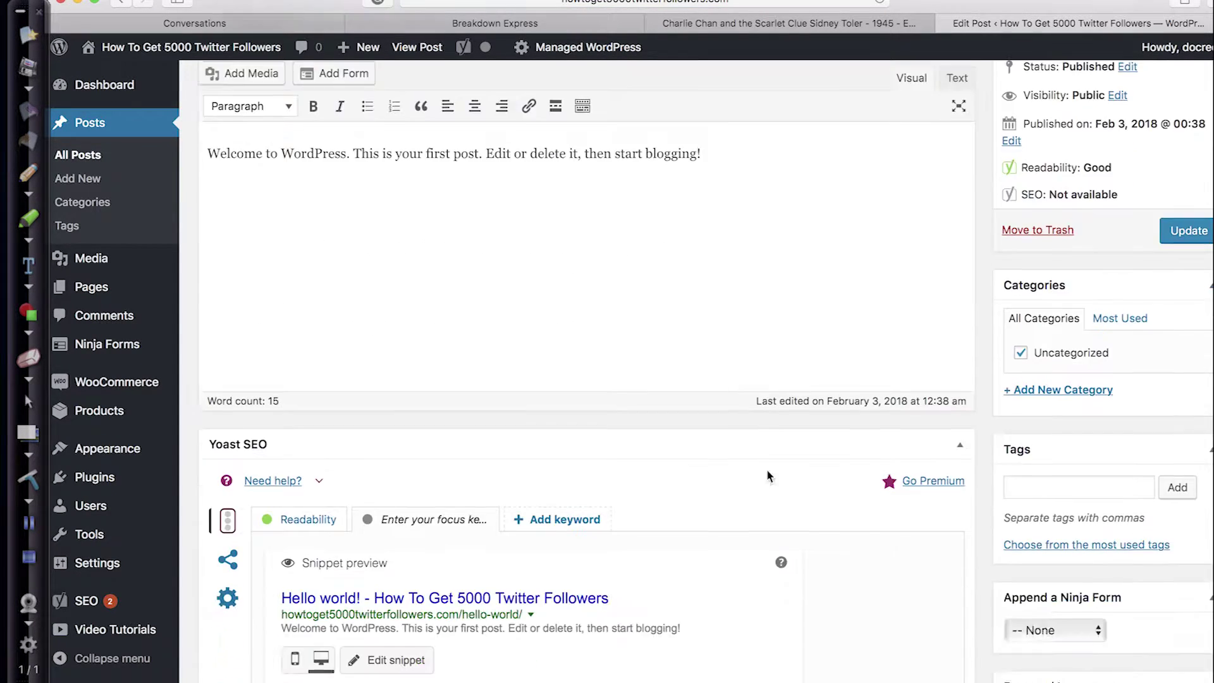
pyautogui.scroll(3, 397, 264)
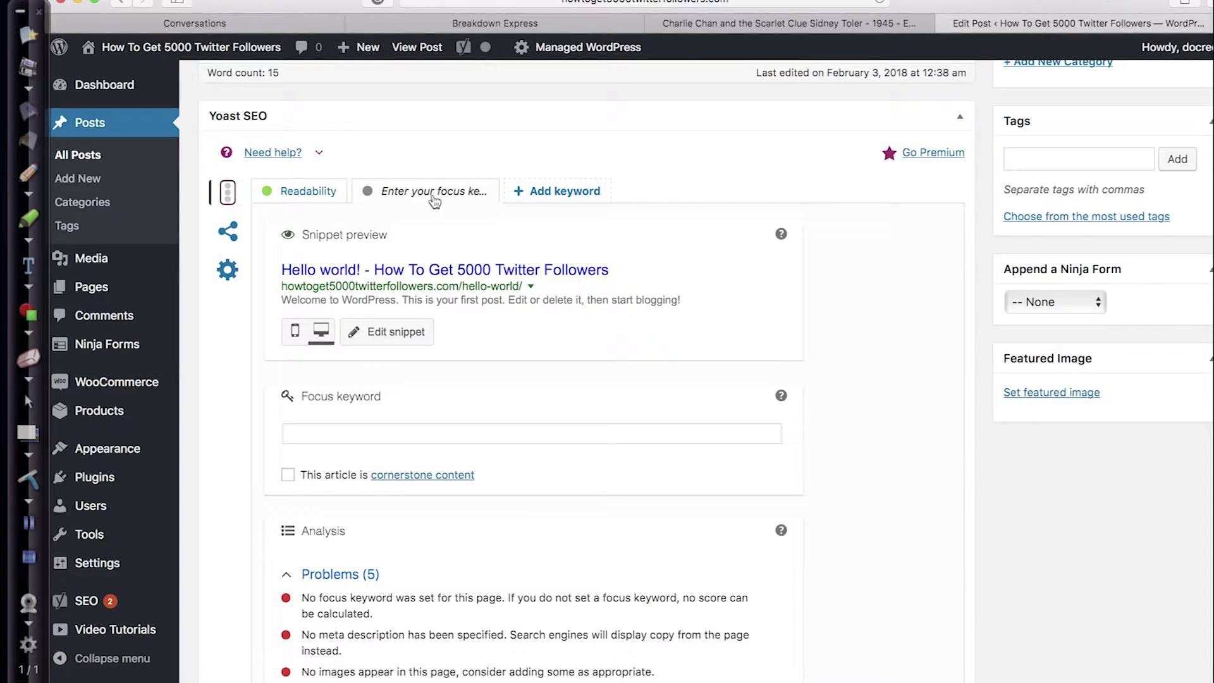
# - Set the post's Yoast SEO focus keyword to "5000 Twitter"
pyautogui.click(312, 437)
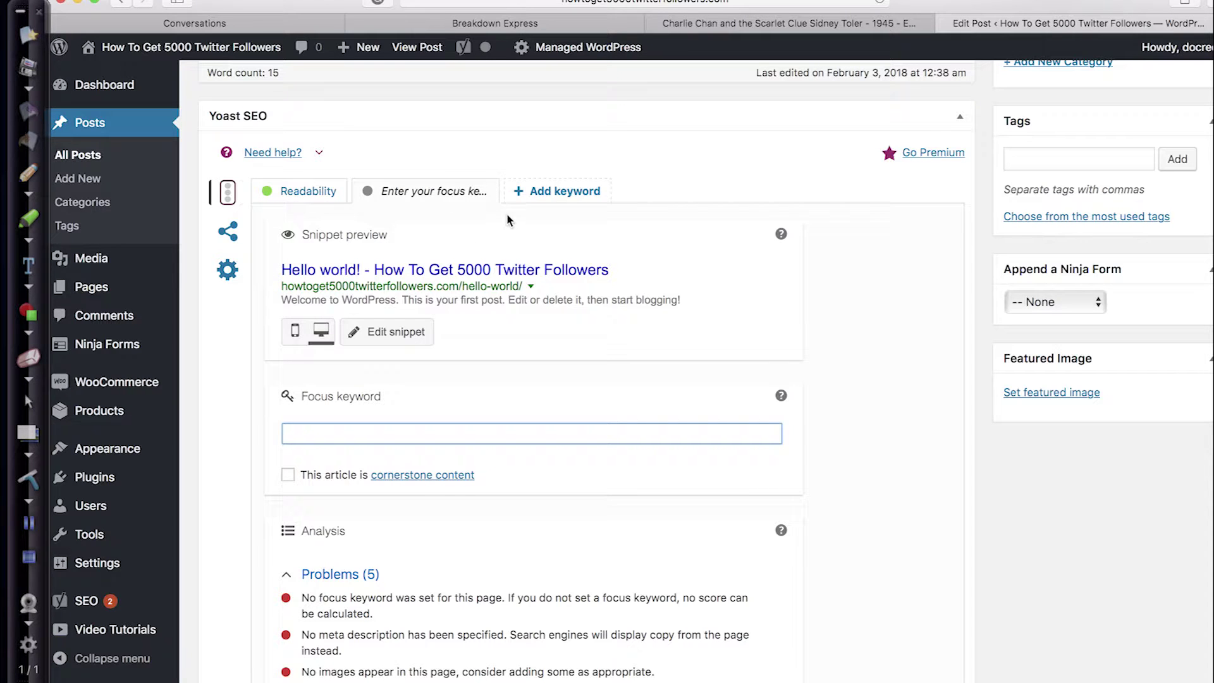
pyautogui.scroll(-3, 487, 481)
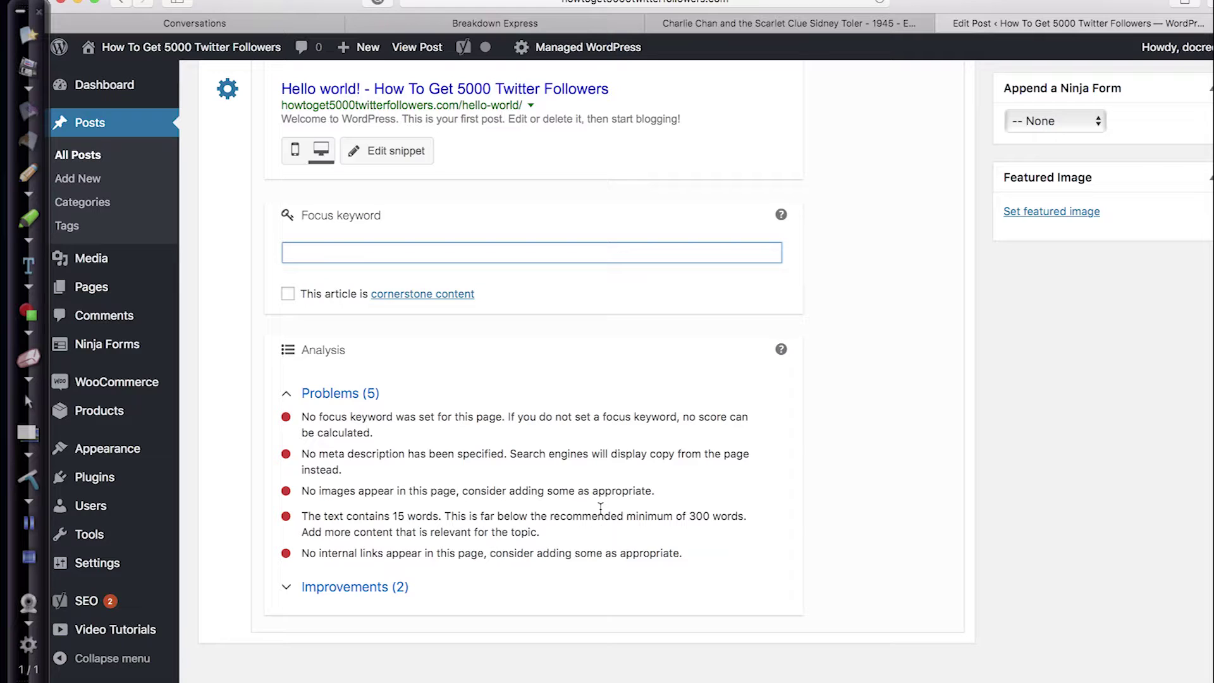
pyautogui.write('5000Twitter')
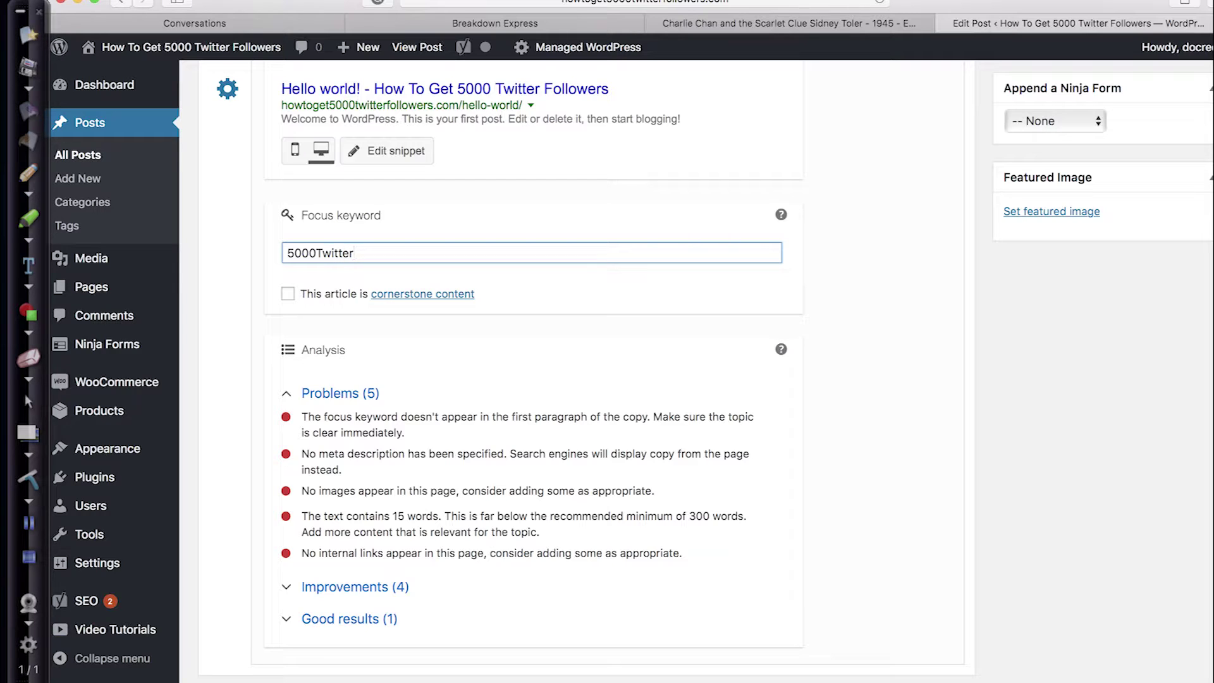
pyautogui.click(316, 253)
pyautogui.scroll(-1, 550, 260)
pyautogui.scroll(10, 932, 316)
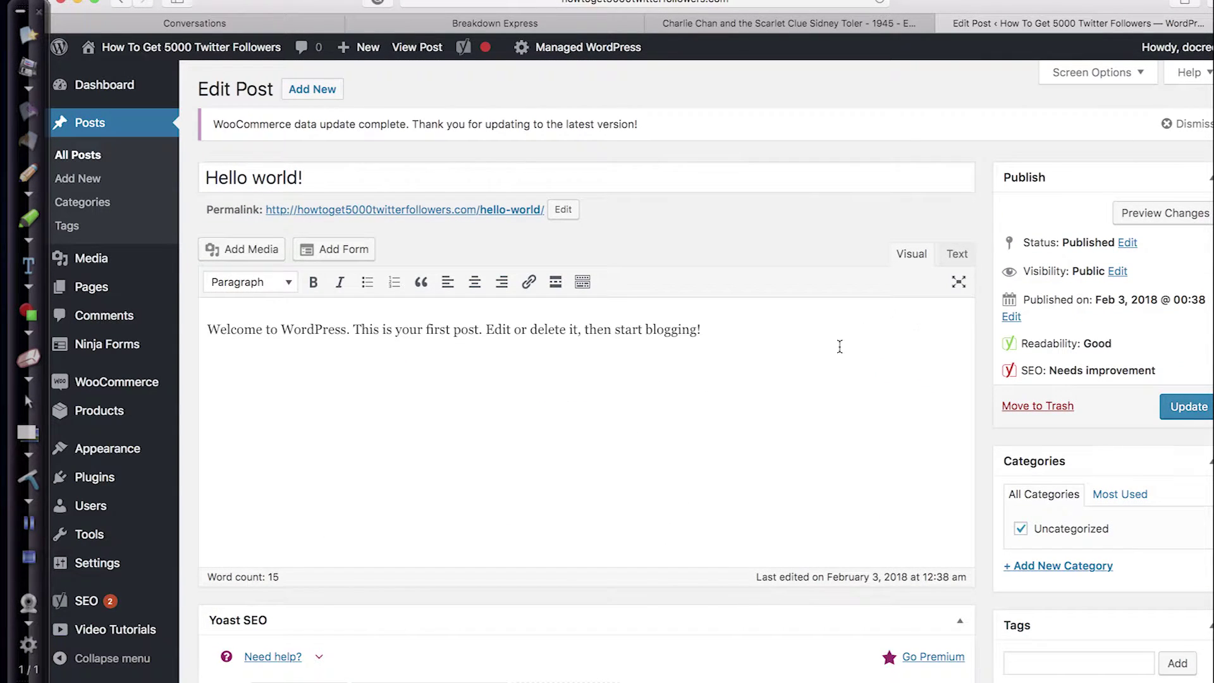
# - Insert ReoBucksLogoSq.jpg from the media library before the post's text at Medium size, with the alt text "5000 Twitter"
pyautogui.scroll(-6, 835, 348)
pyautogui.scroll(-2, 834, 353)
pyautogui.scroll(9, 917, 349)
pyautogui.click(271, 252)
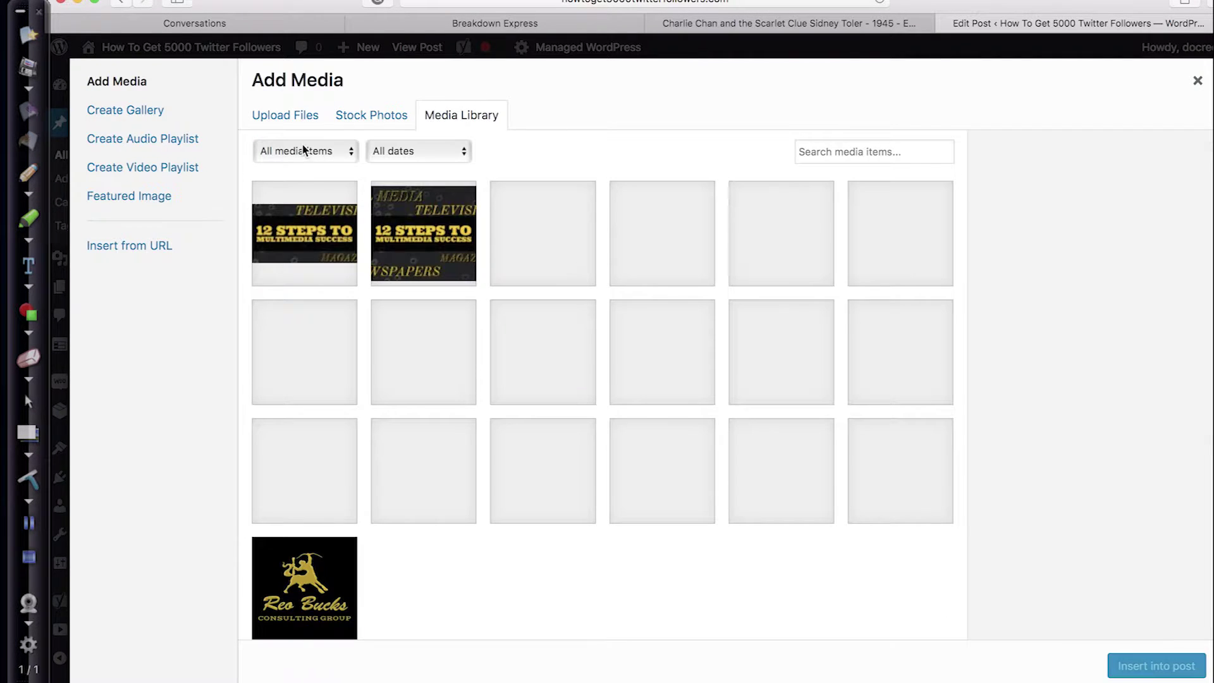
pyautogui.click(305, 585)
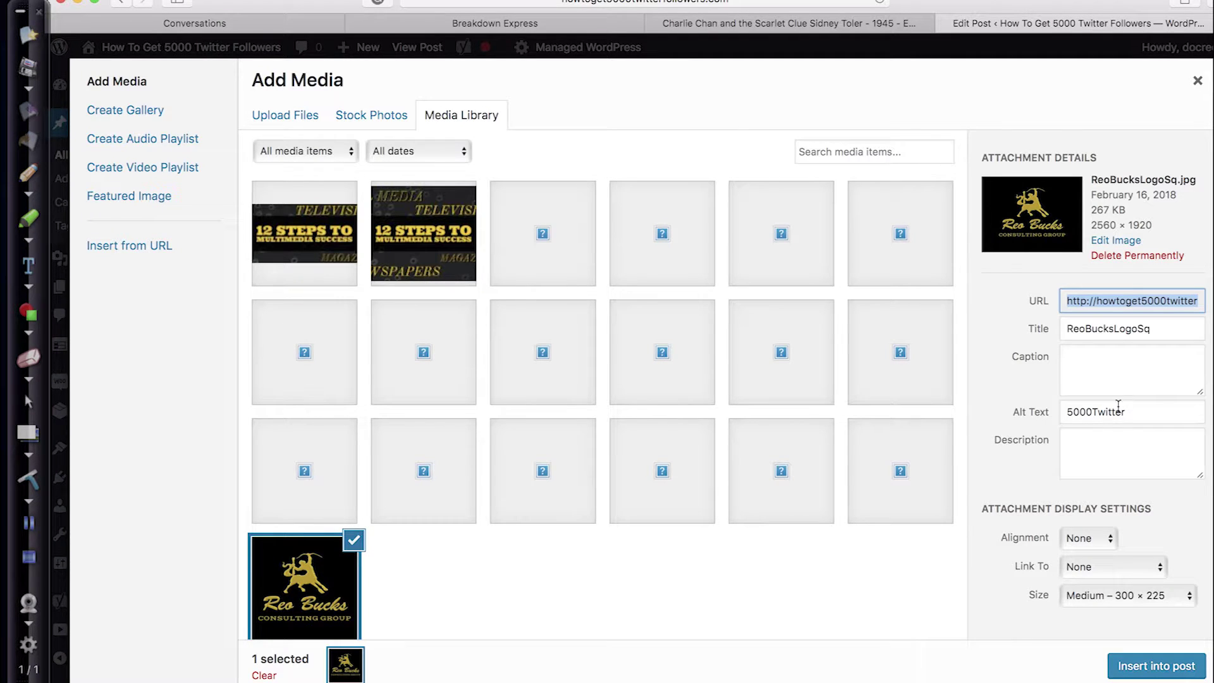
pyautogui.click(1093, 416)
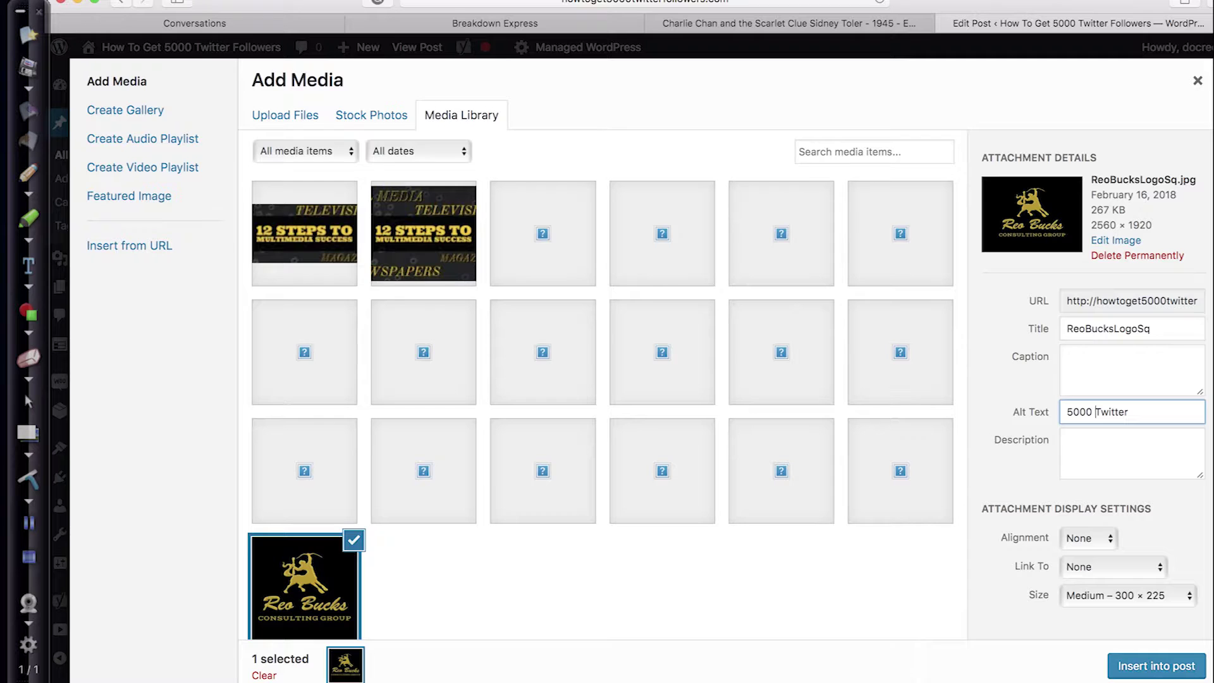
pyautogui.click(1158, 679)
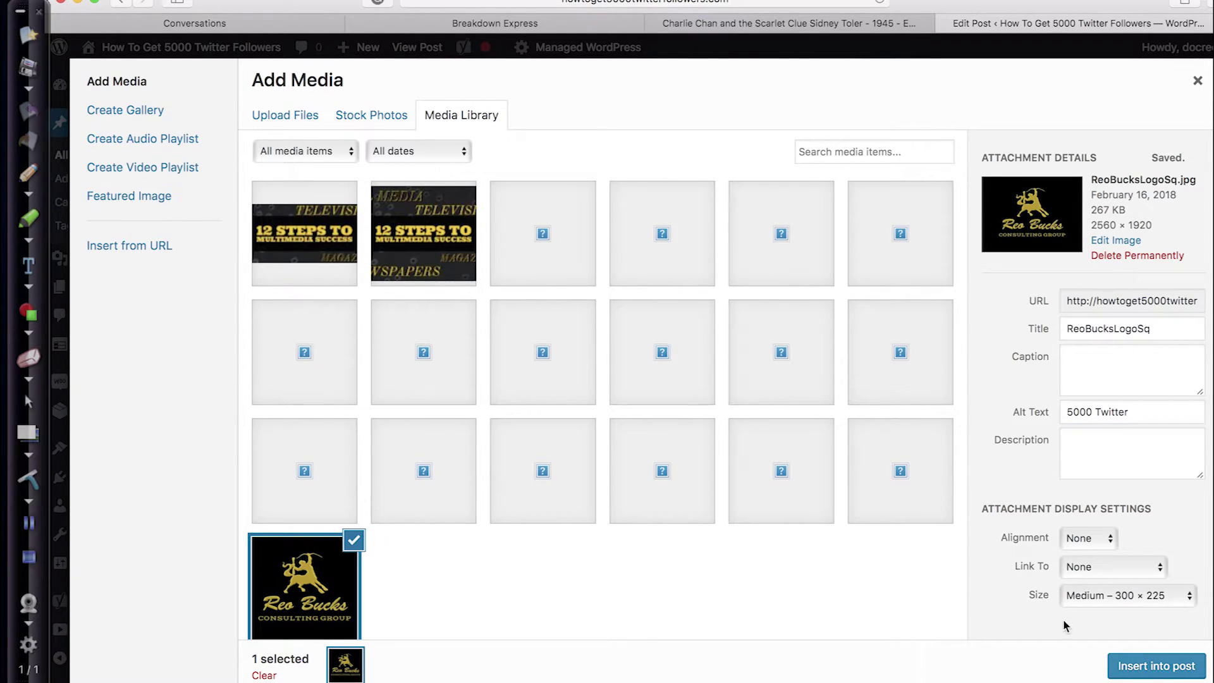
pyautogui.click(1177, 671)
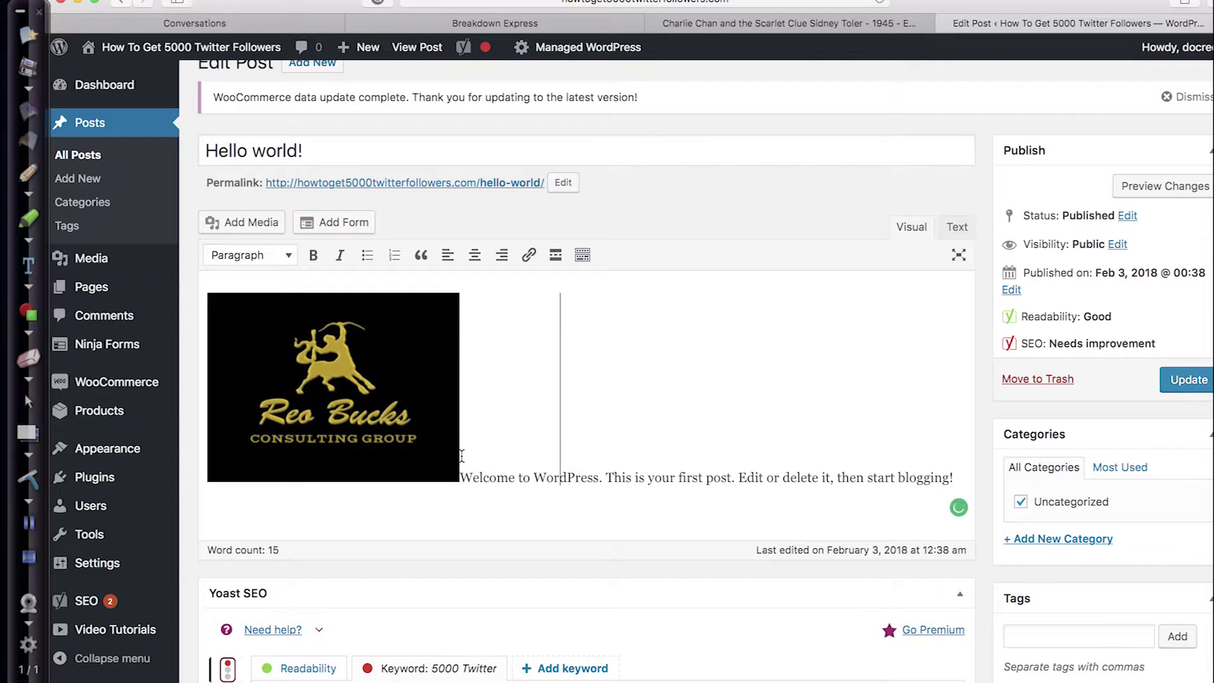
# - Move the welcome text onto its own line below the logo and add two empty lines after it
pyautogui.press('Return')
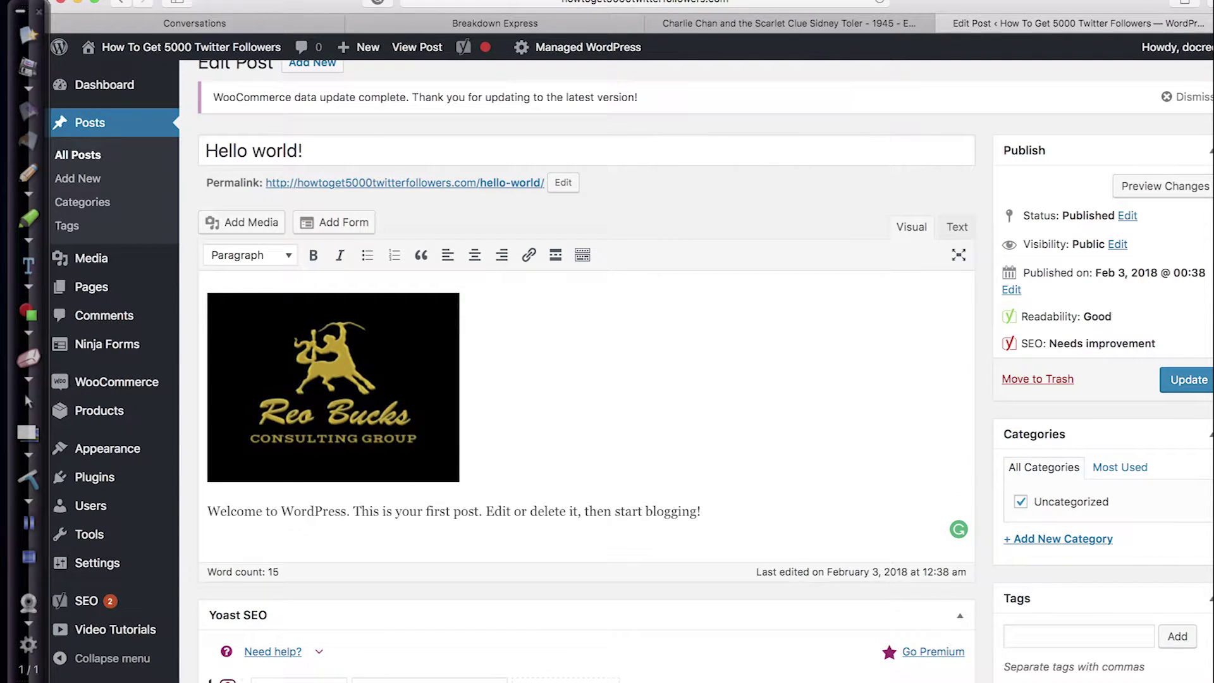
pyautogui.click(796, 506)
pyautogui.press('Return')
pyautogui.press('Return')
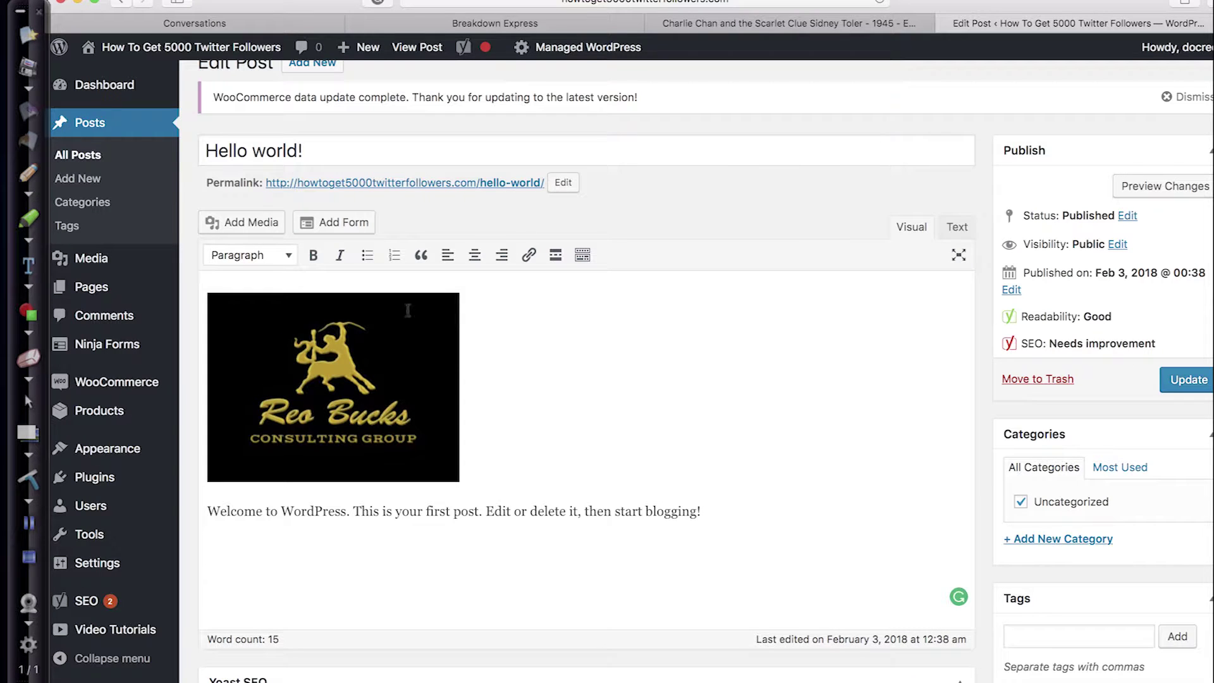
# - Insert IMG_6625.jpg from the media library below the welcome text at Medium size, with the alt text "5000 Twitter"
pyautogui.click(266, 224)
pyautogui.click(360, 240)
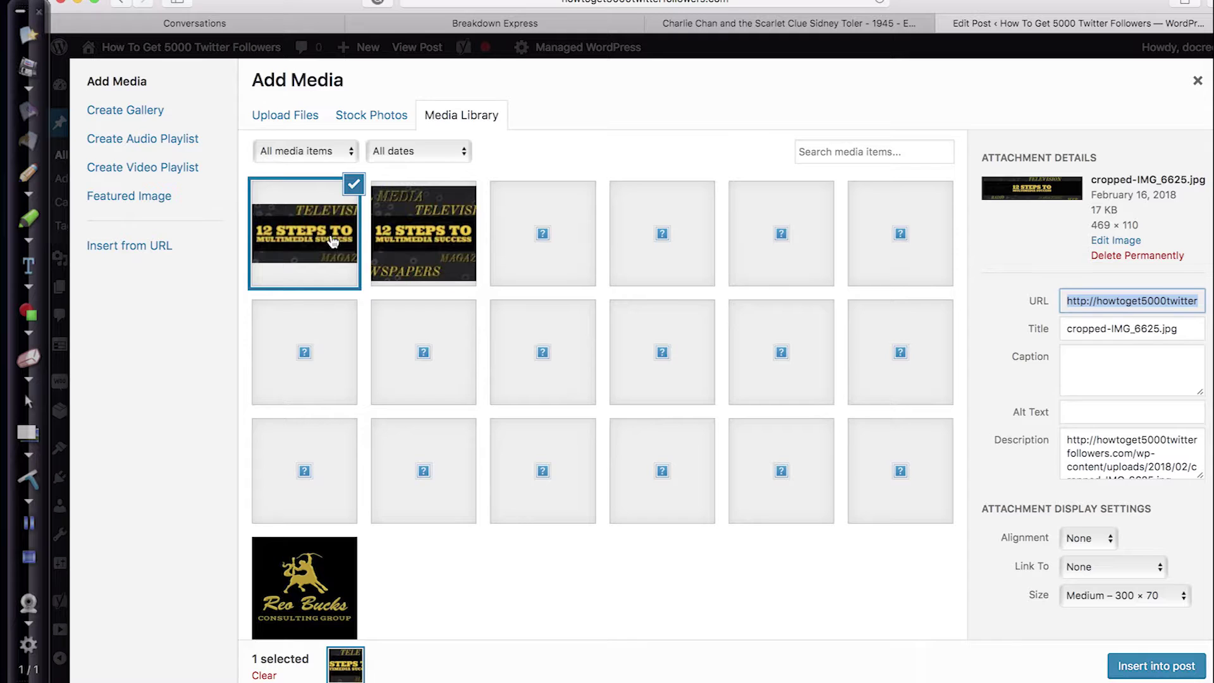
pyautogui.scroll(-1, 1121, 436)
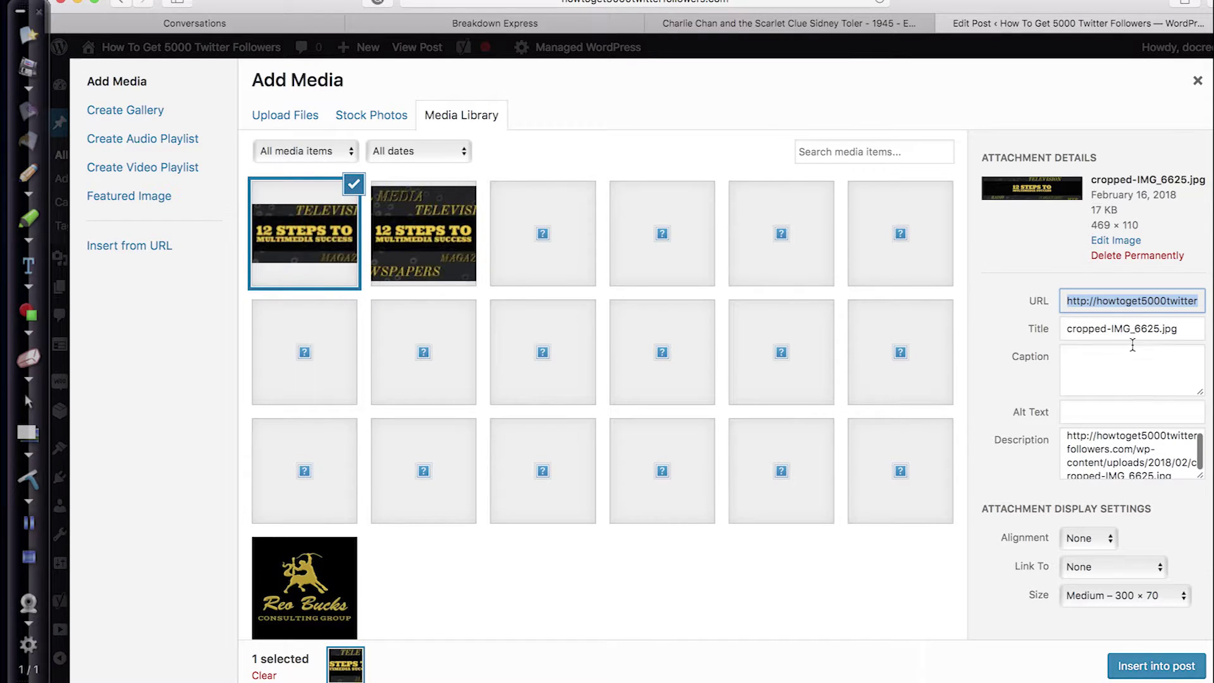
pyautogui.click(409, 259)
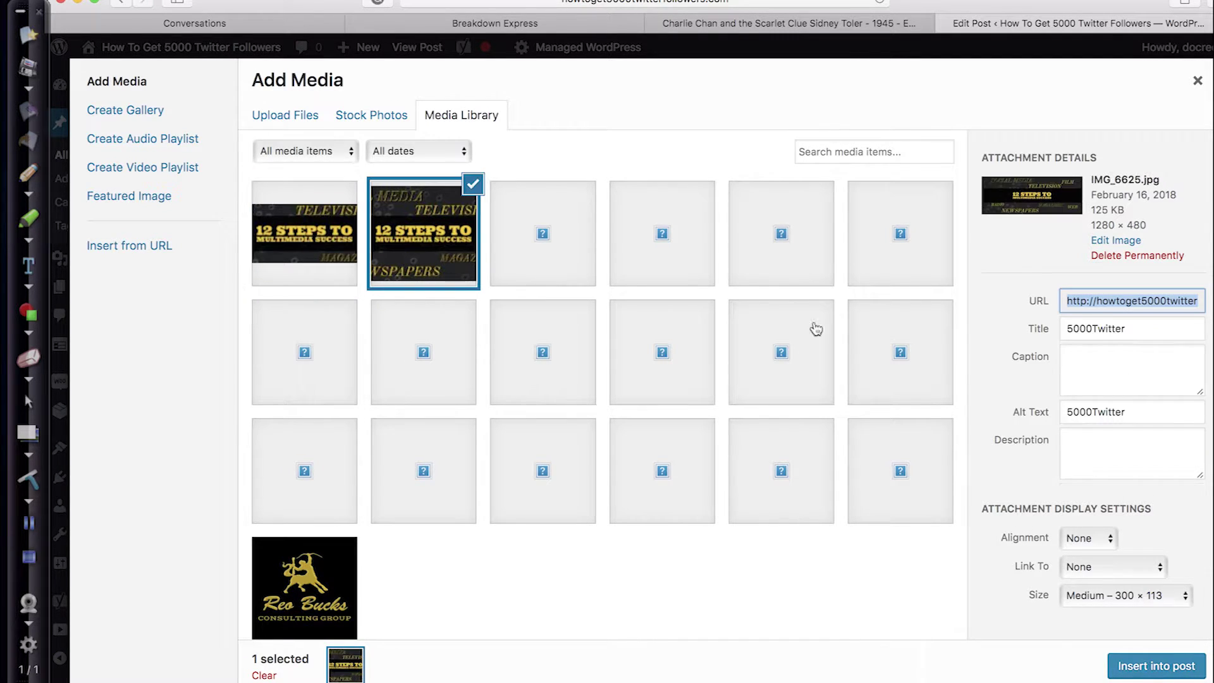
pyautogui.click(1092, 412)
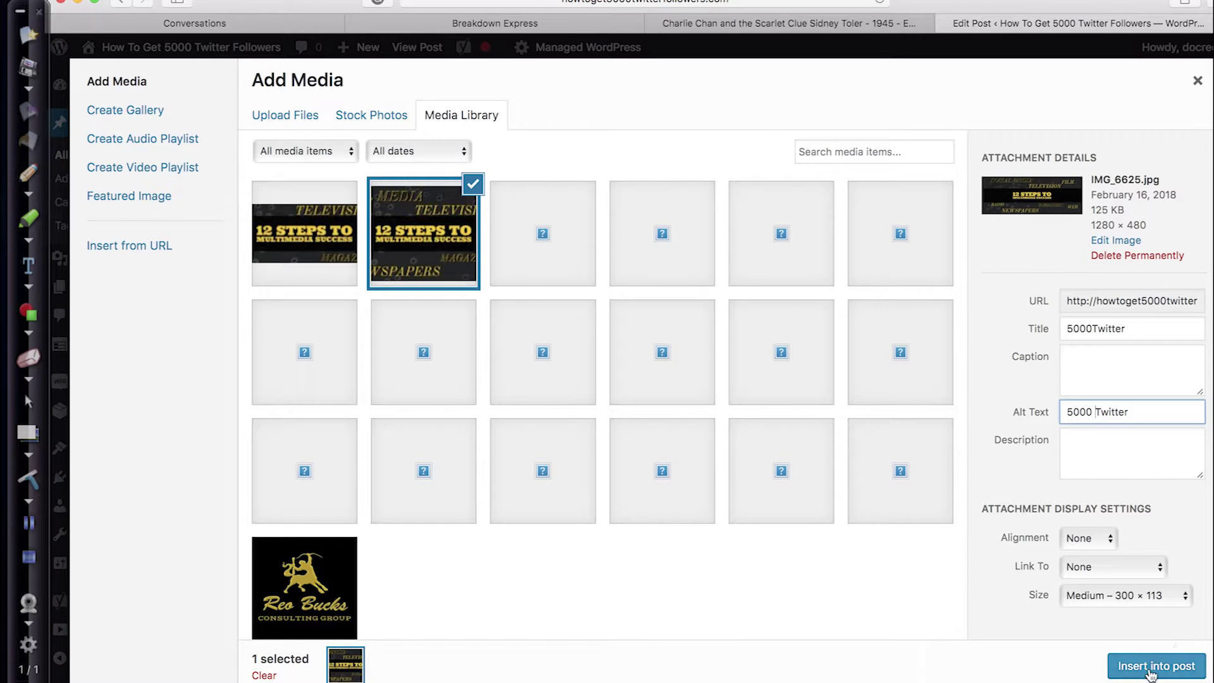
pyautogui.click(1178, 663)
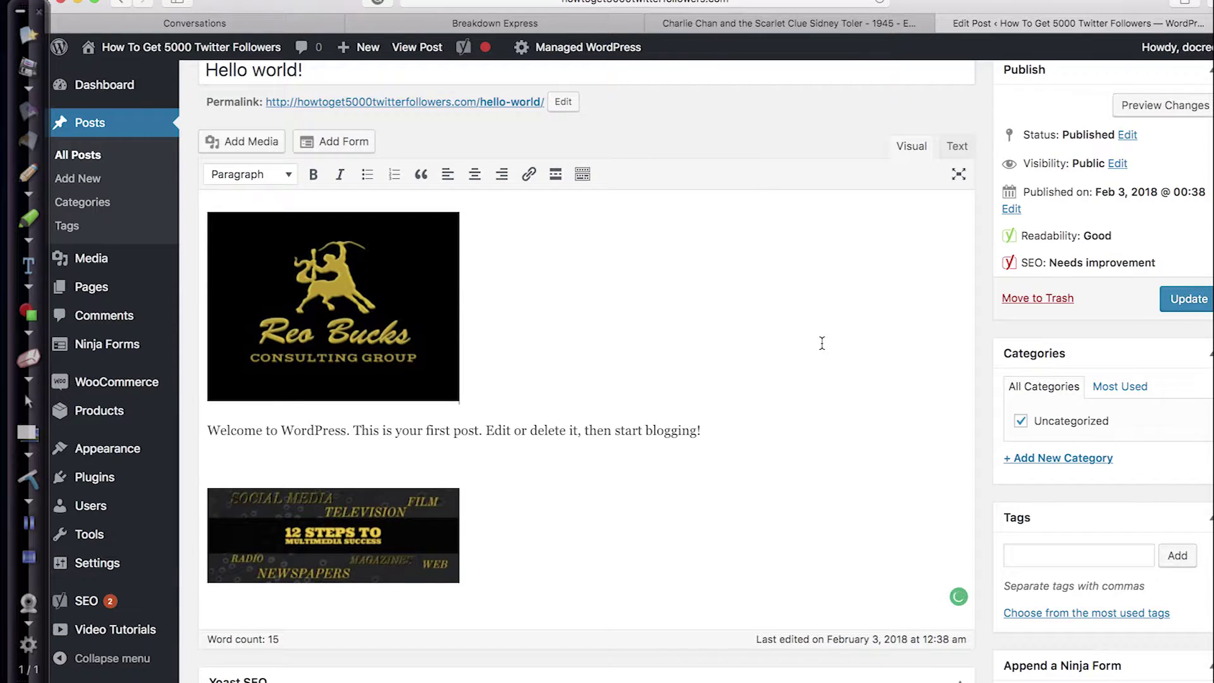
# - Look over the edited "Hello world!" post and update it to save the inserted images and focus keyword
pyautogui.scroll(-5, 822, 343)
pyautogui.scroll(7, 811, 347)
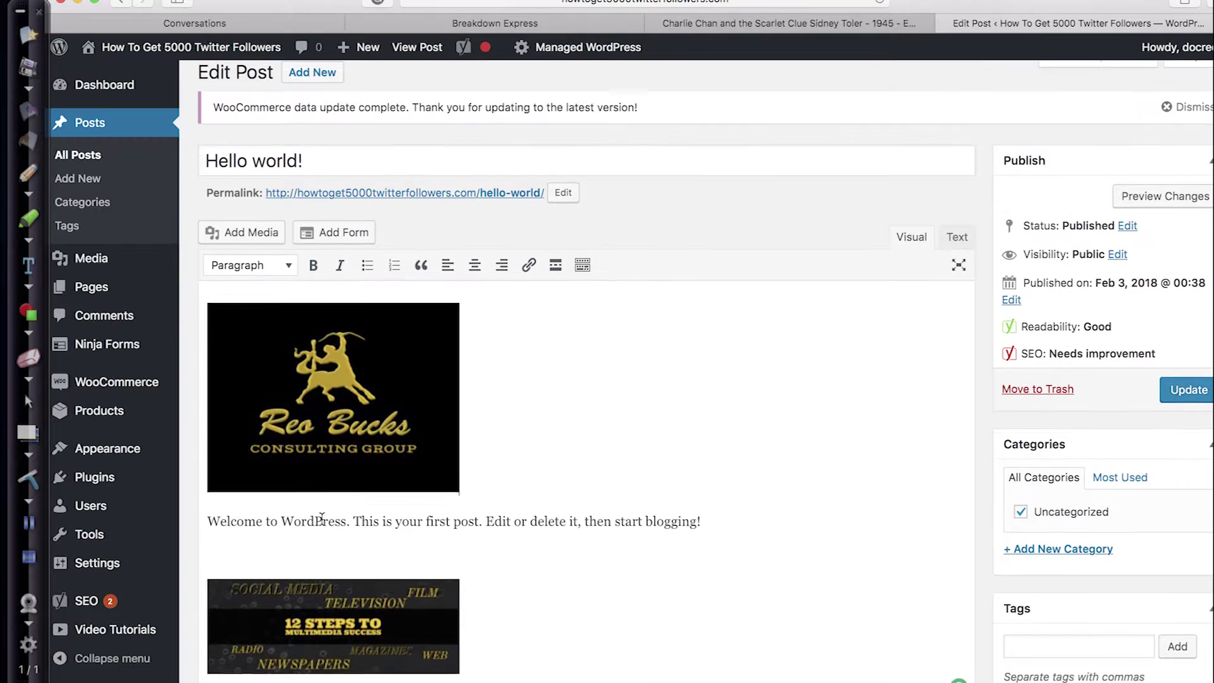
pyautogui.scroll(1, 321, 518)
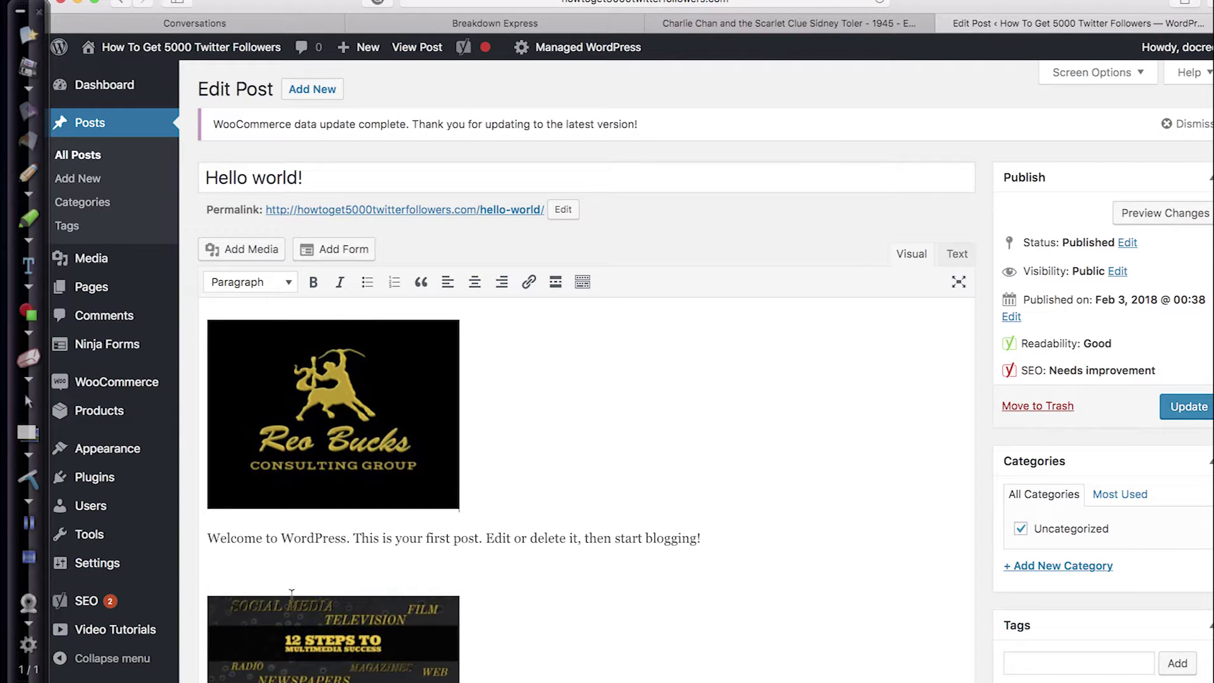
pyautogui.scroll(-5, 639, 403)
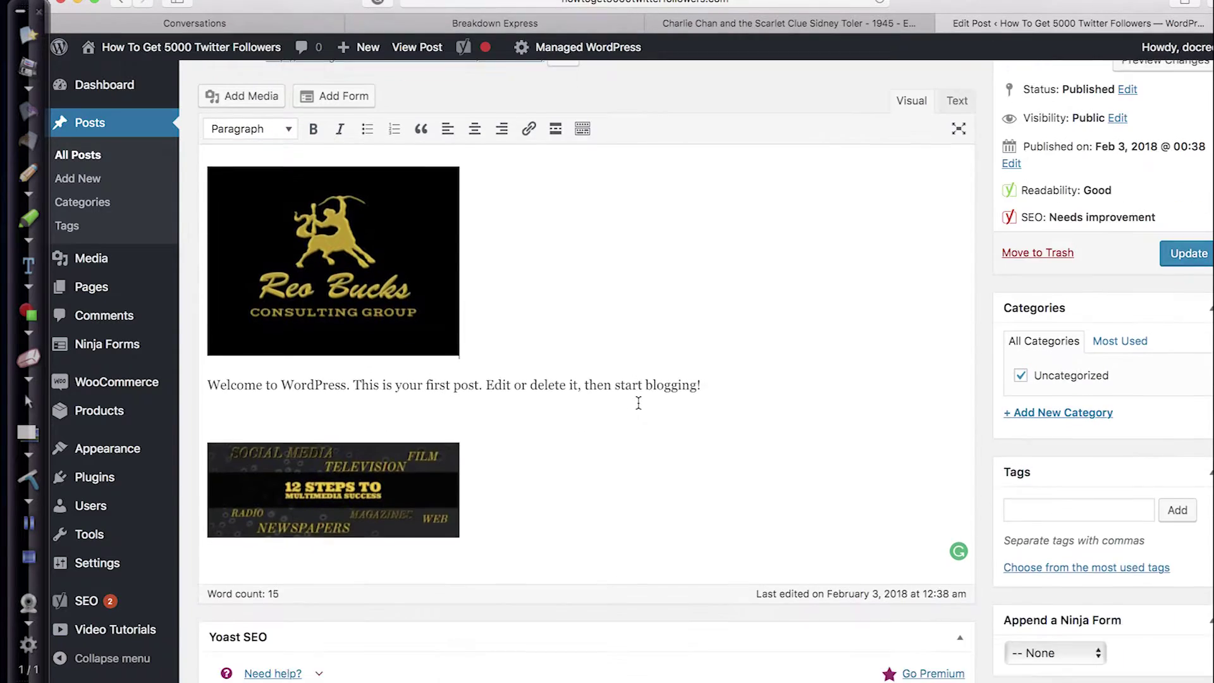
pyautogui.scroll(5, 638, 403)
pyautogui.click(1184, 411)
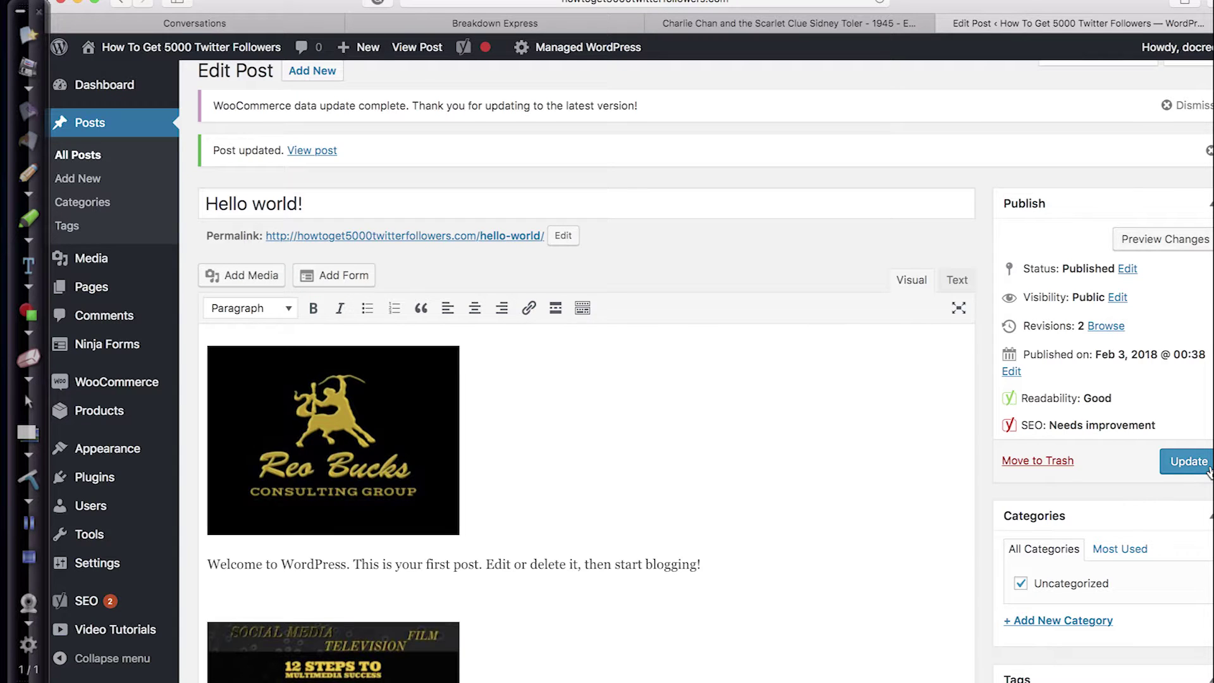
# - Check the alternative text and display settings of the "12 Steps to Multimedia Success" banner in its image details, without changing them
pyautogui.scroll(-5, 599, 491)
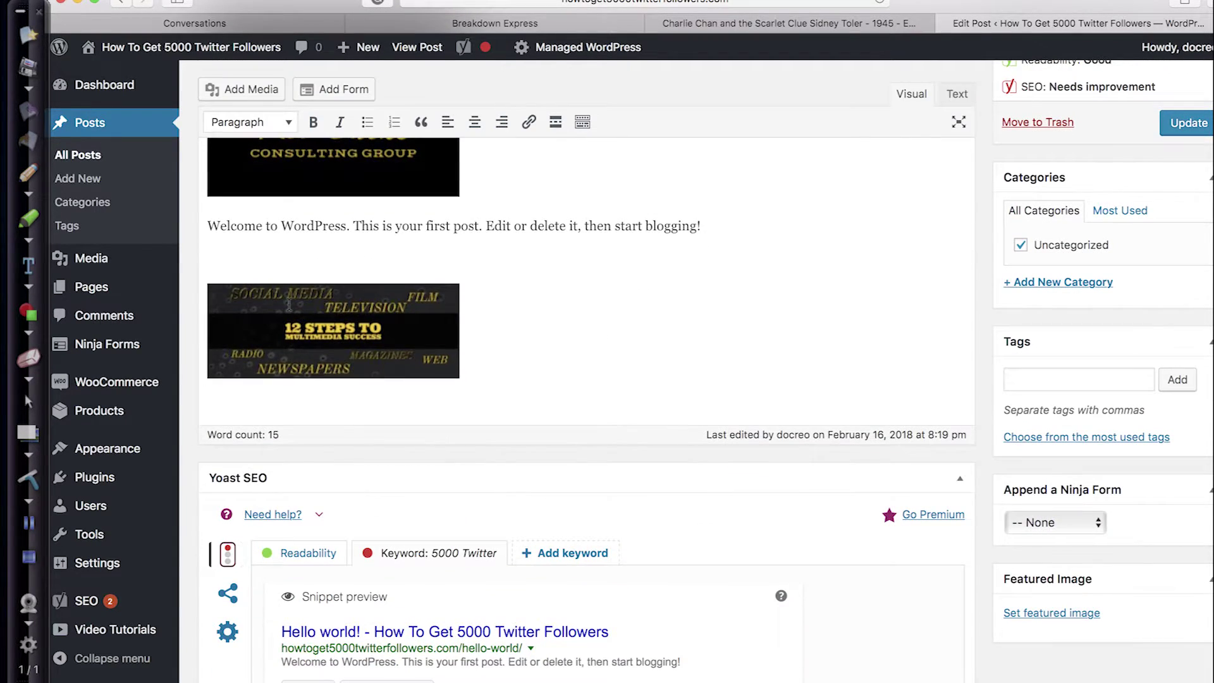
pyautogui.click(332, 311)
pyautogui.scroll(5, 647, 327)
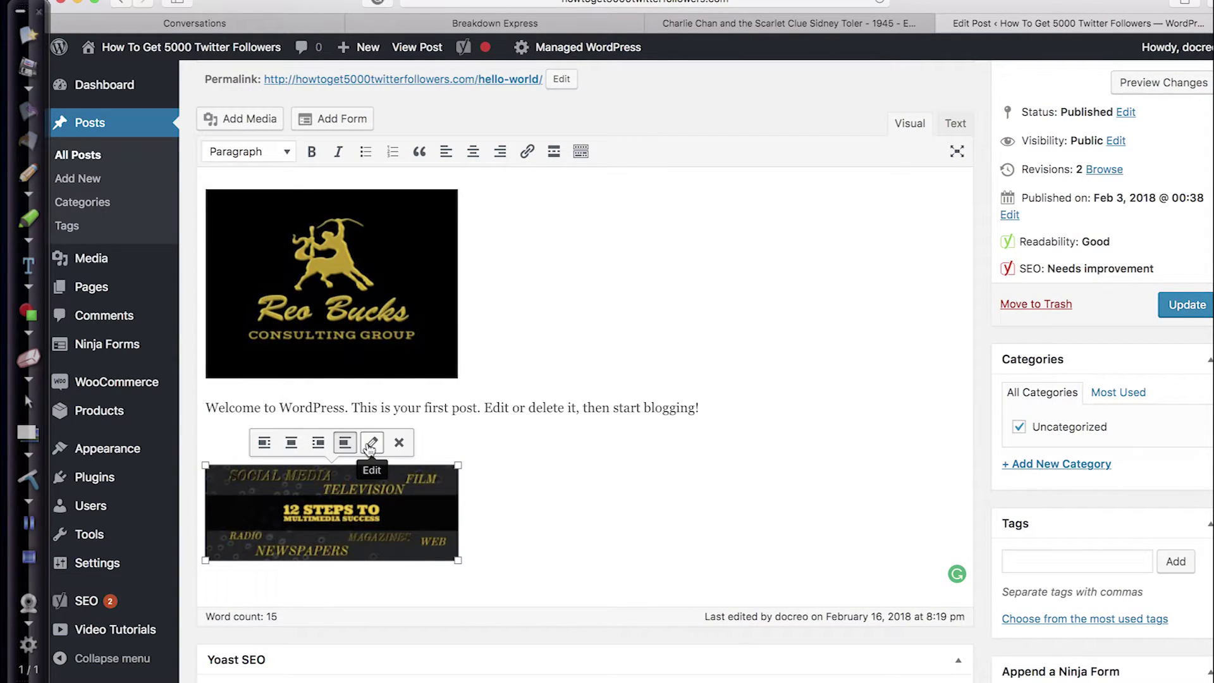
pyautogui.scroll(-1, 369, 446)
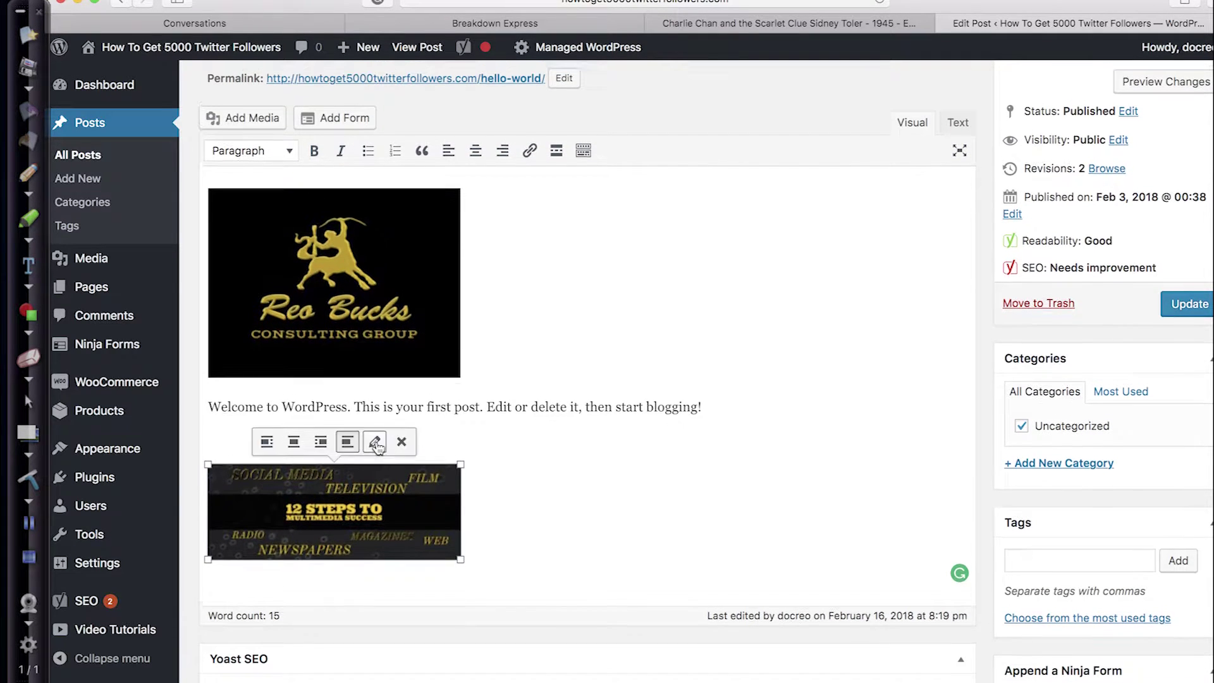
pyautogui.click(375, 442)
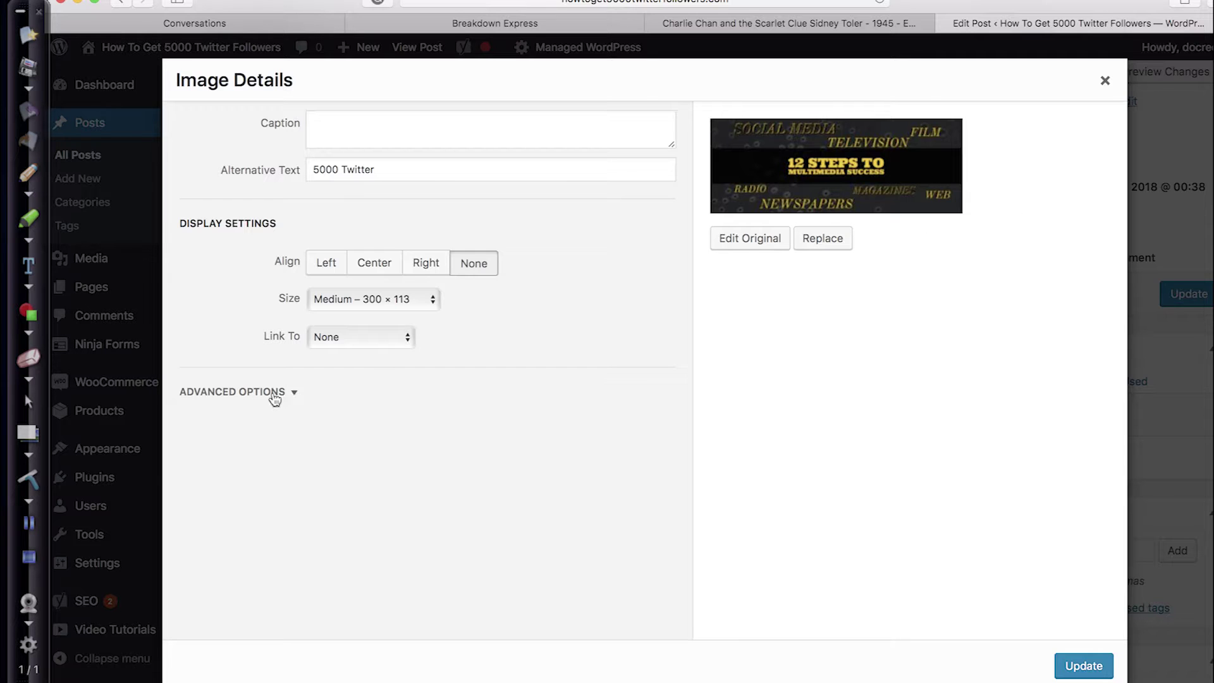
pyautogui.click(1105, 80)
# - Check the Yoast SEO problems and add "5000 Twtter" after "Welcome to WordPress" in the post's first sentence
pyautogui.scroll(-5, 657, 437)
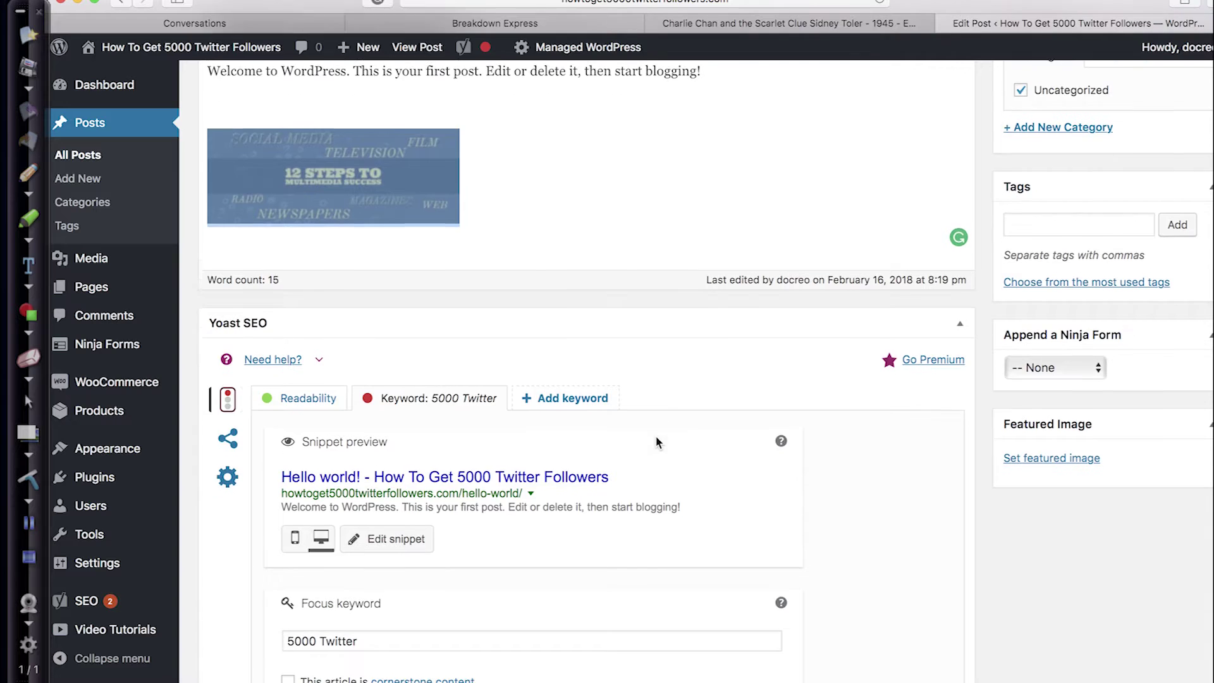
pyautogui.scroll(-8, 748, 422)
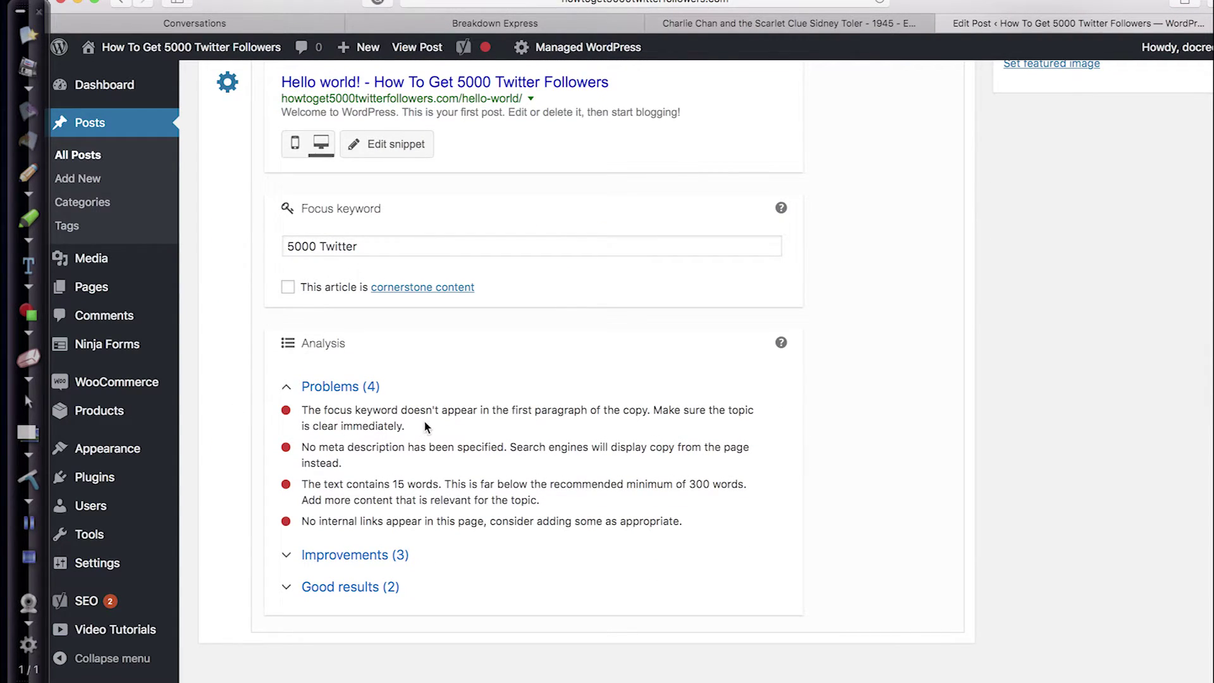
pyautogui.scroll(15, 598, 426)
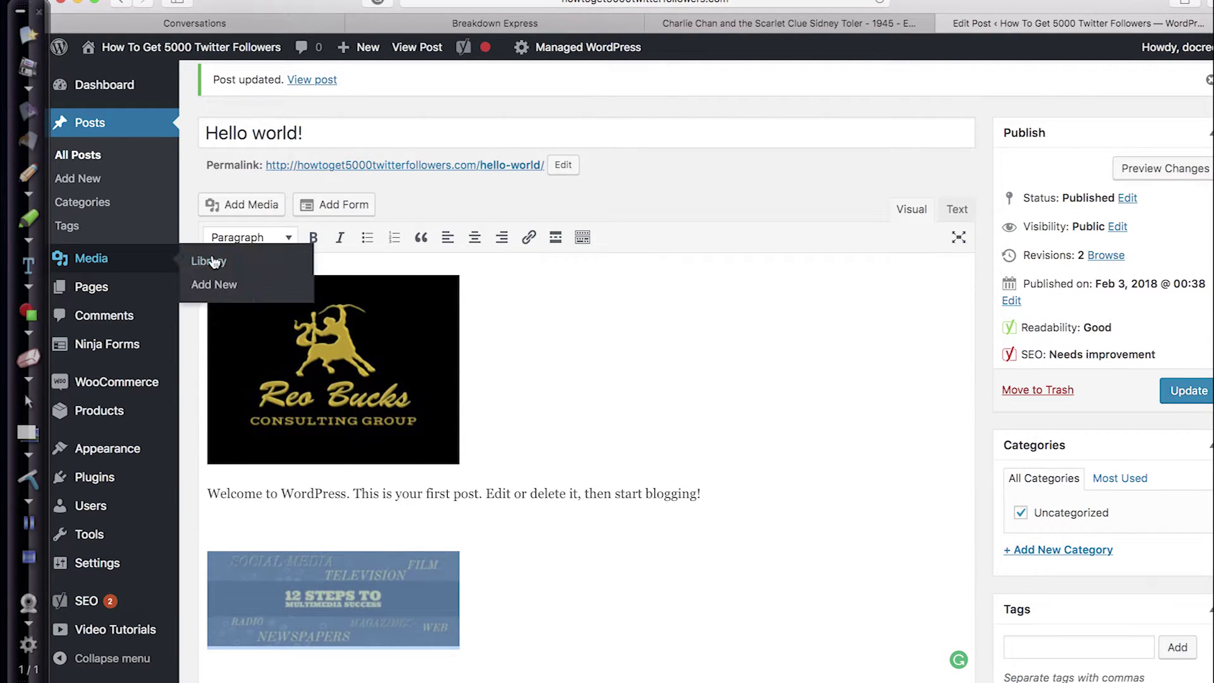
pyautogui.click(441, 273)
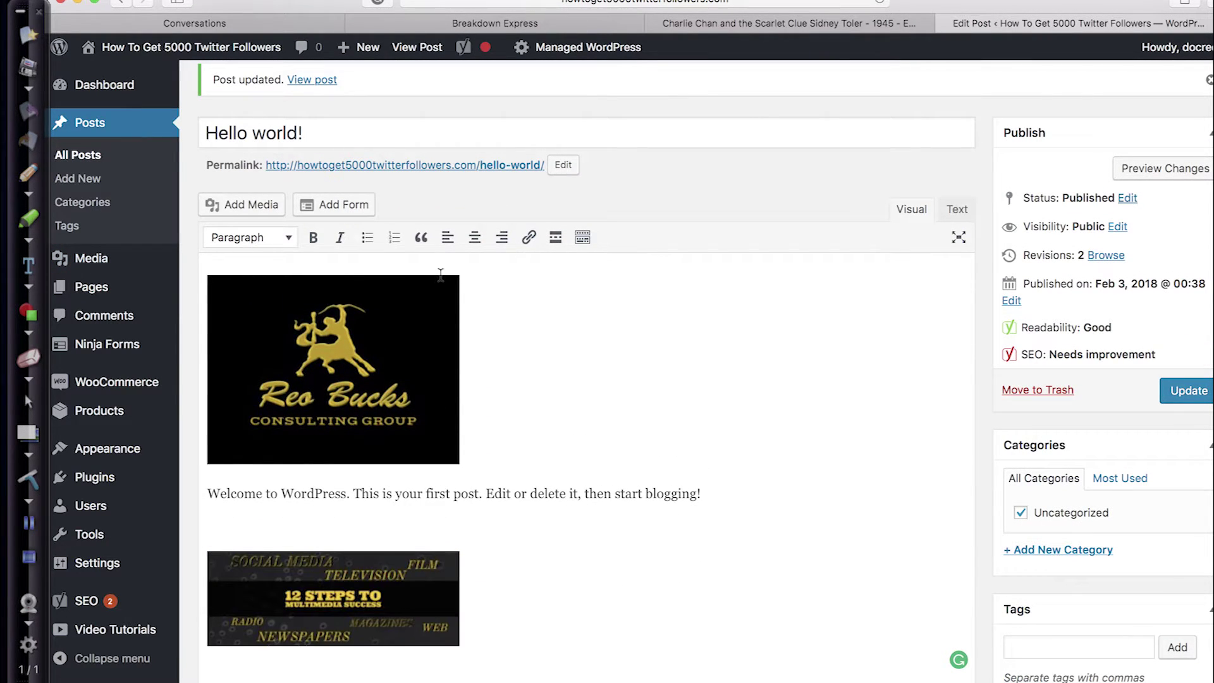
pyautogui.click(347, 496)
pyautogui.write('5000')
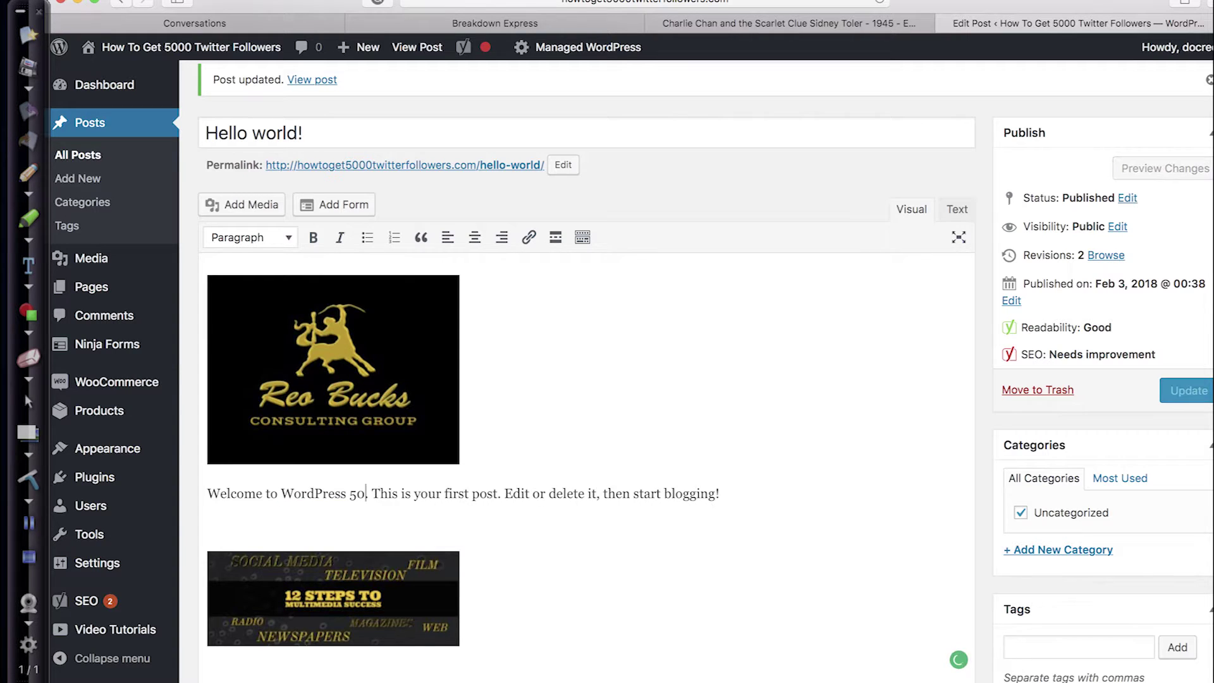
pyautogui.write(' Twi')
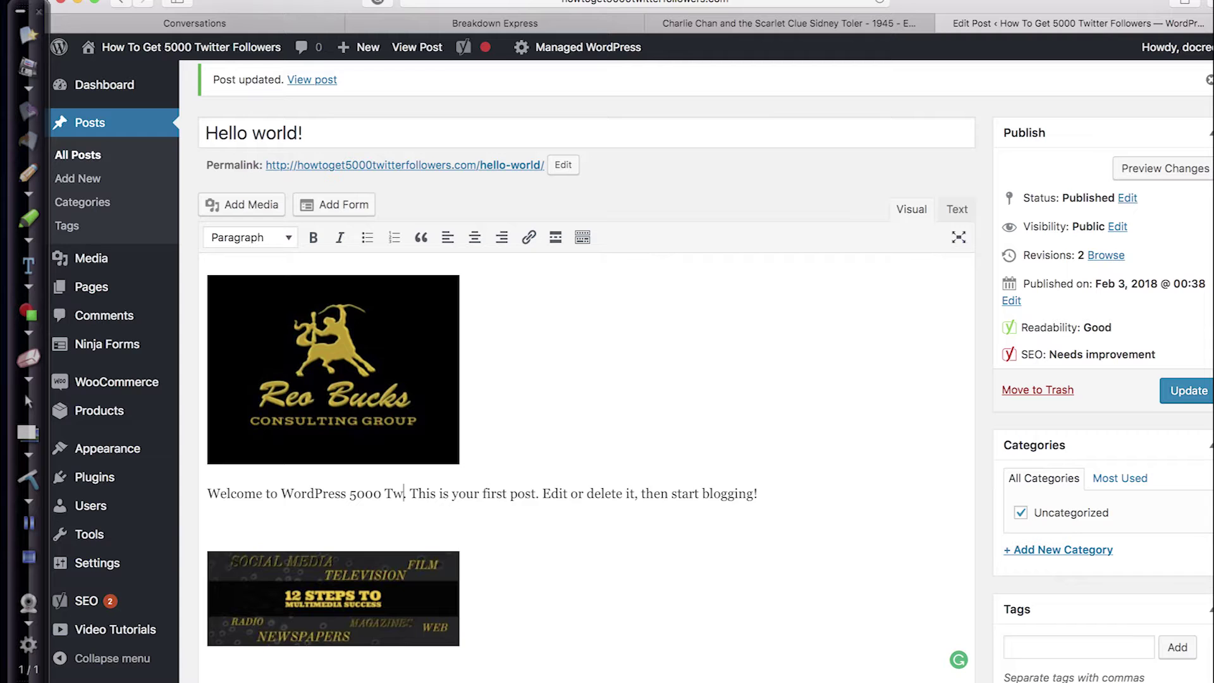
pyautogui.press('BackSpace')
pyautogui.write('tter')
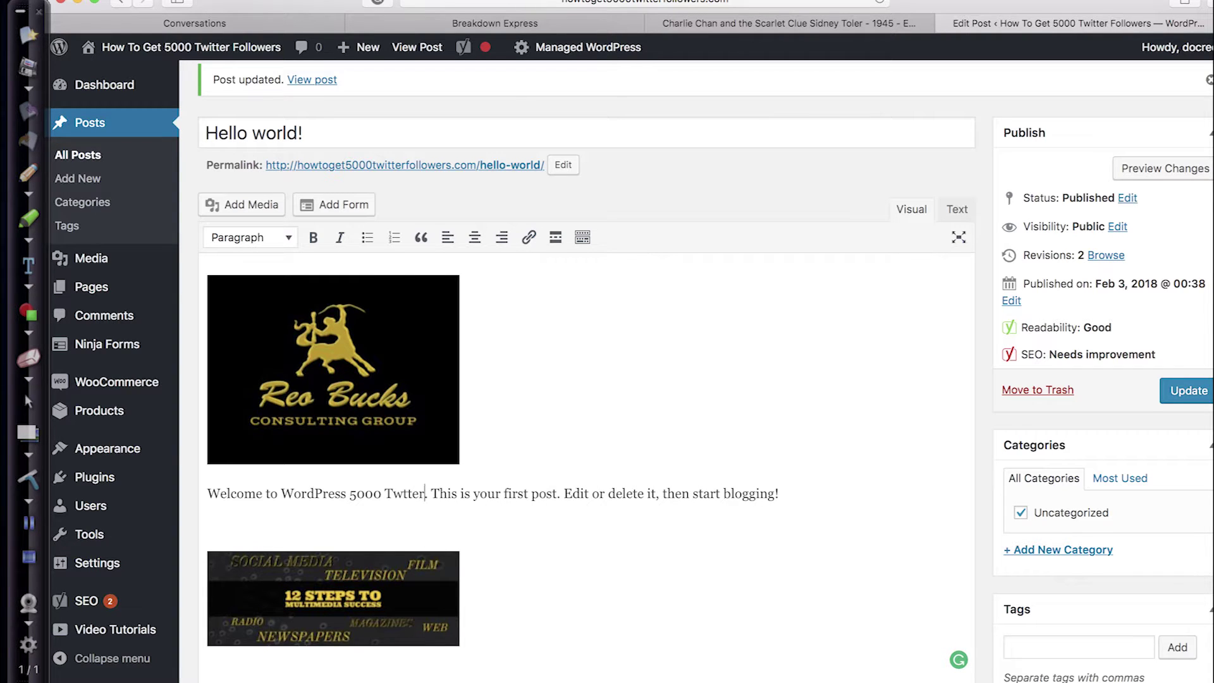
# - Review the Yoast SEO analysis for the focus keyword, expanding the Improvements and Good results sections alongside the problems
pyautogui.scroll(-15, 636, 504)
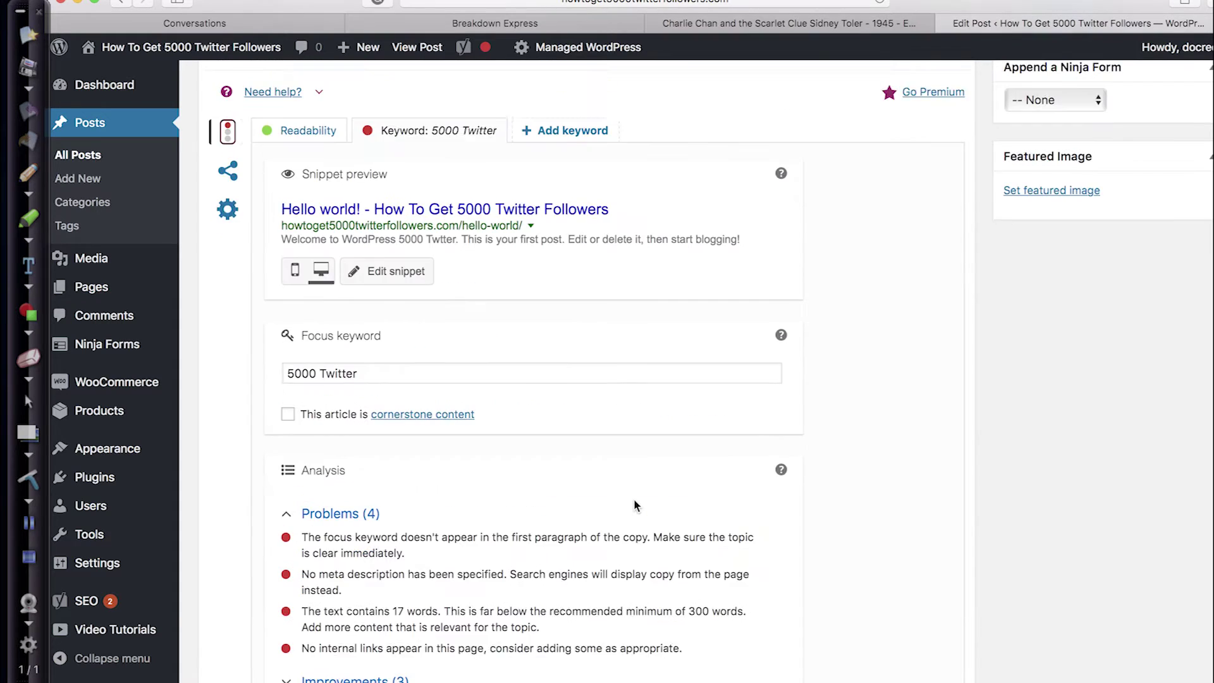
pyautogui.scroll(4, 636, 505)
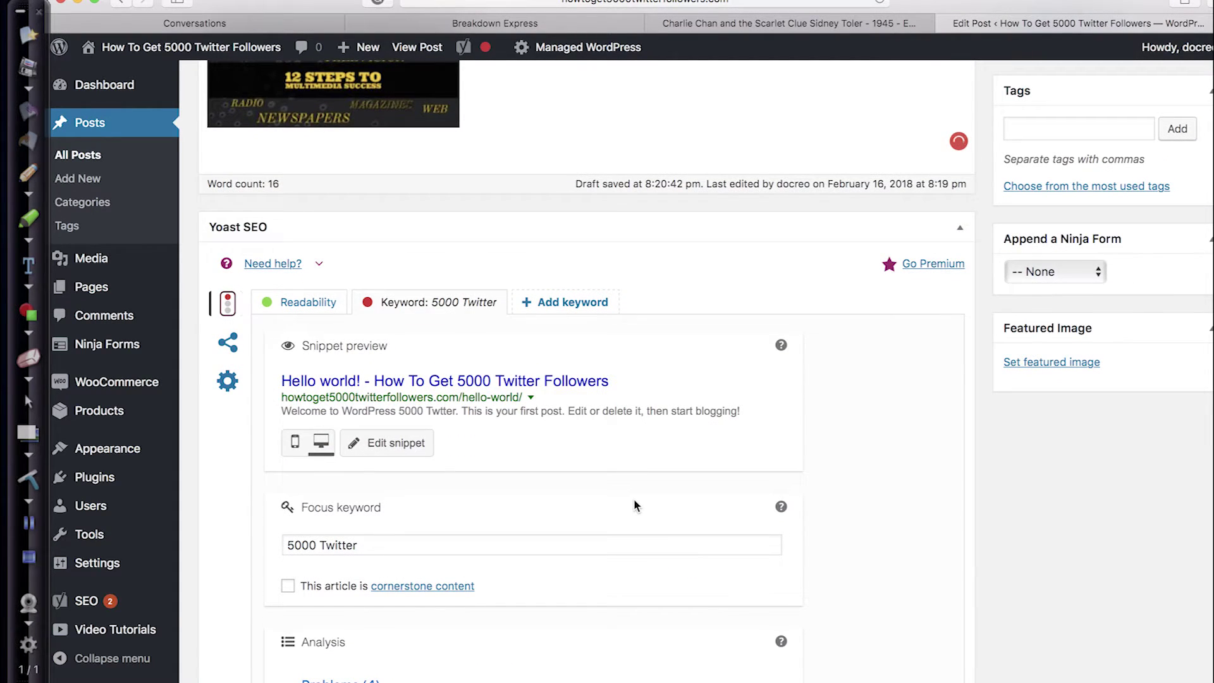
pyautogui.scroll(-5, 636, 505)
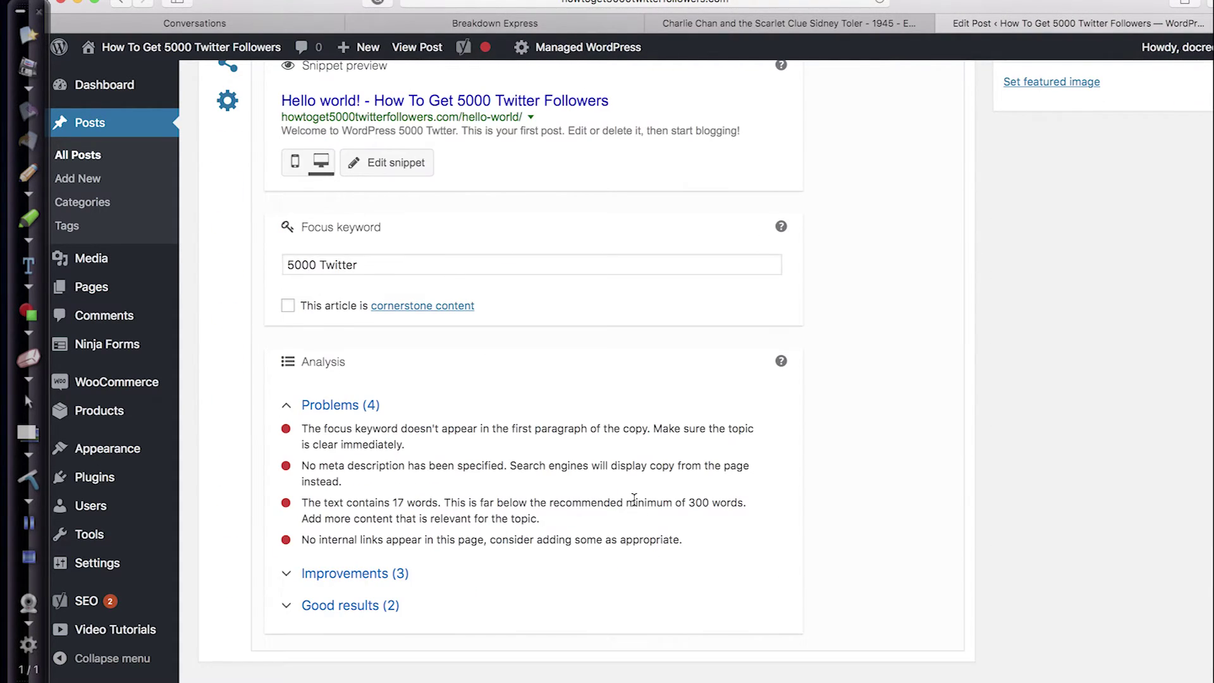
pyautogui.click(419, 262)
pyautogui.click(564, 376)
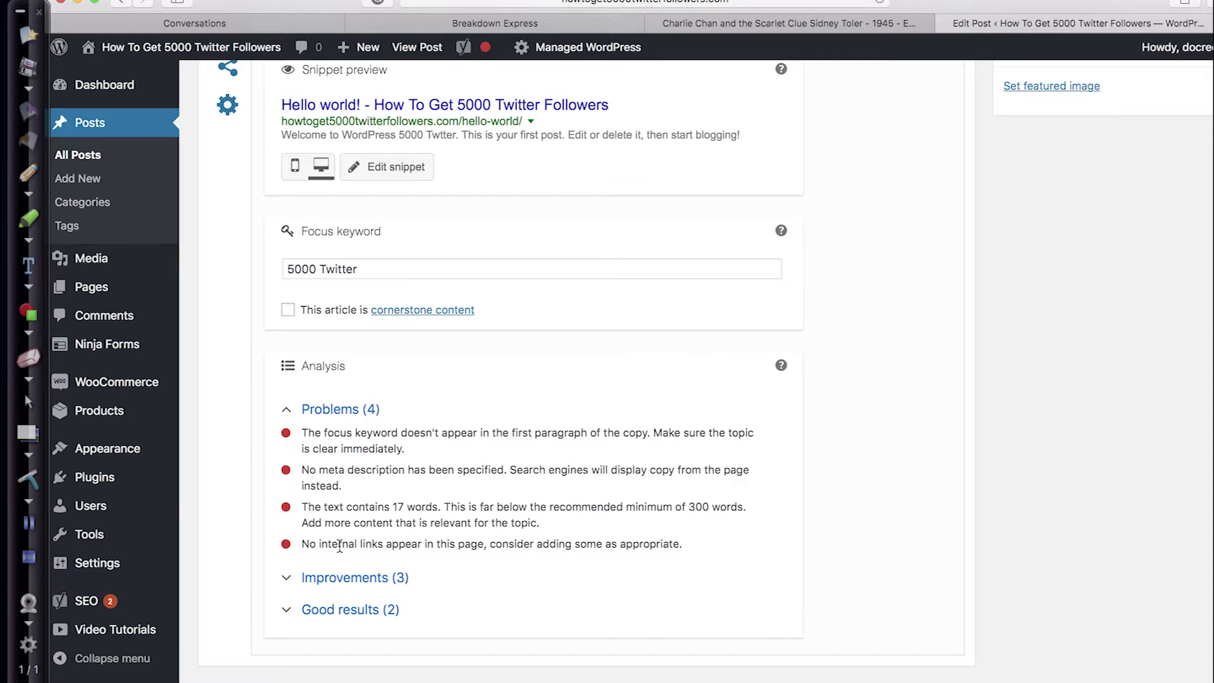
pyautogui.click(328, 579)
pyautogui.scroll(-3, 468, 506)
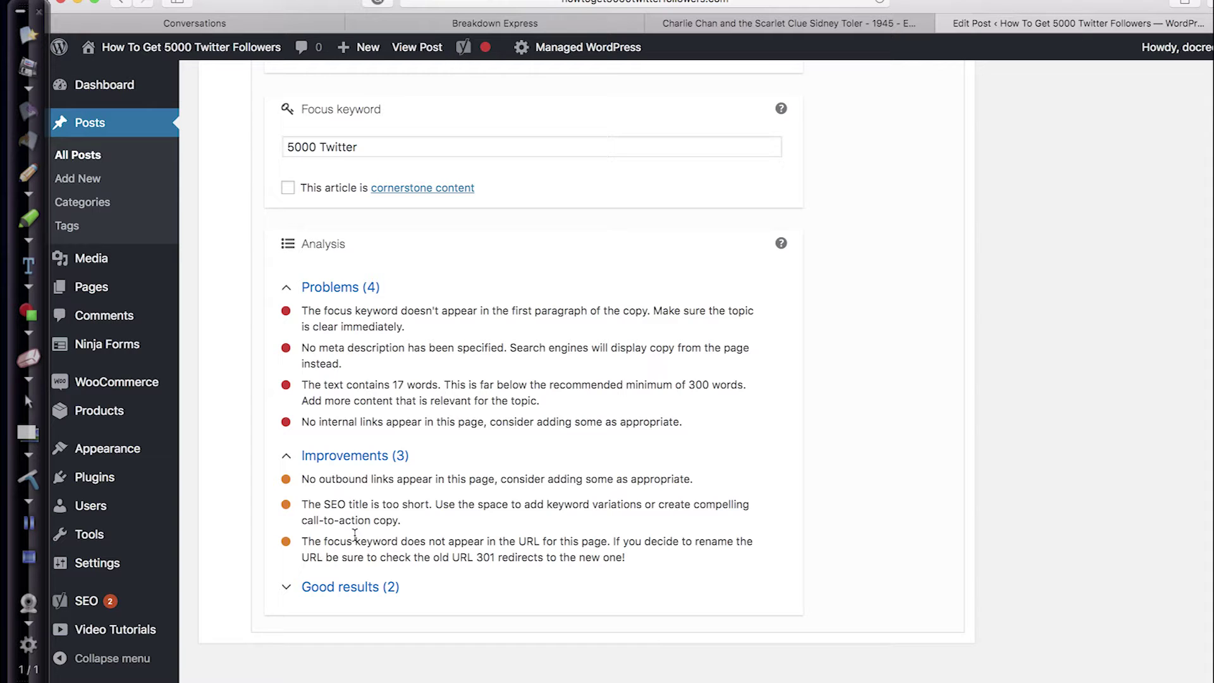
pyautogui.click(364, 589)
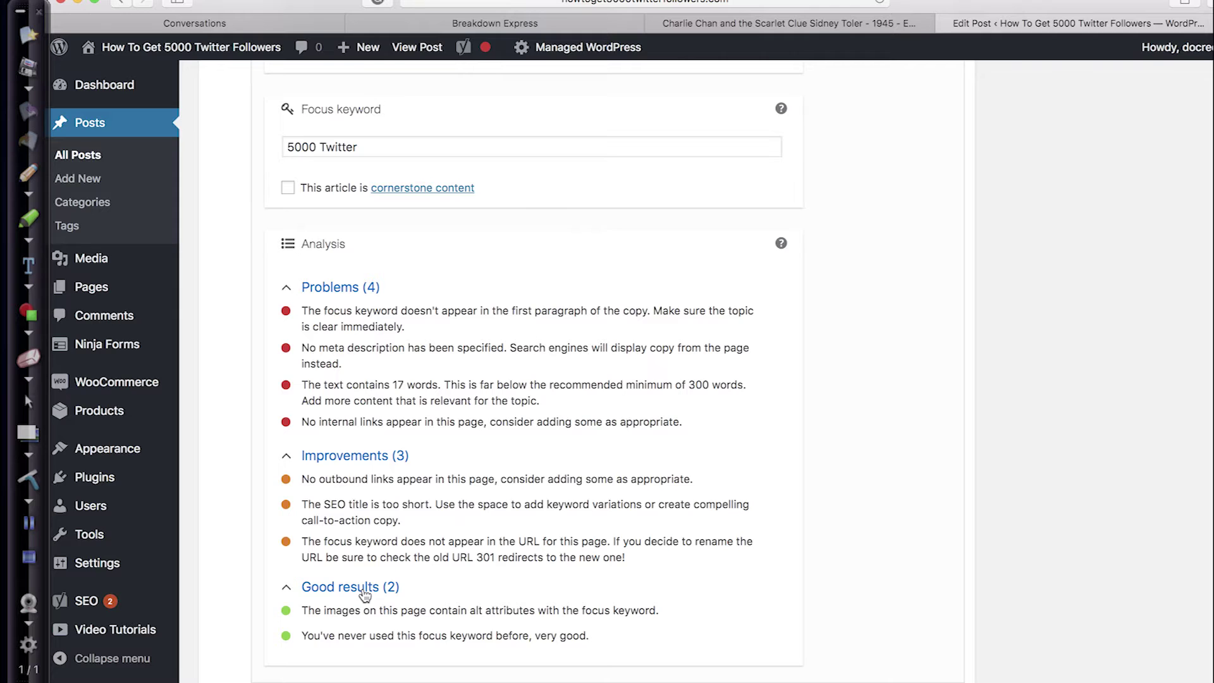
pyautogui.scroll(-2, 477, 517)
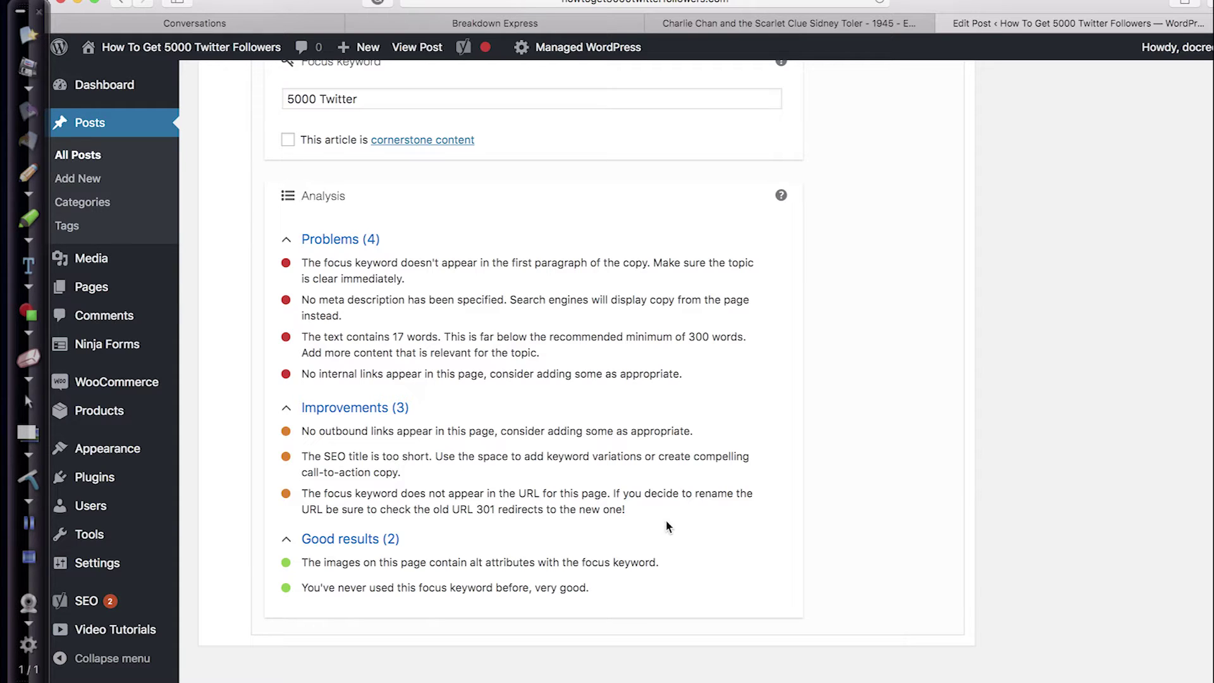
pyautogui.scroll(15, 665, 519)
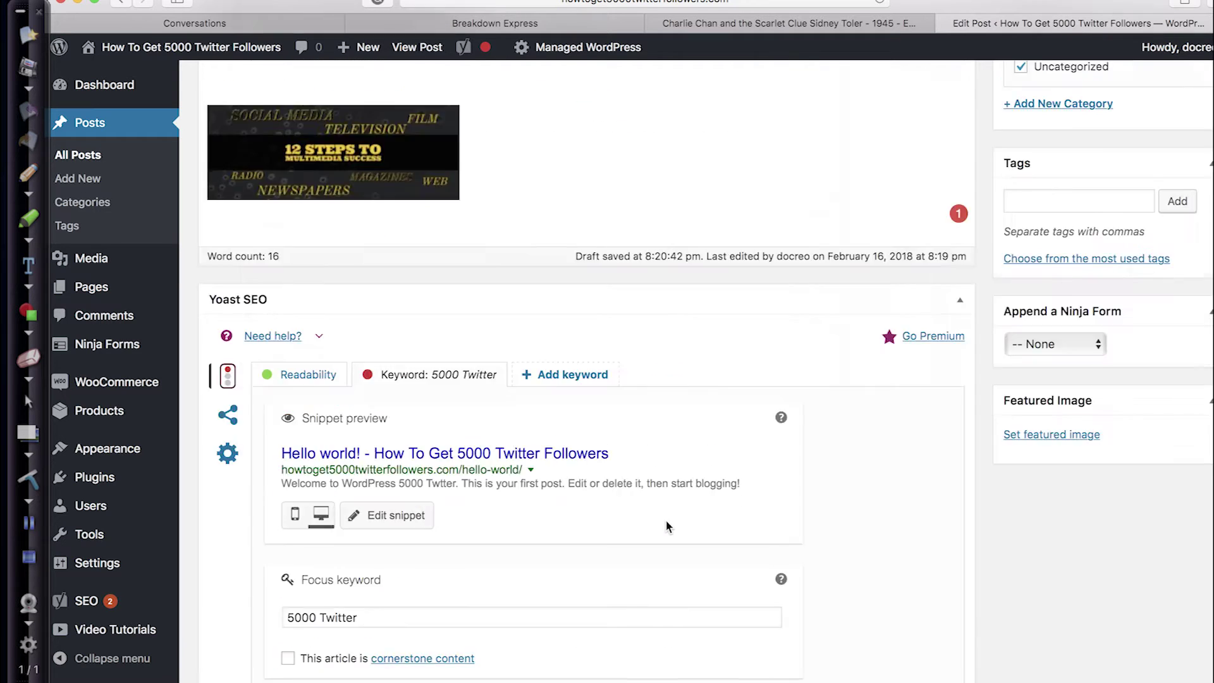